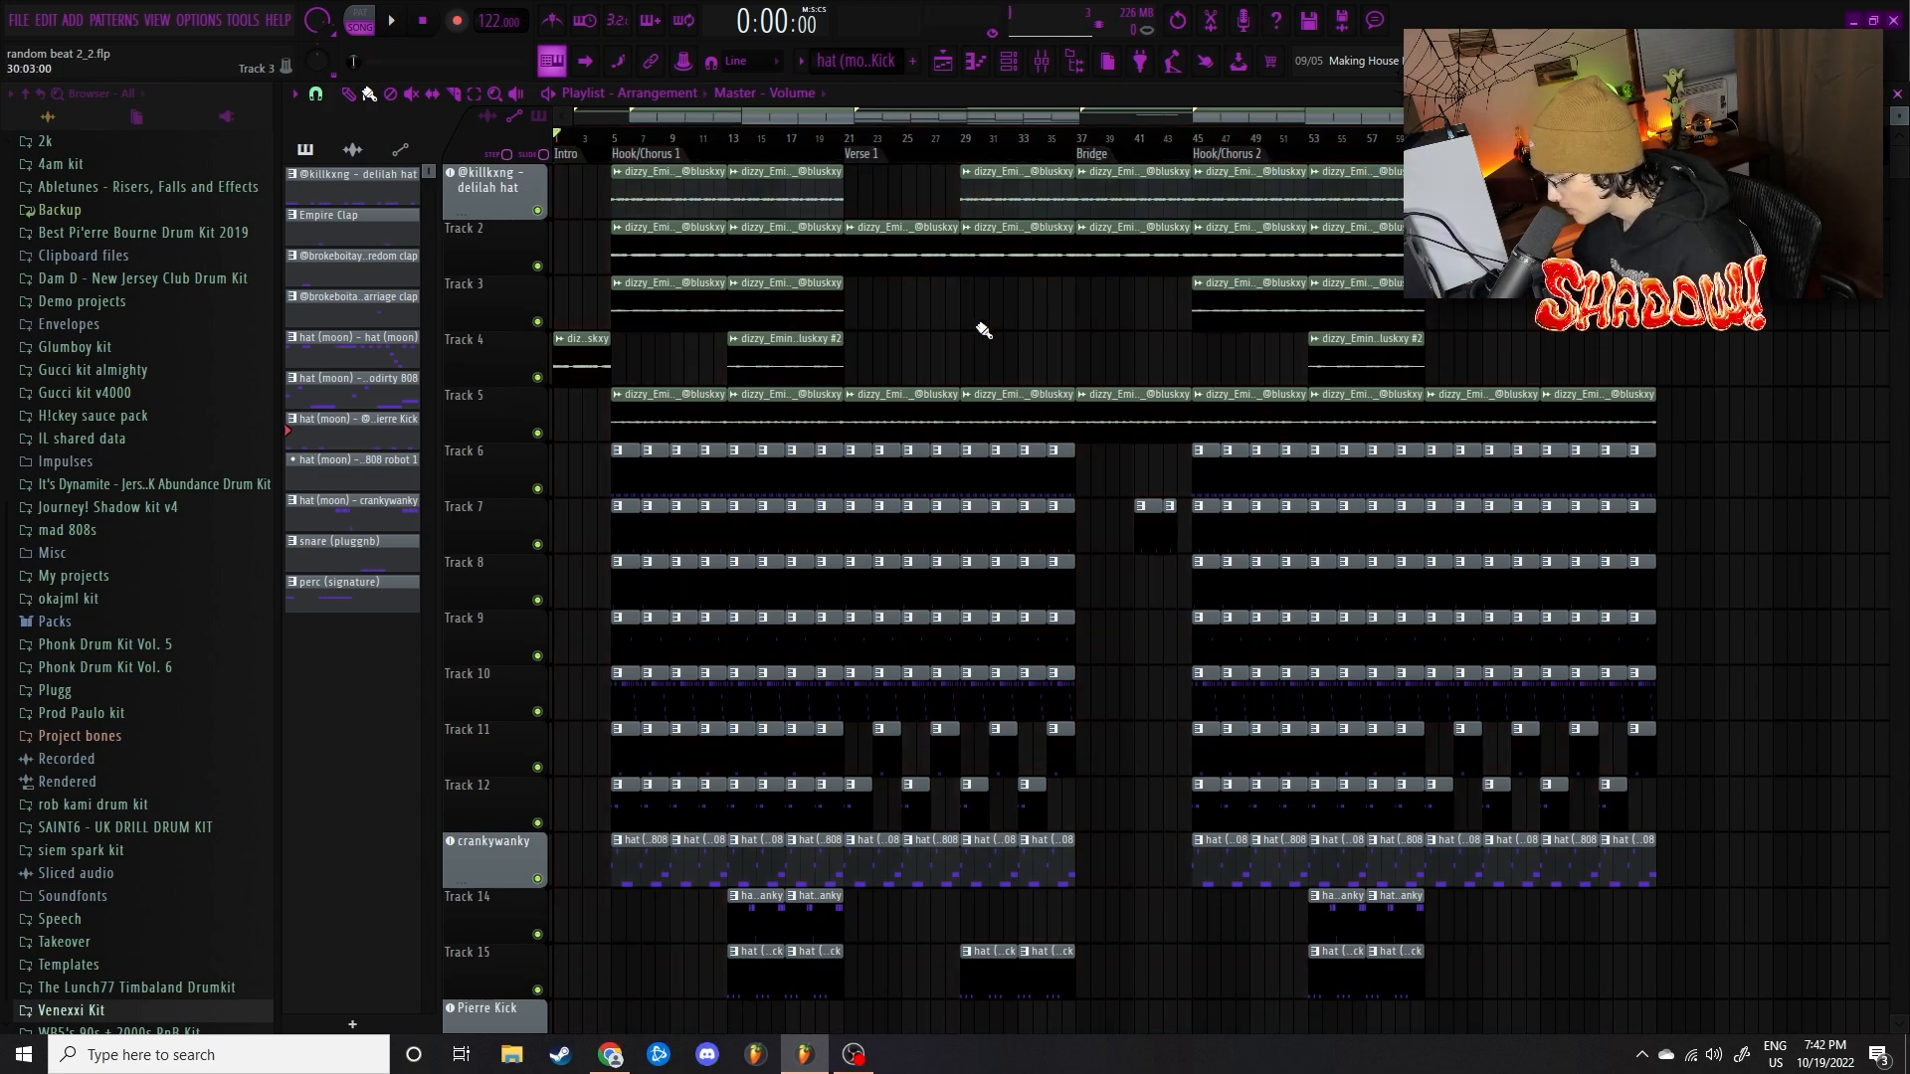
Set the playlist time selection to the Intro section, bars 1 to 4
drag(802, 1000, 612, 167)
key(ctrl+d)
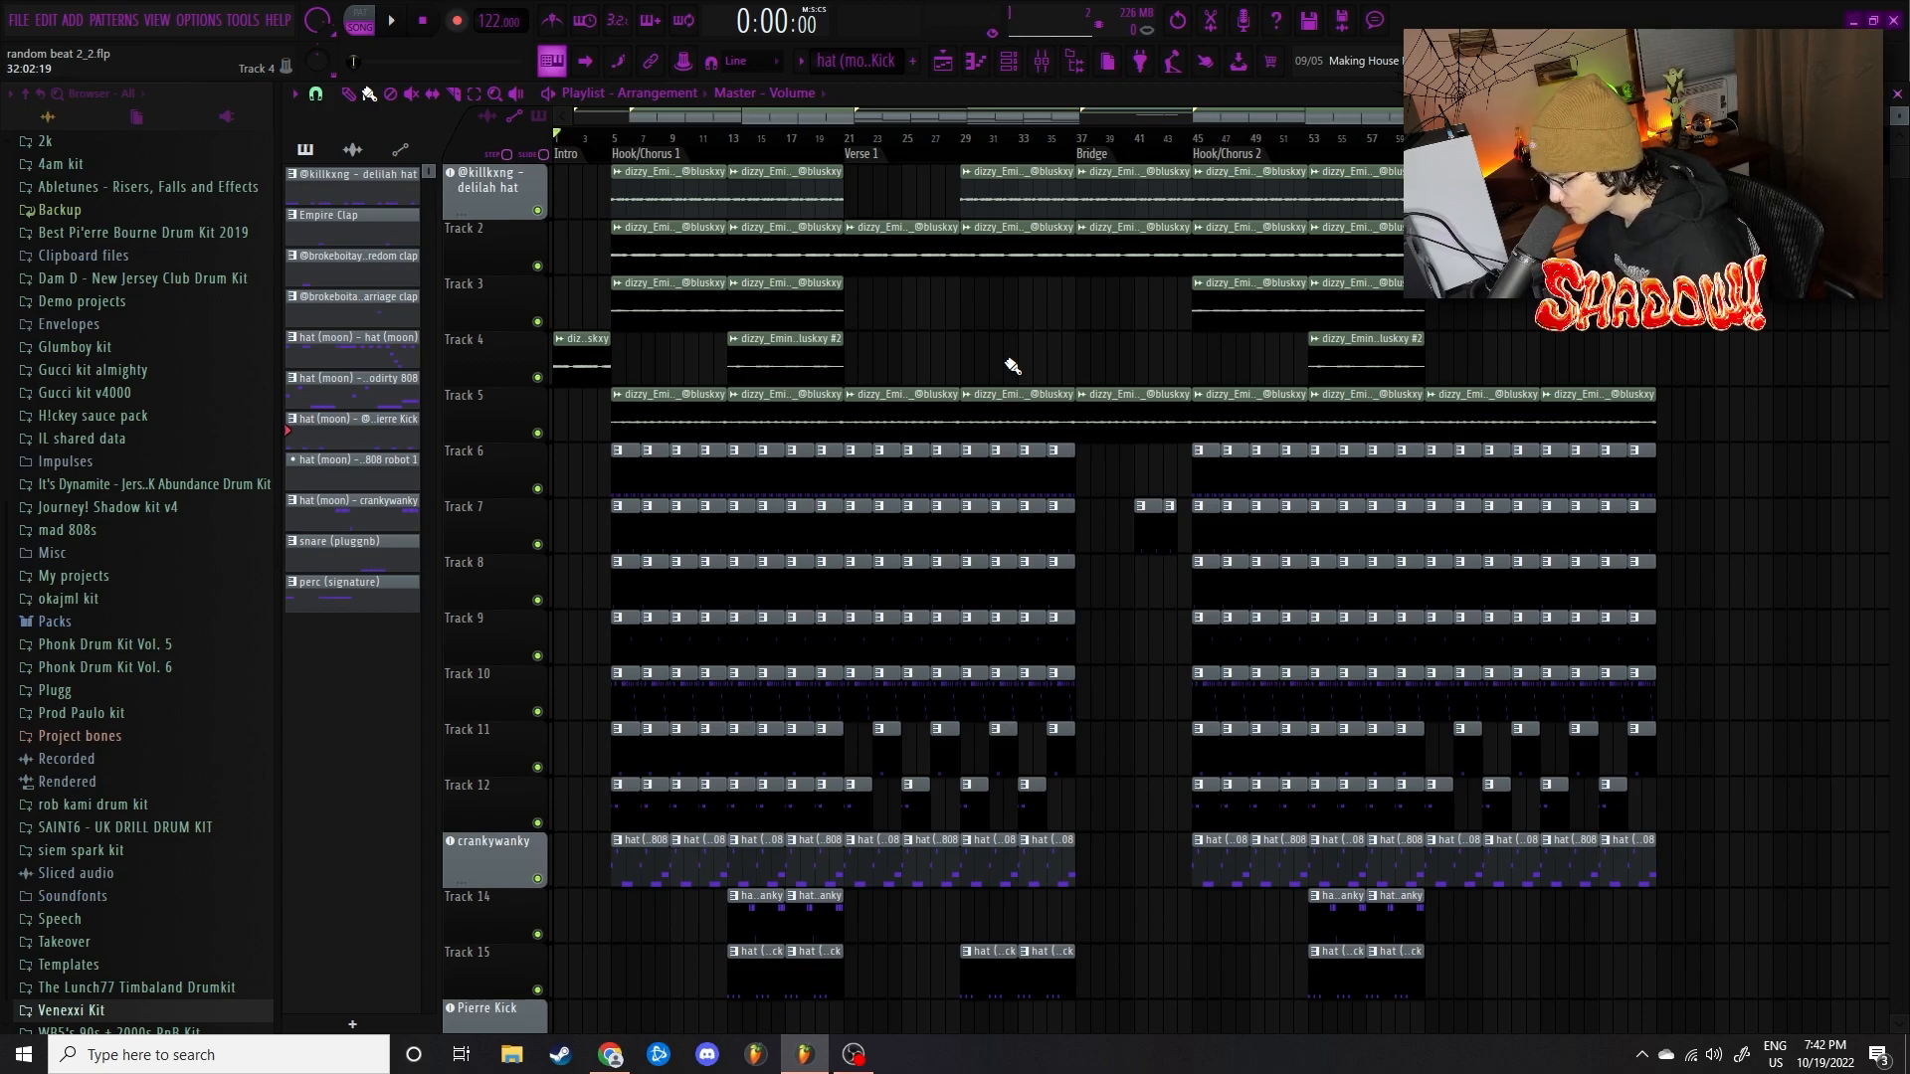
scroll(686, 165, up, 4)
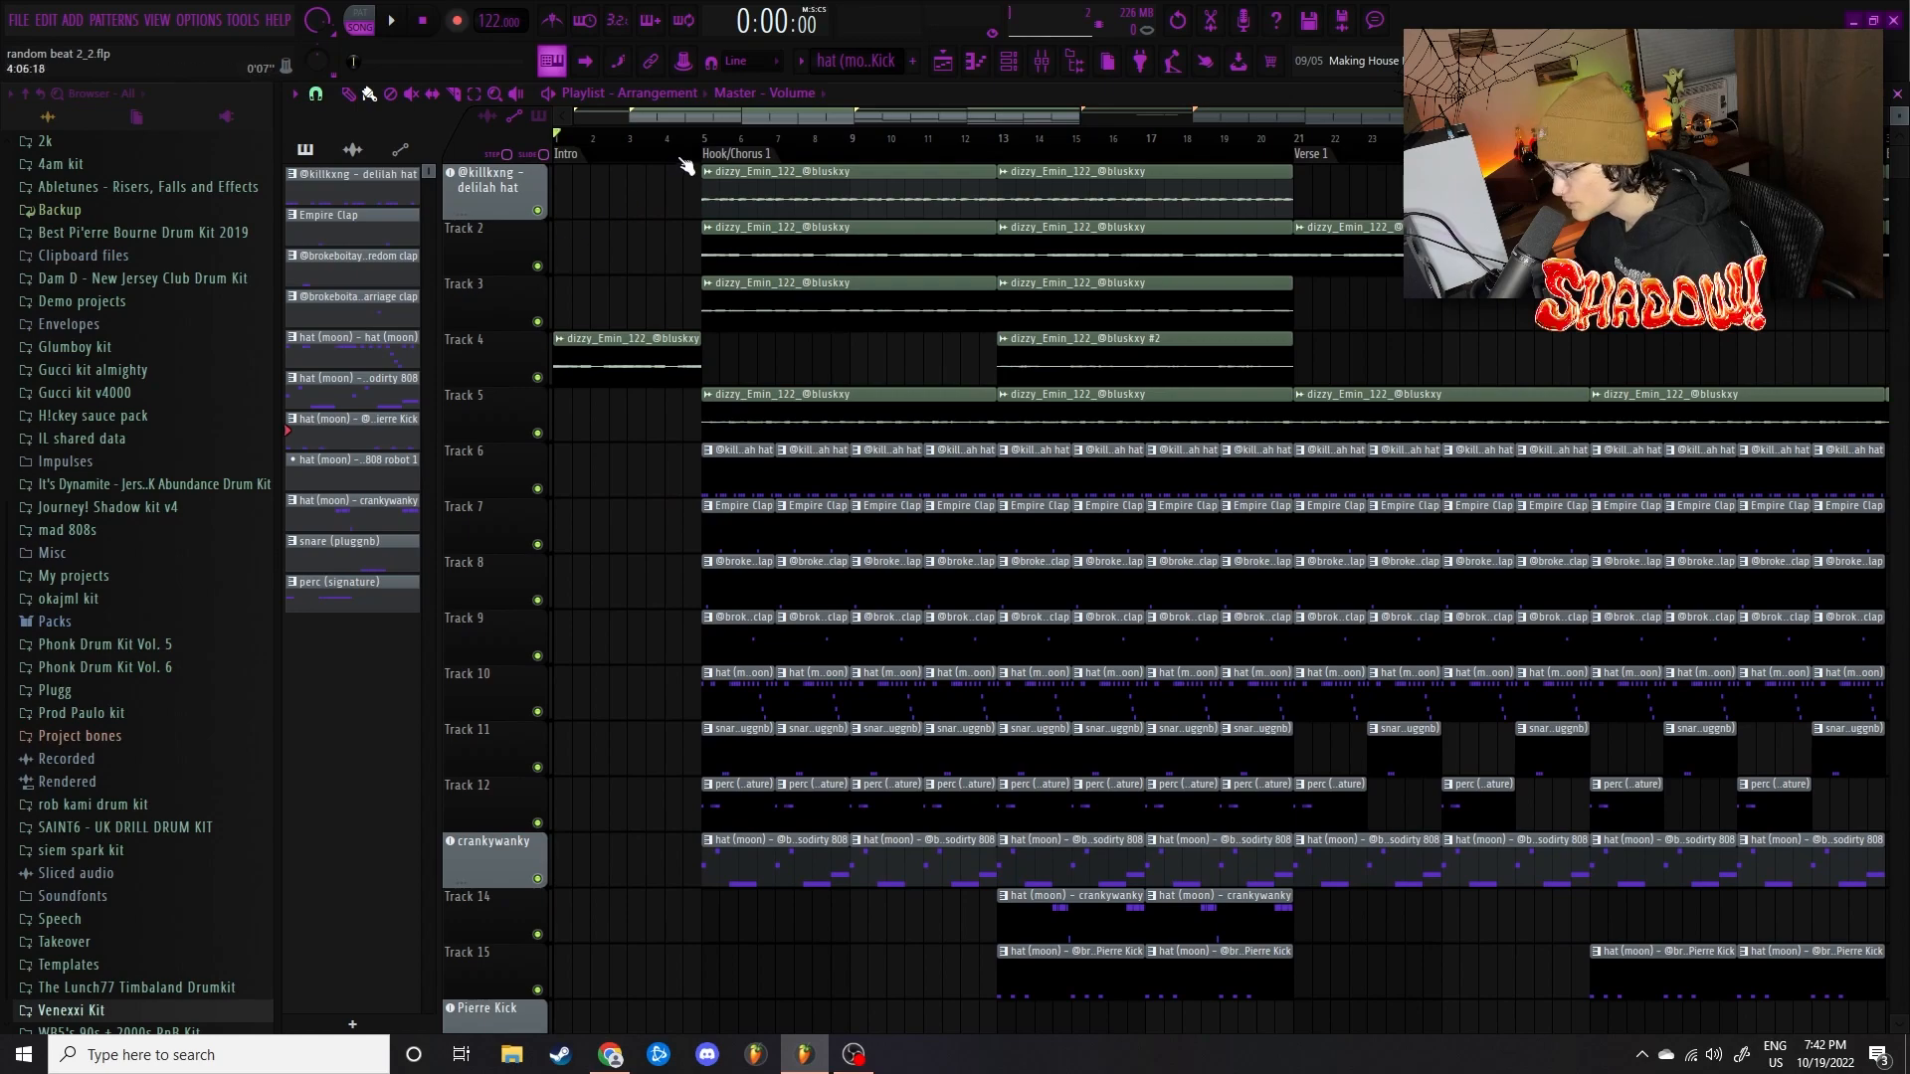
drag(708, 149, 398, 164)
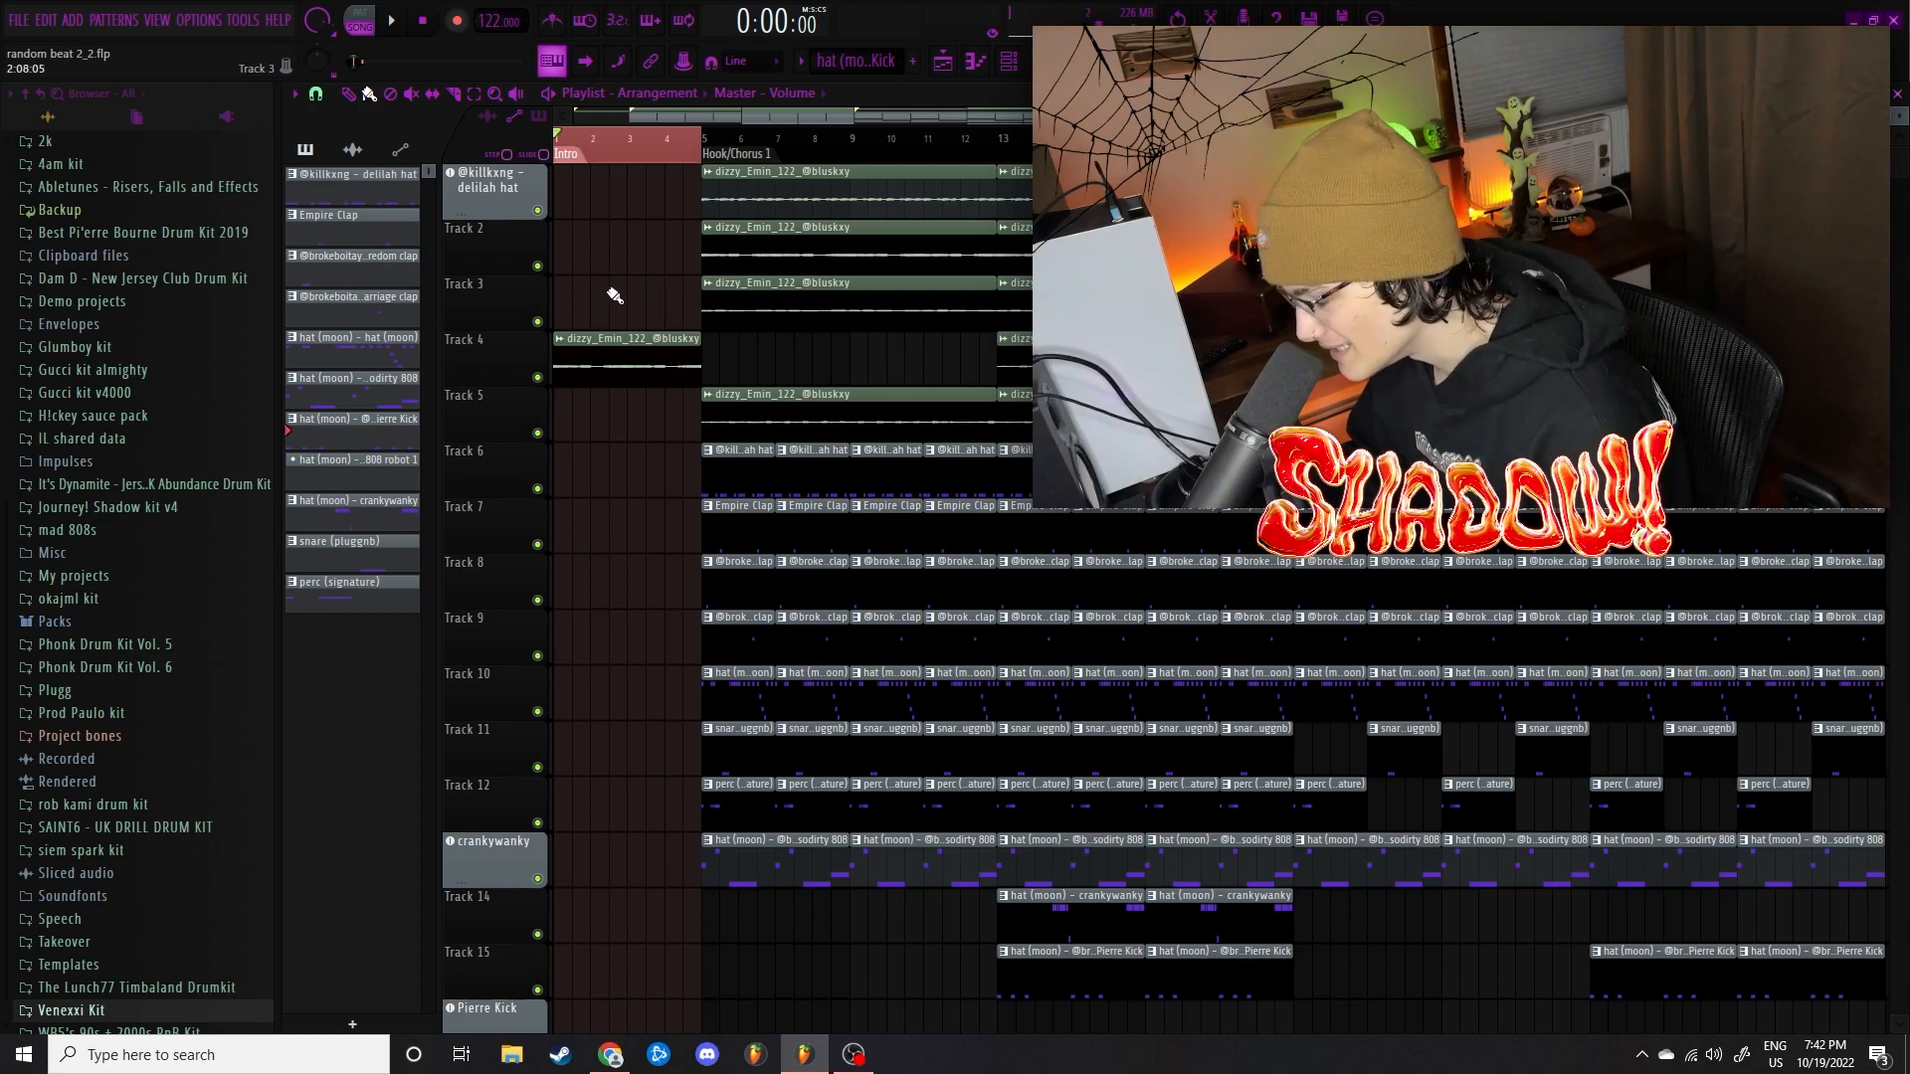
Select the single melody clip on Track 4 in the Intro section
drag(625, 219, 595, 550)
ctrl+click(614, 484)
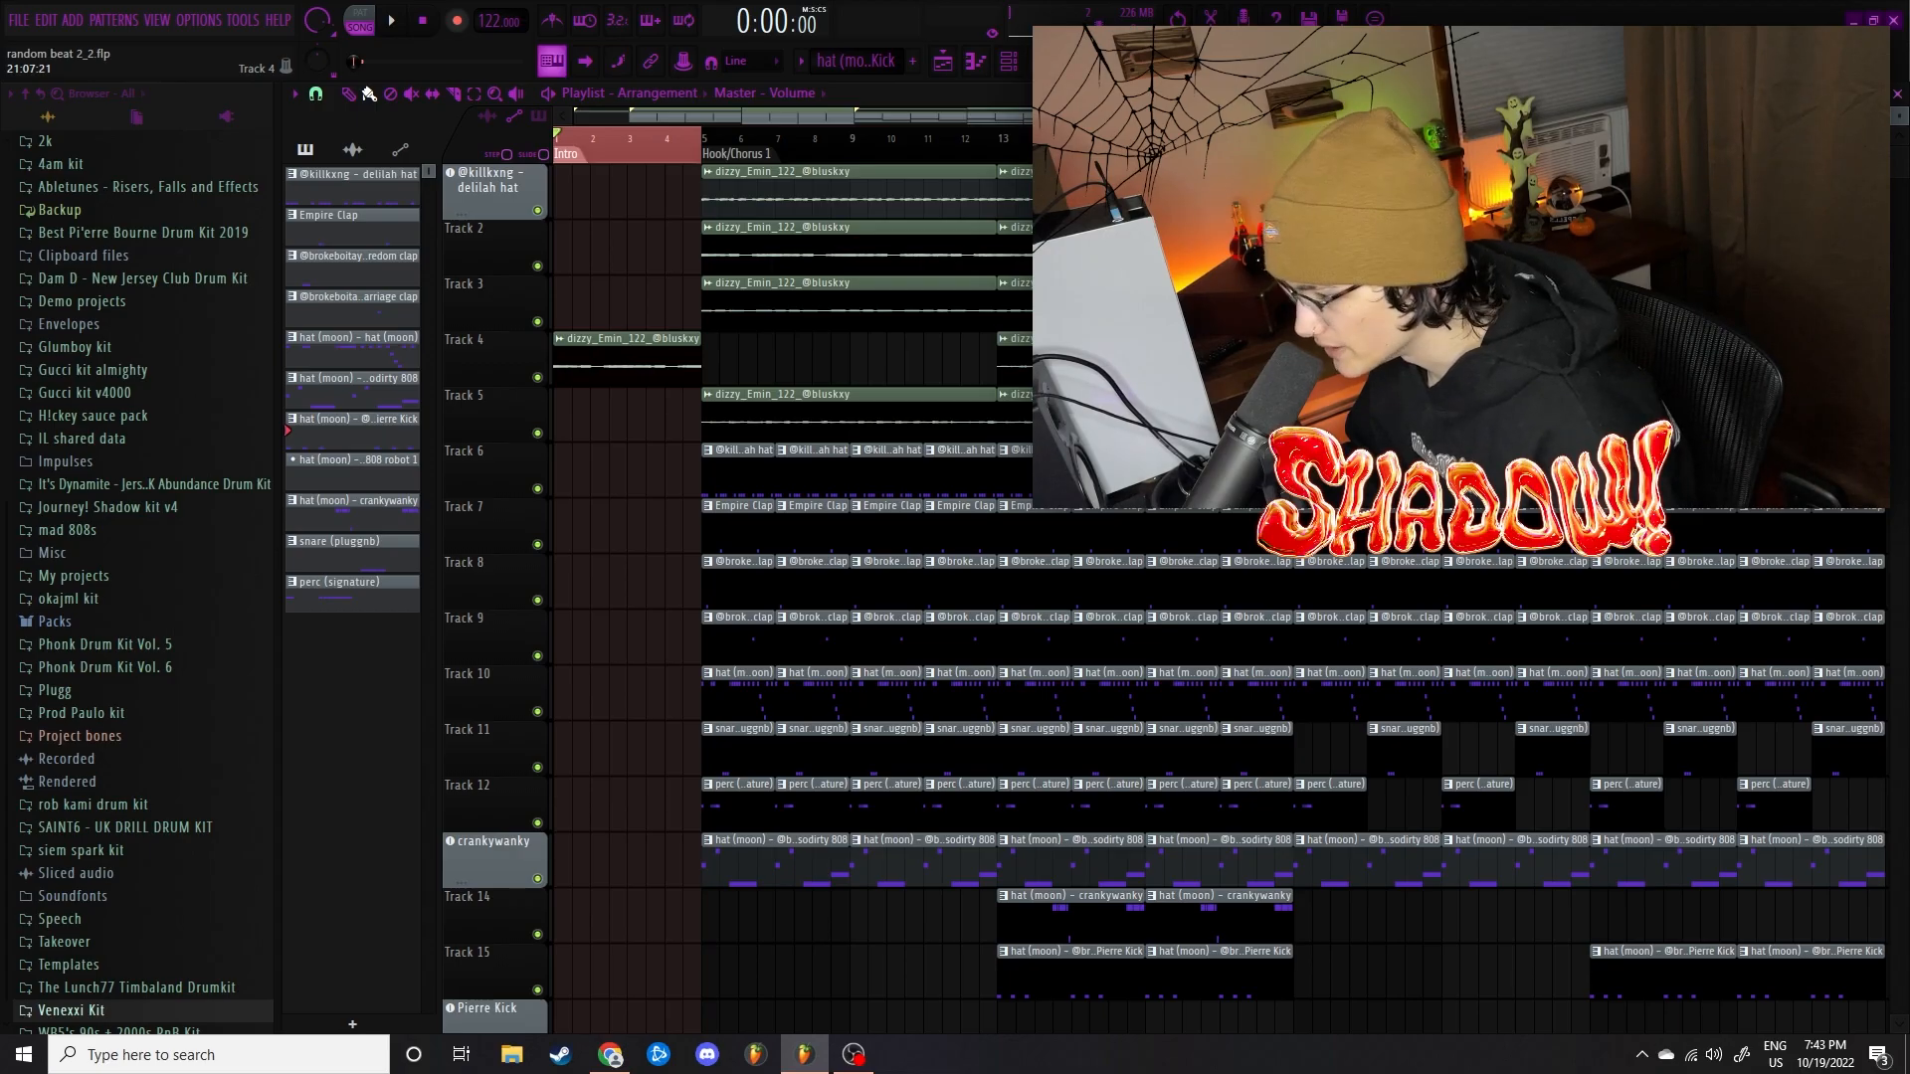
key(space)
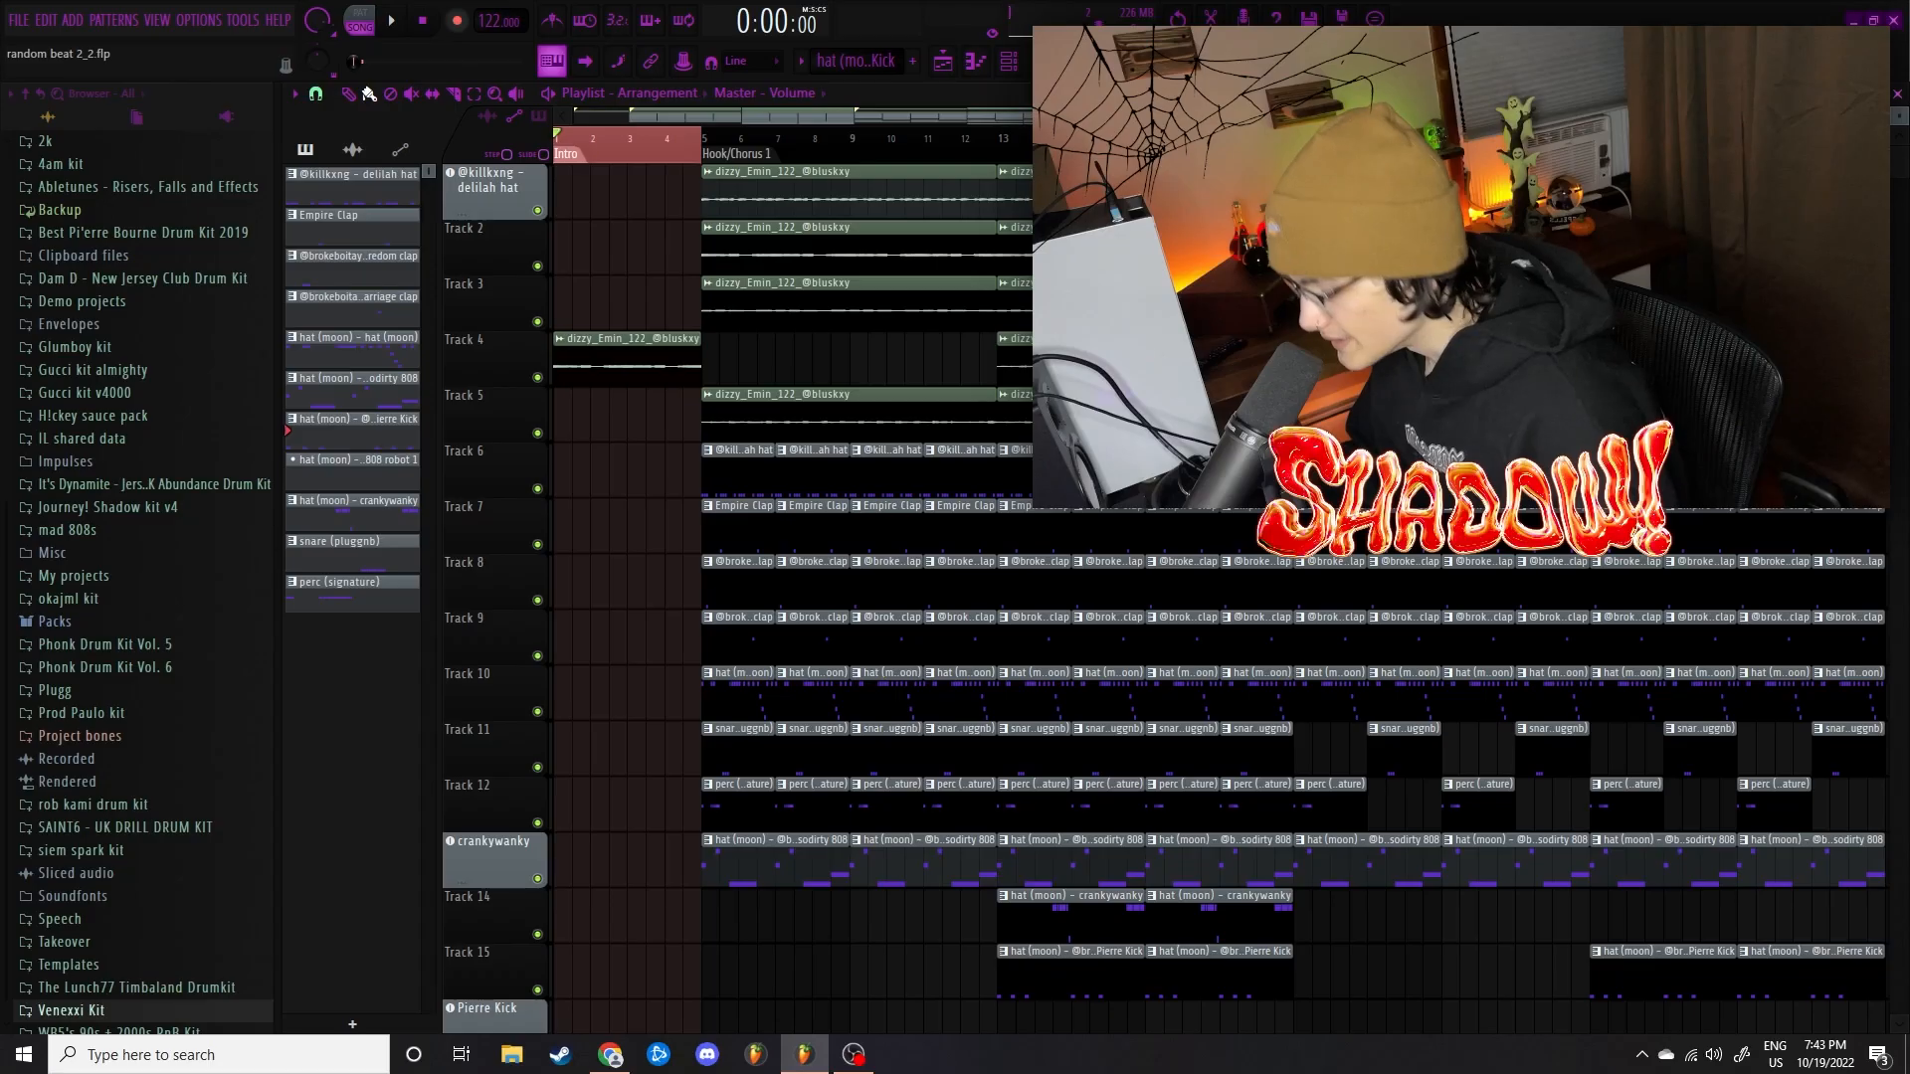
scroll(994, 188, down, 2)
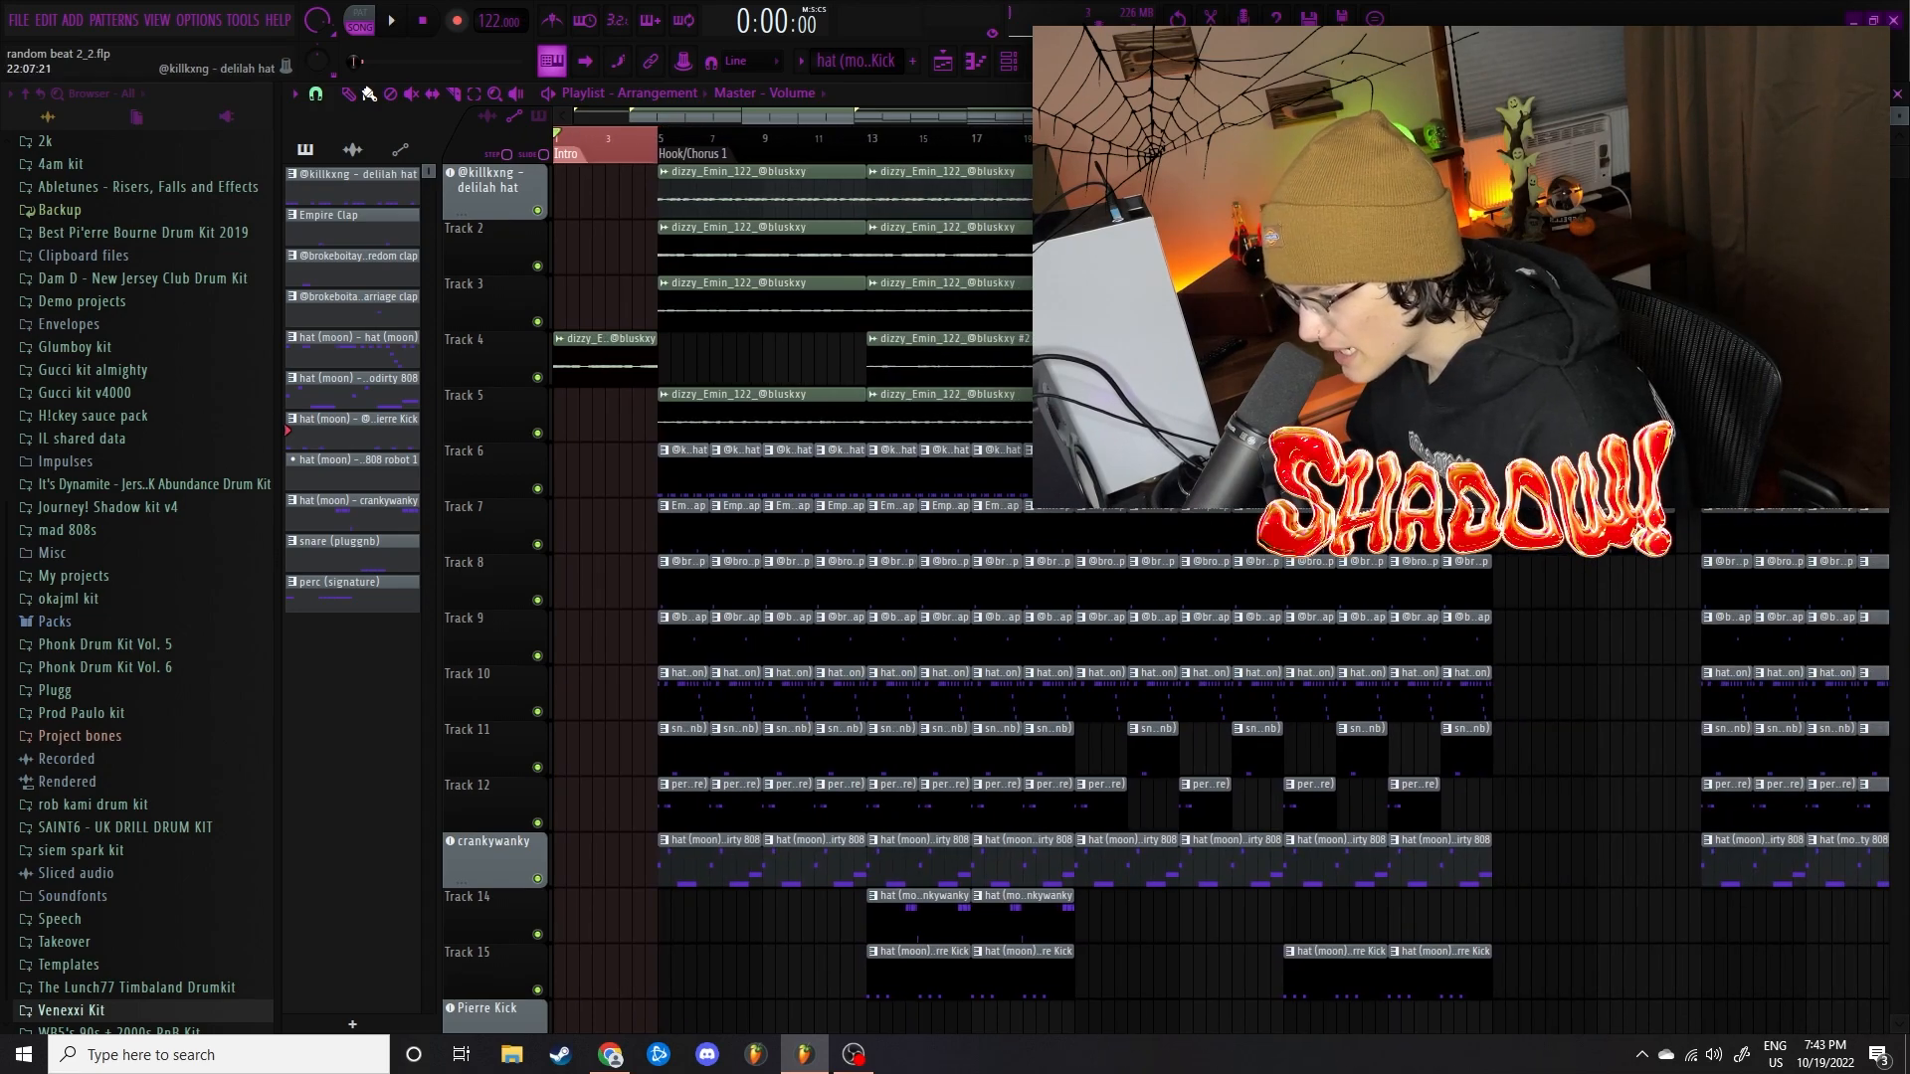
drag(995, 188, 973, 406)
ctrl+click(599, 231)
scroll(519, 313, up, 3)
drag(615, 241, 605, 451)
ctrl+click(654, 261)
scroll(654, 260, down, 3)
drag(614, 299, 724, 434)
scroll(651, 308, up, 3)
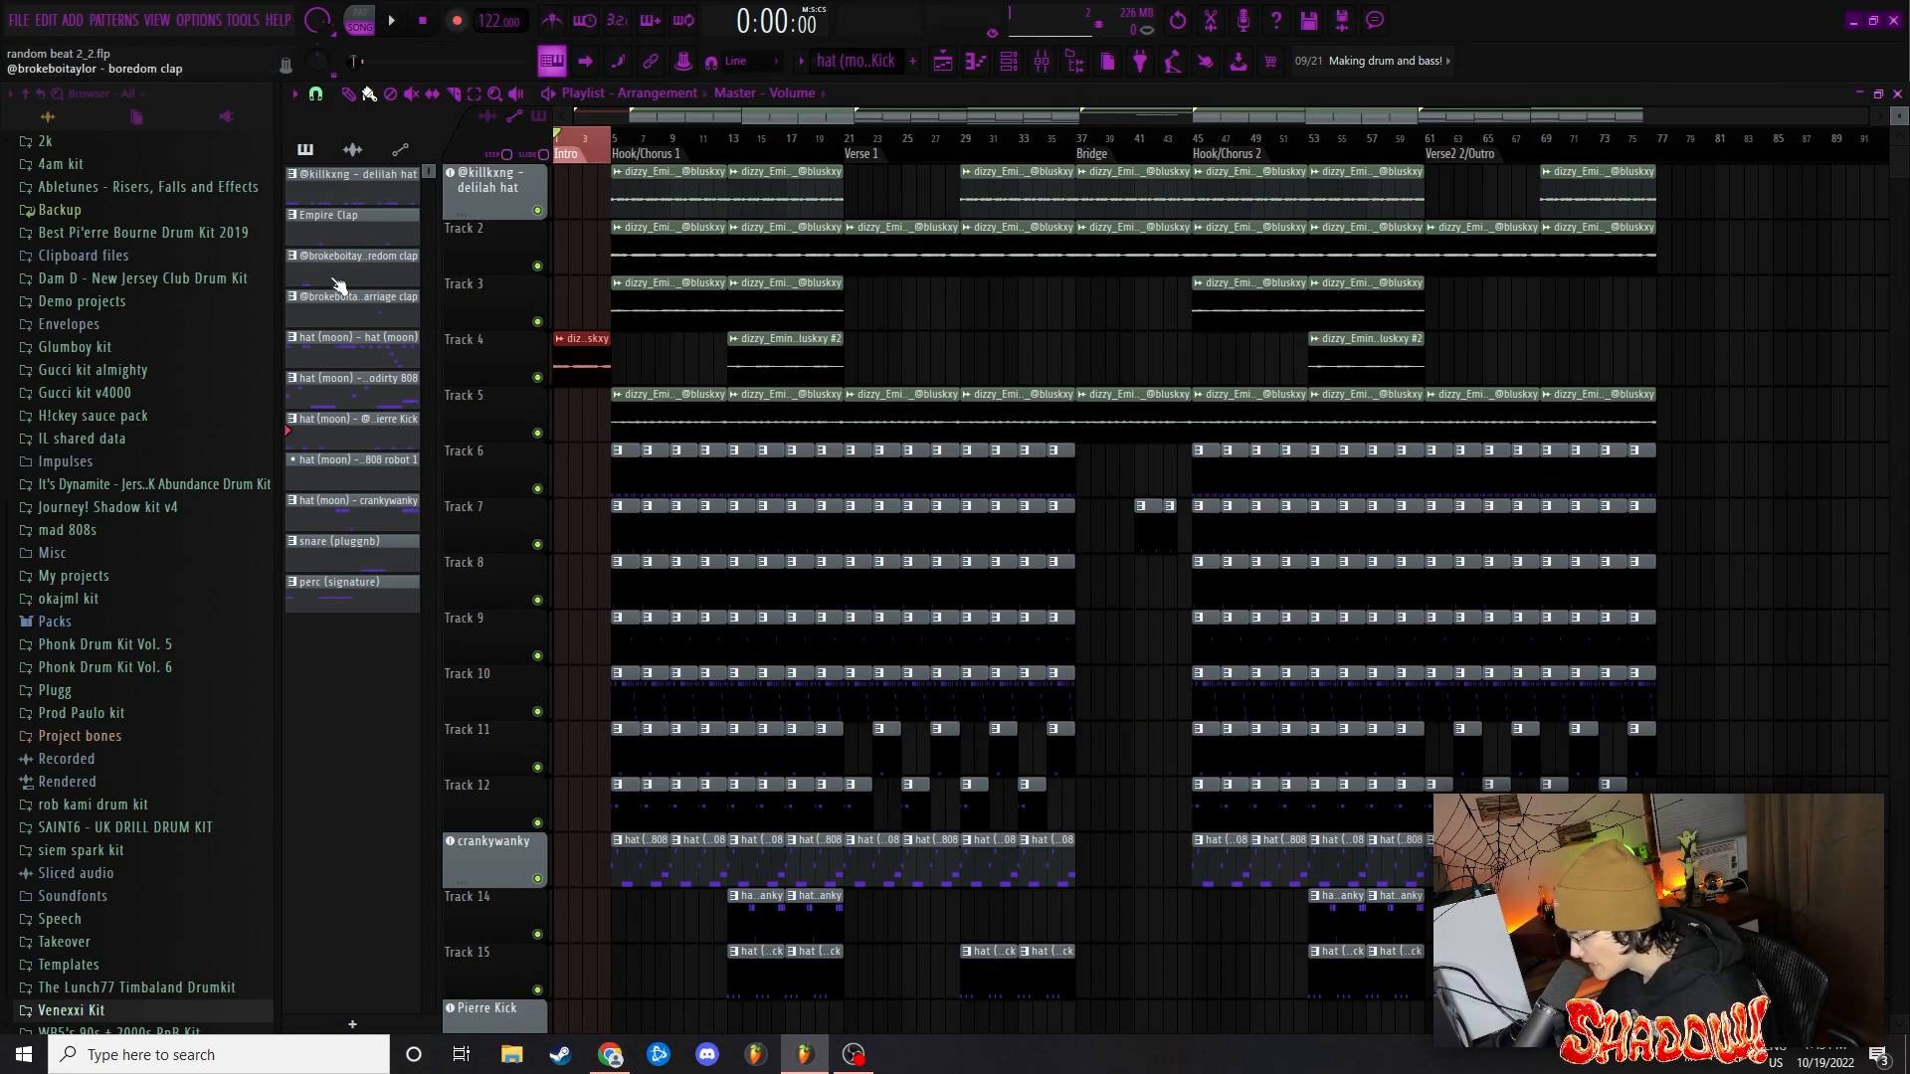
Scrub the playhead across the Intro section from bar 1 toward bar 5
scroll(626, 367, up, 3)
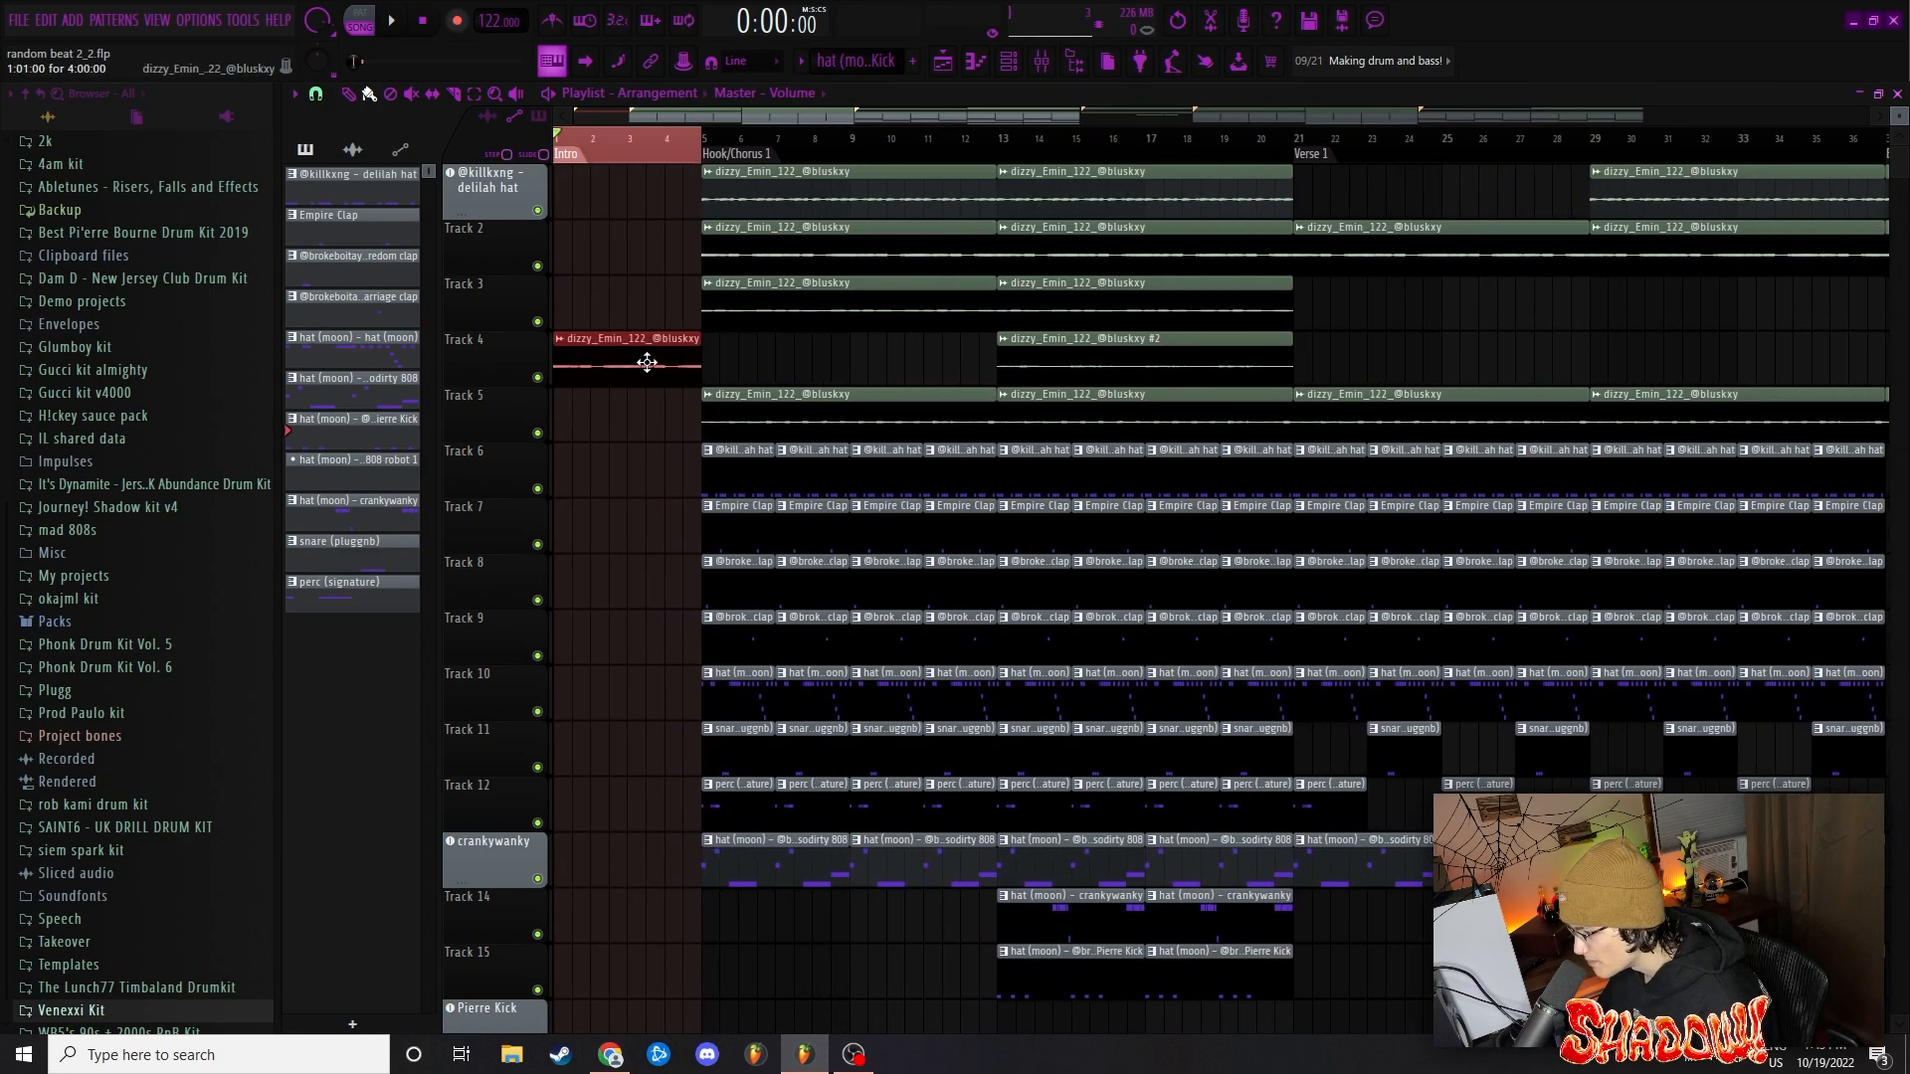
scroll(490, 352, down, 3)
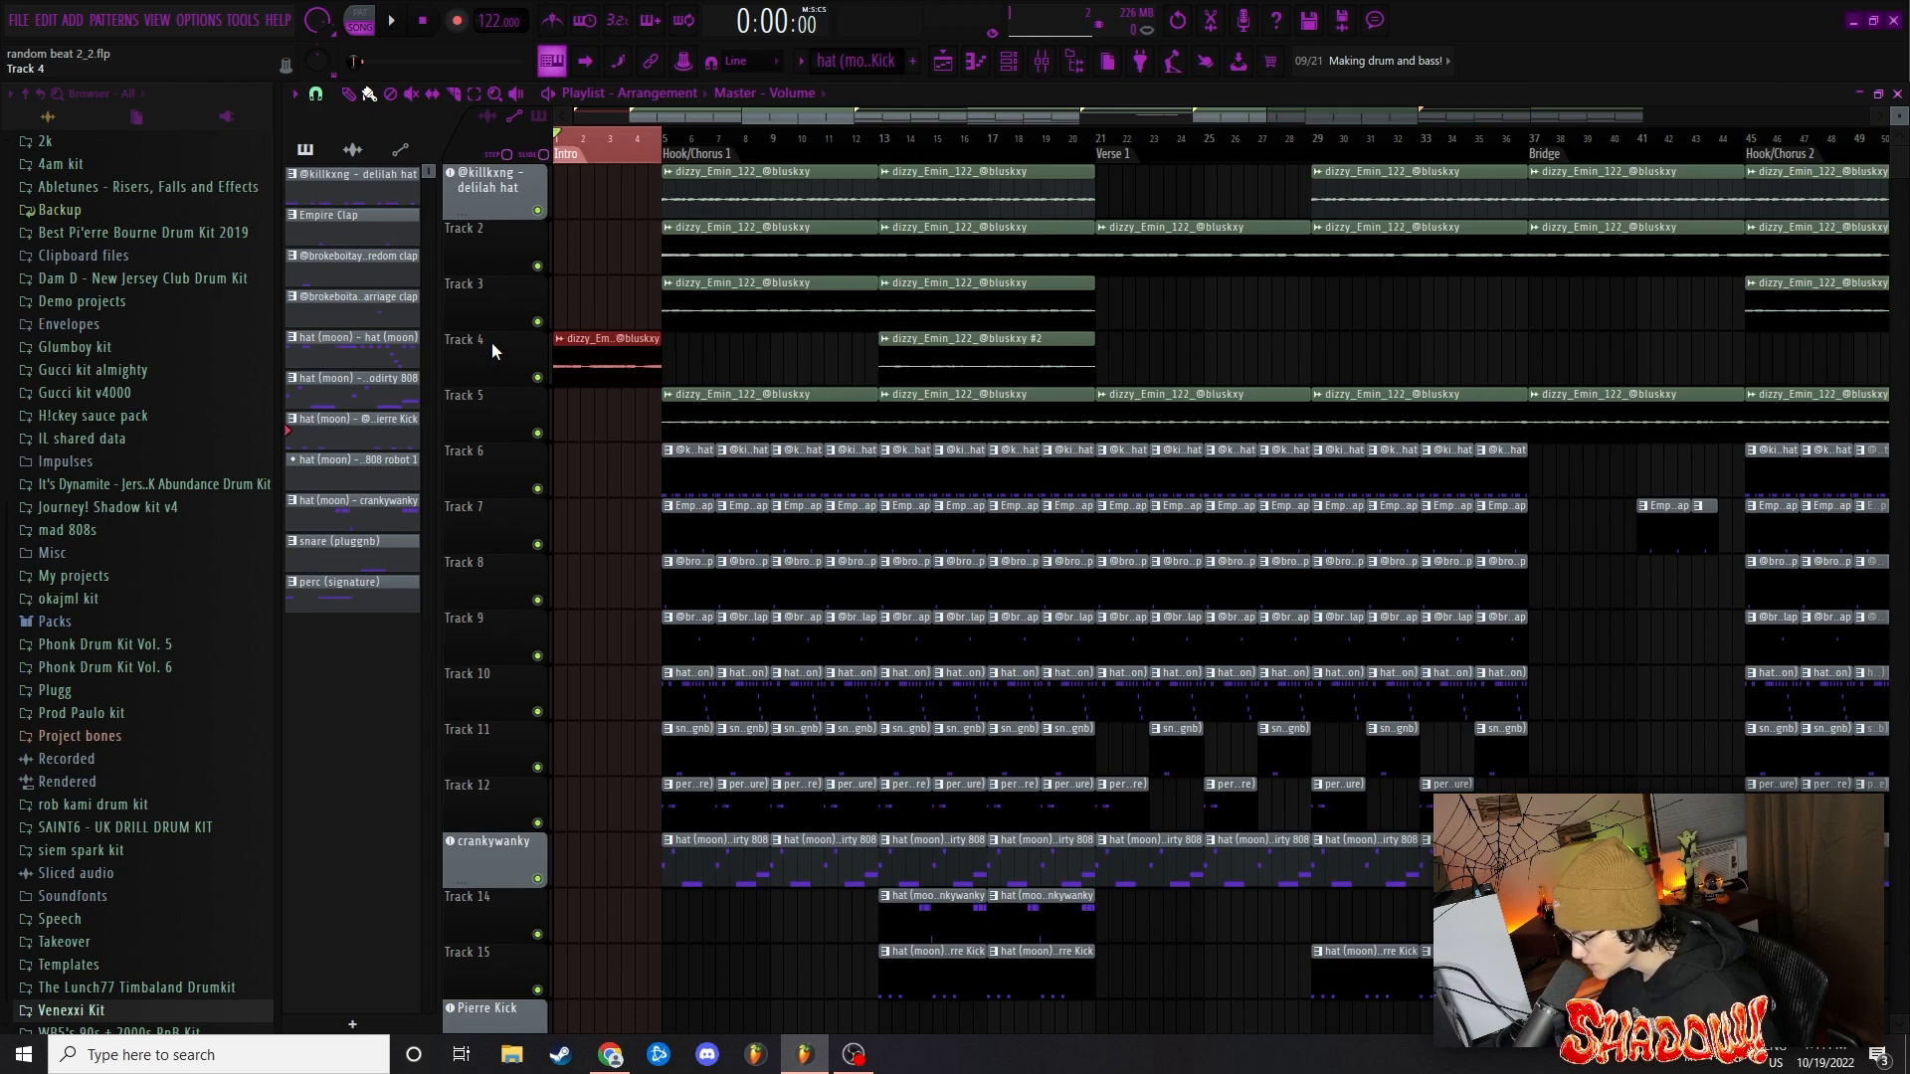
scroll(653, 170, up, 1)
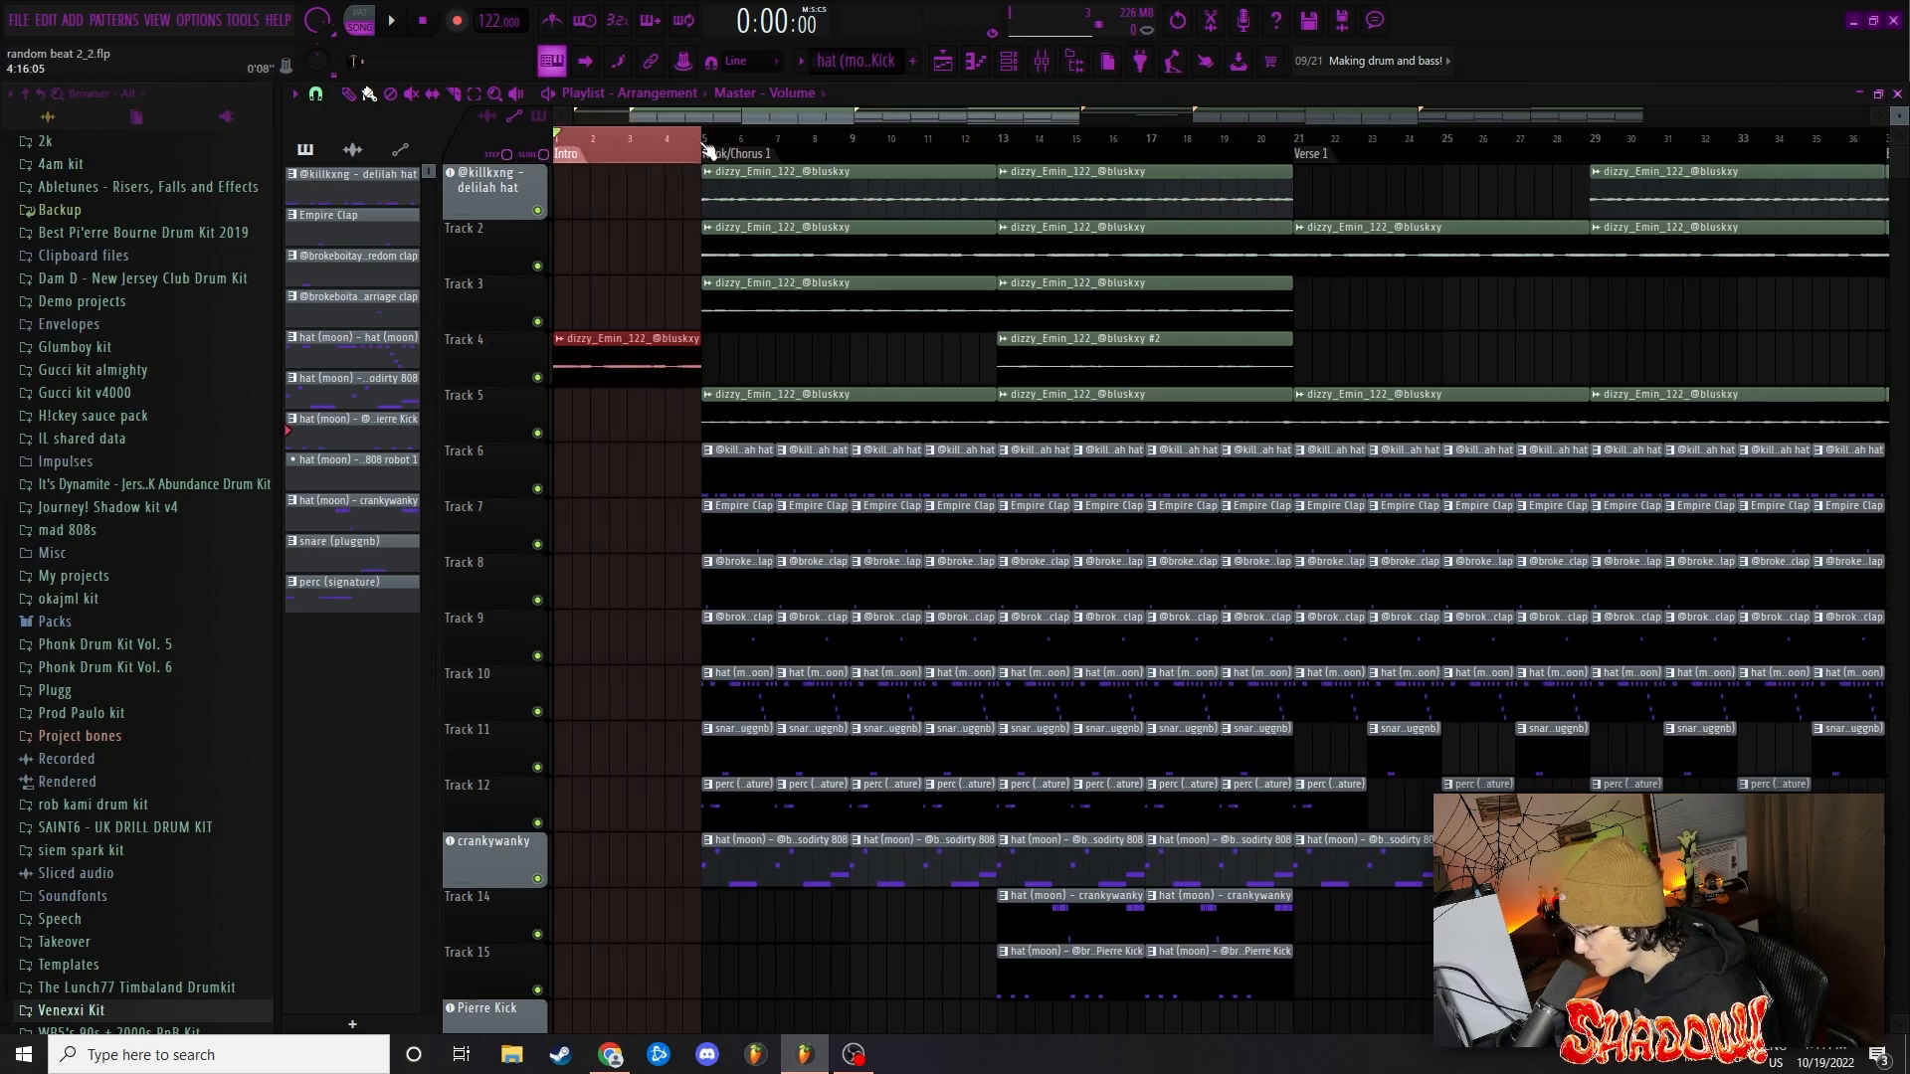
drag(666, 134, 710, 144)
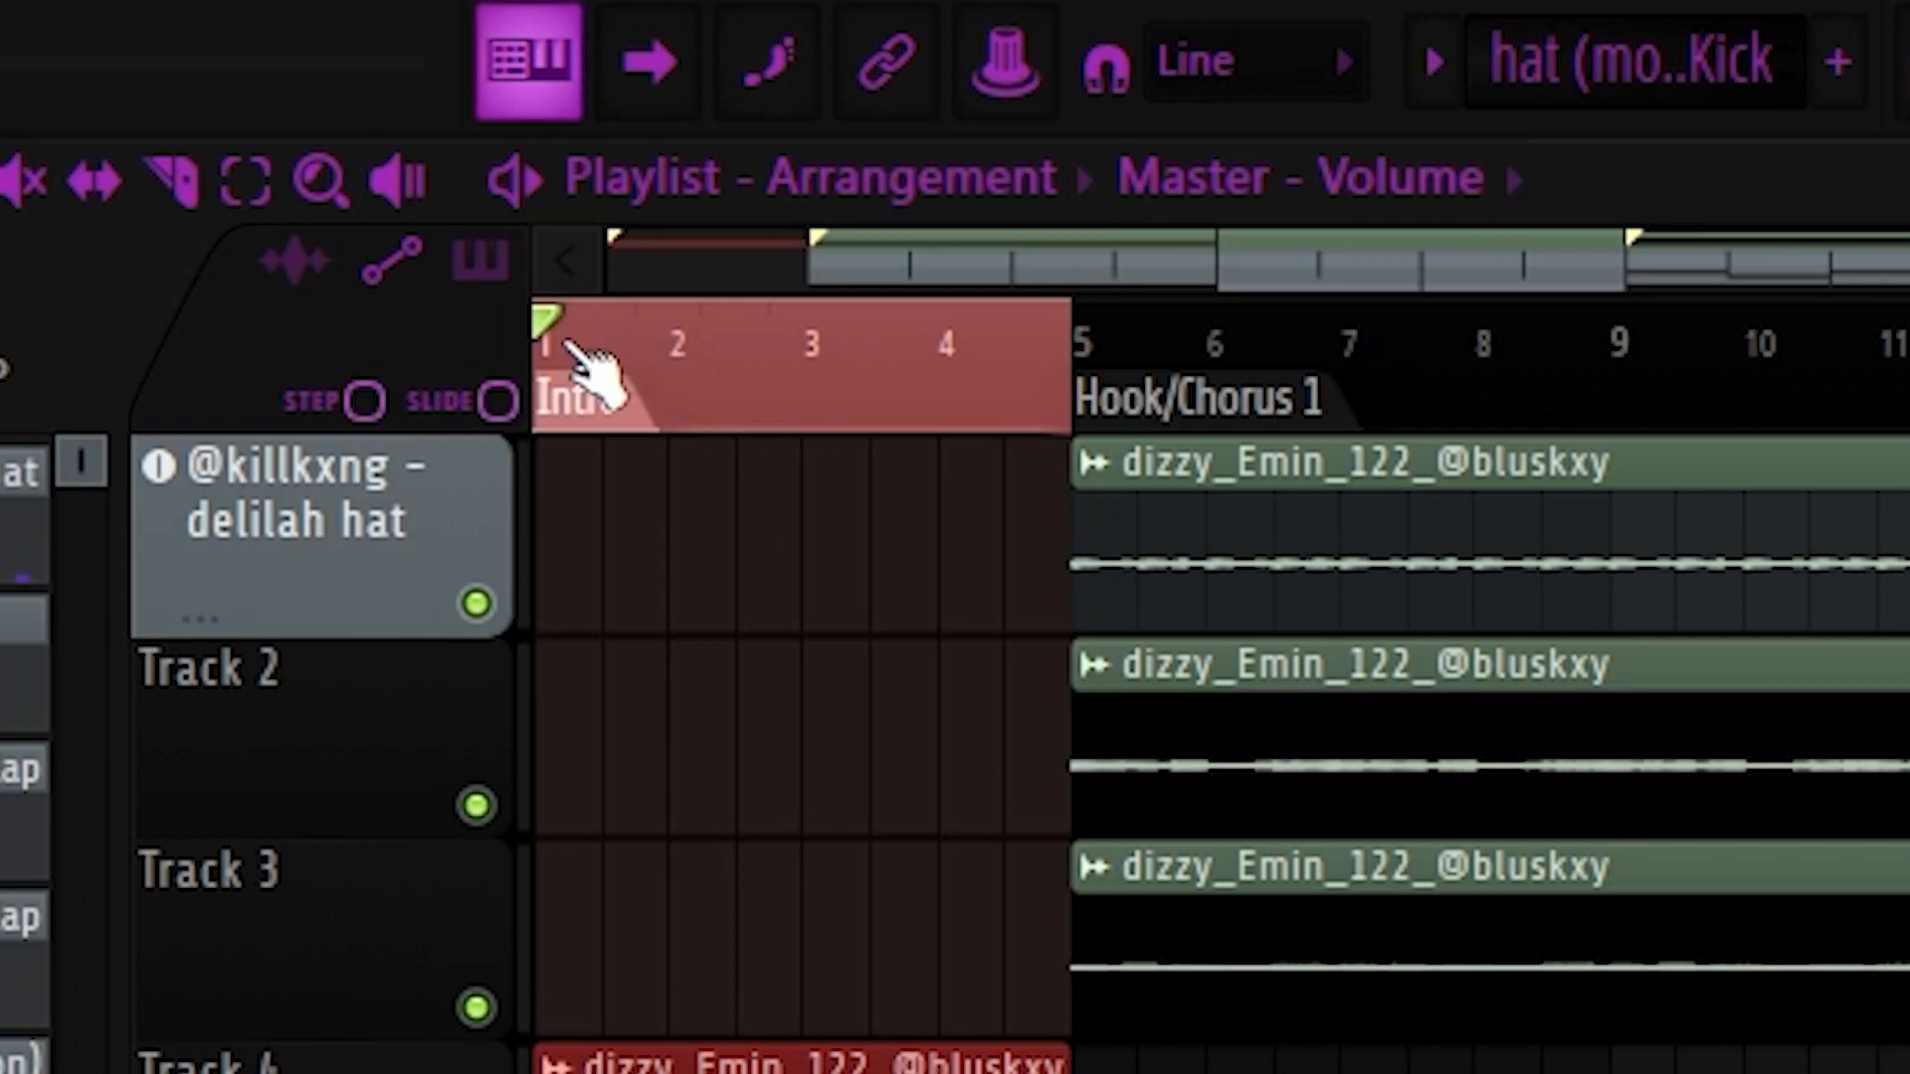
drag(547, 321, 1065, 397)
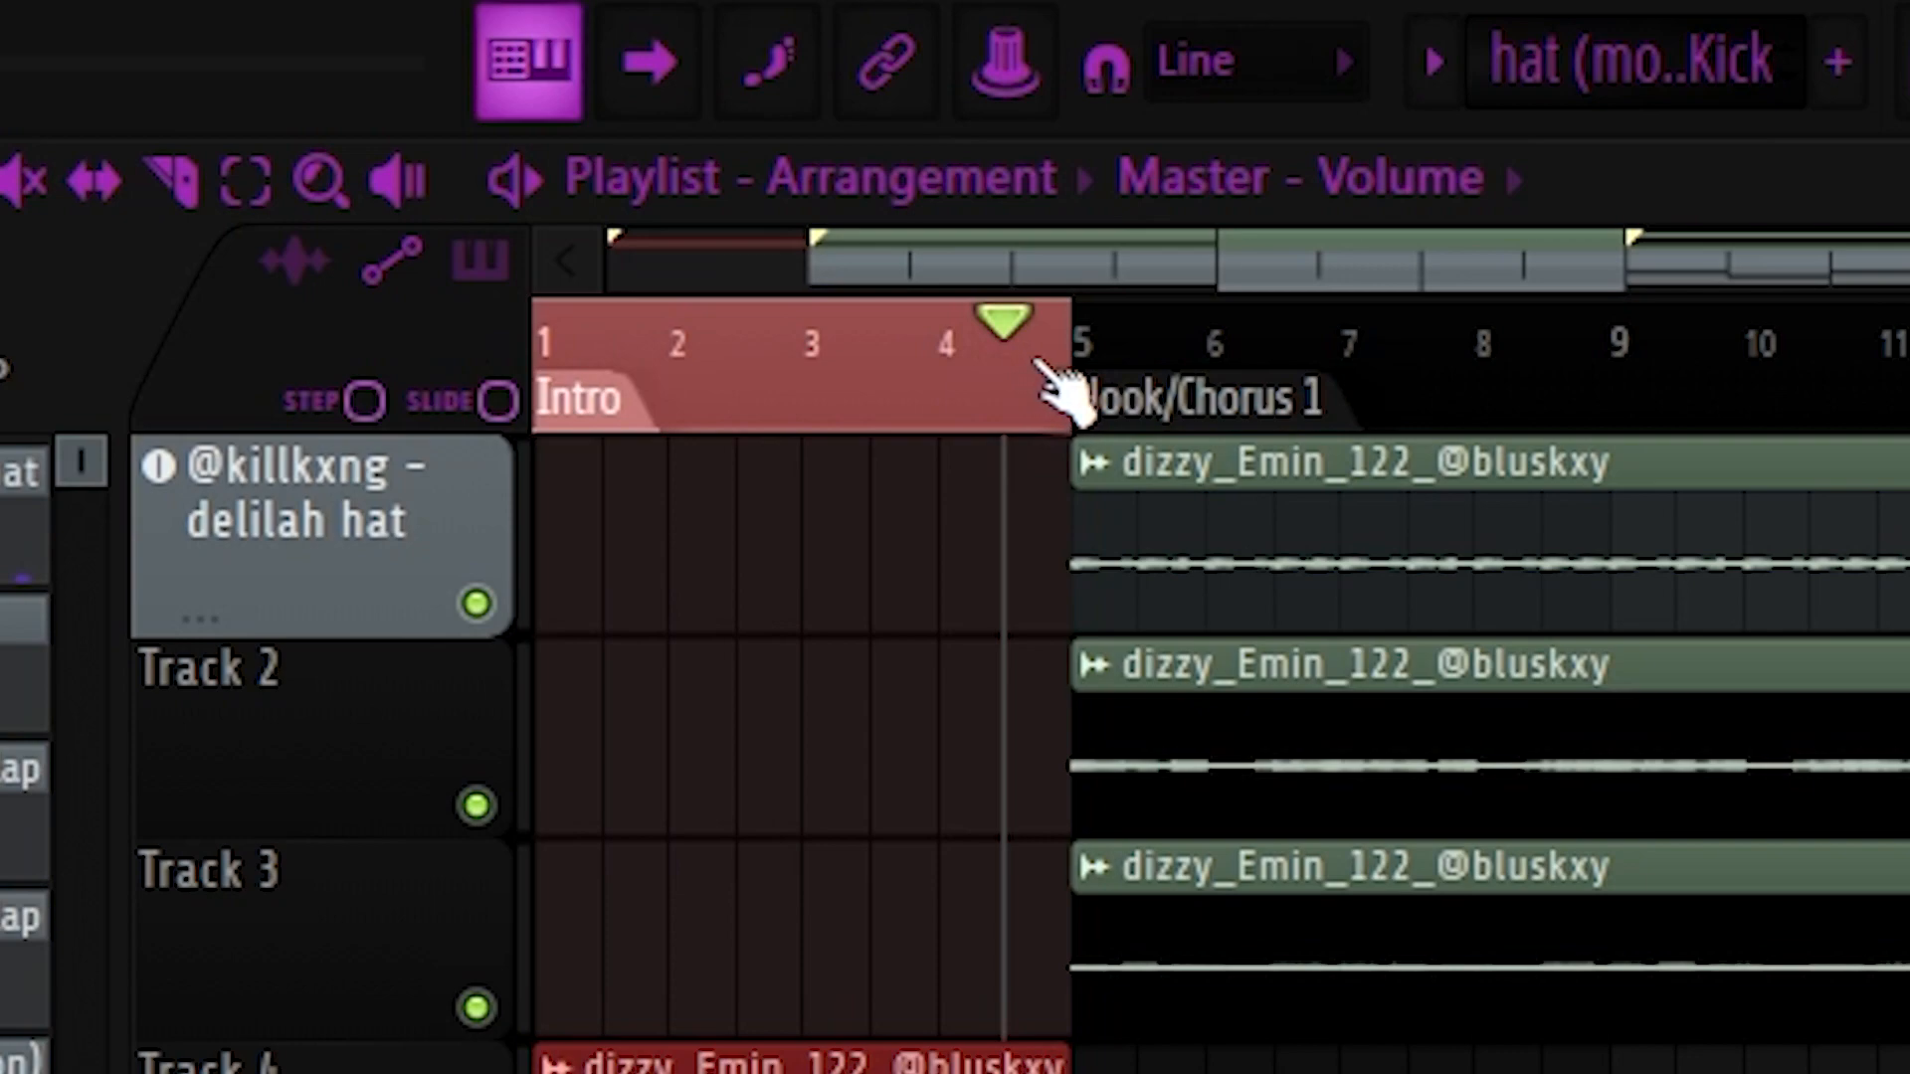
Set the time selection to the whole Hook/Chorus 1 section, bars 5 to 20
scroll(1087, 392, down, 3)
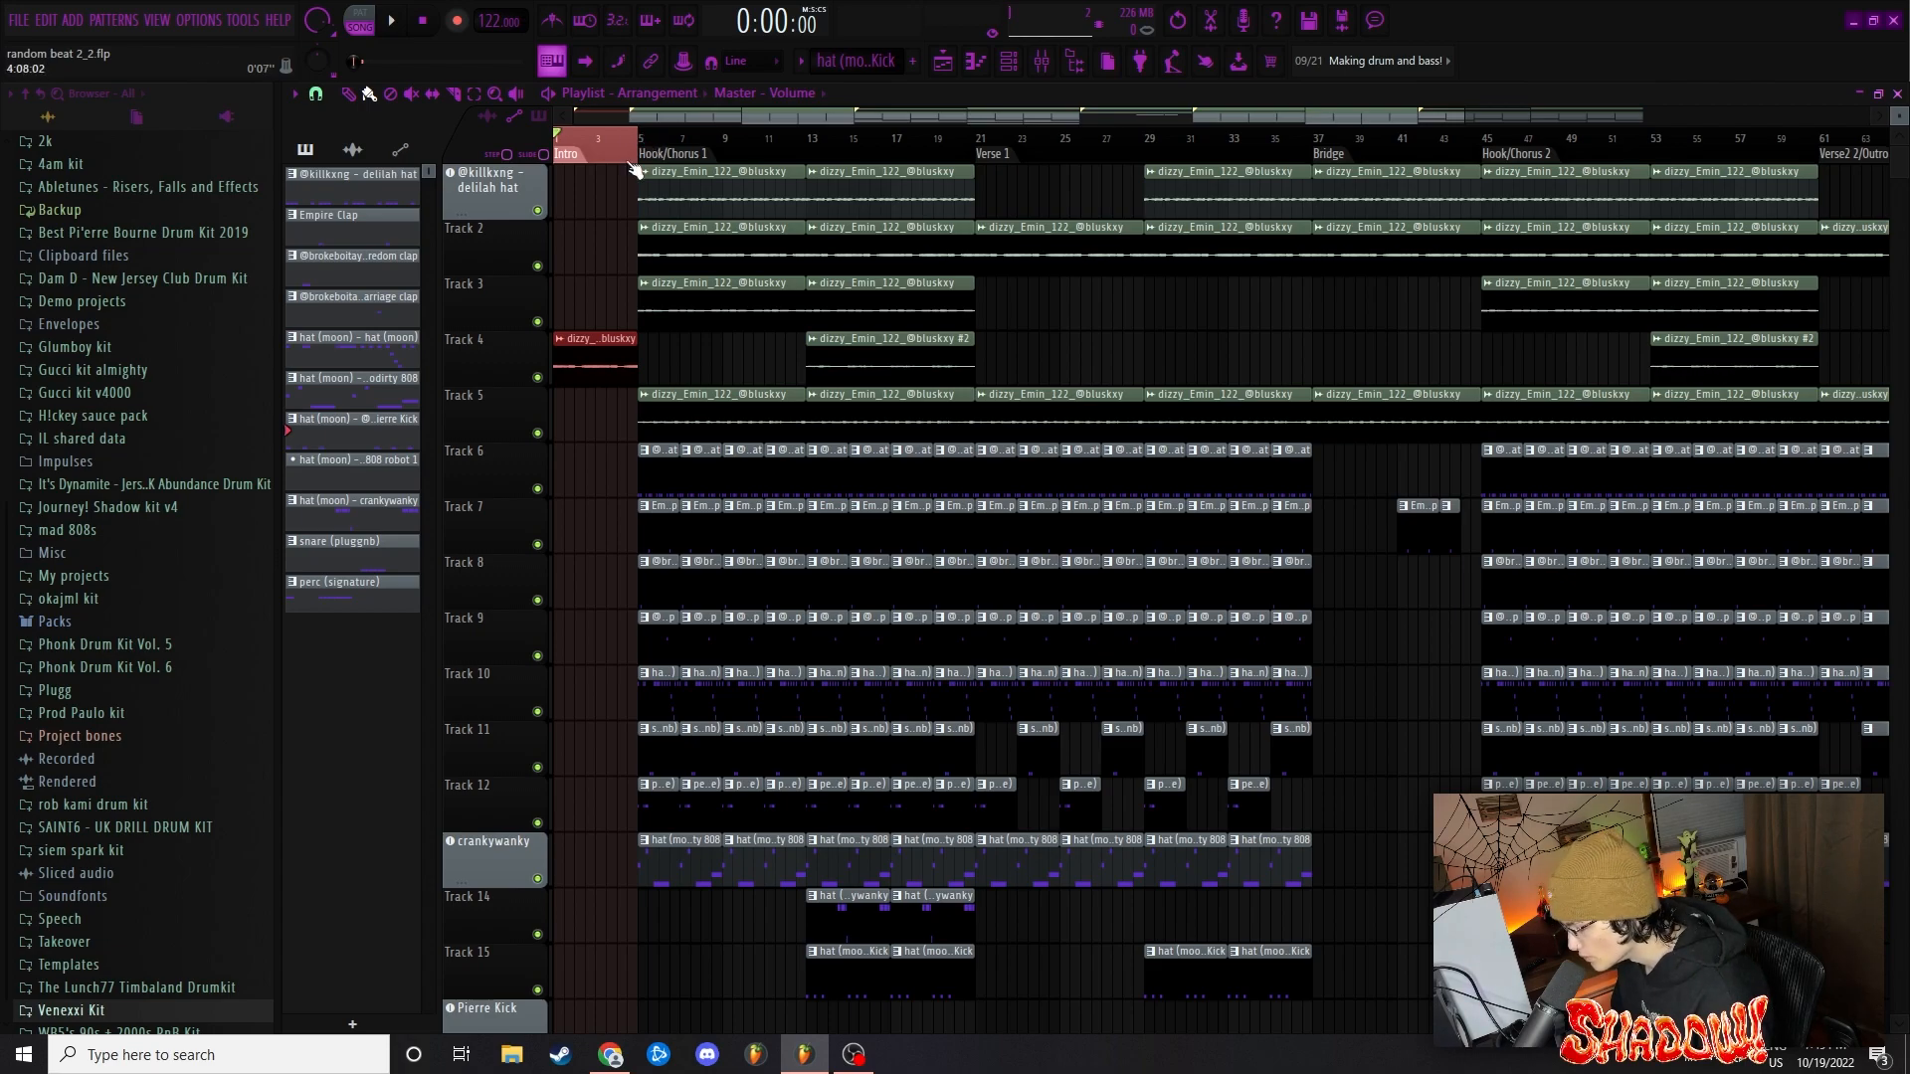
scroll(504, 224, up, 4)
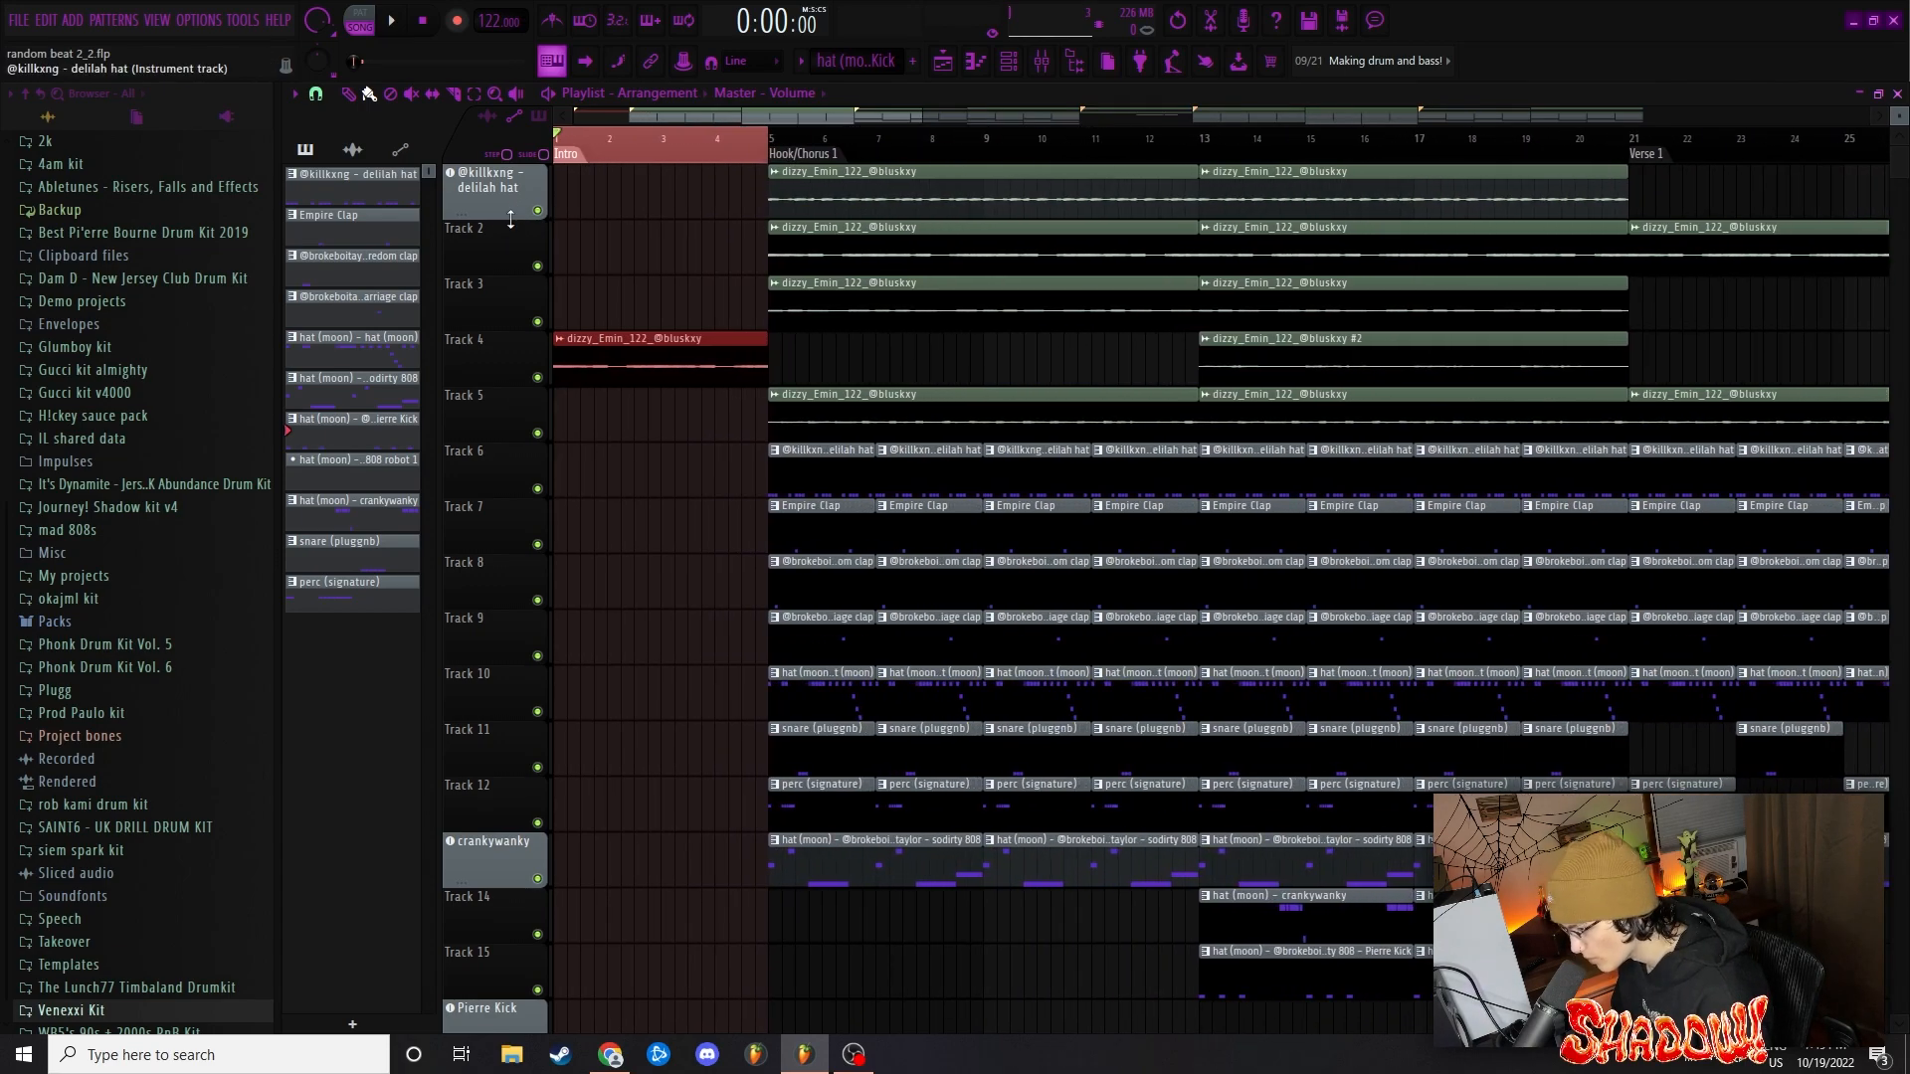
scroll(460, 186, down, 4)
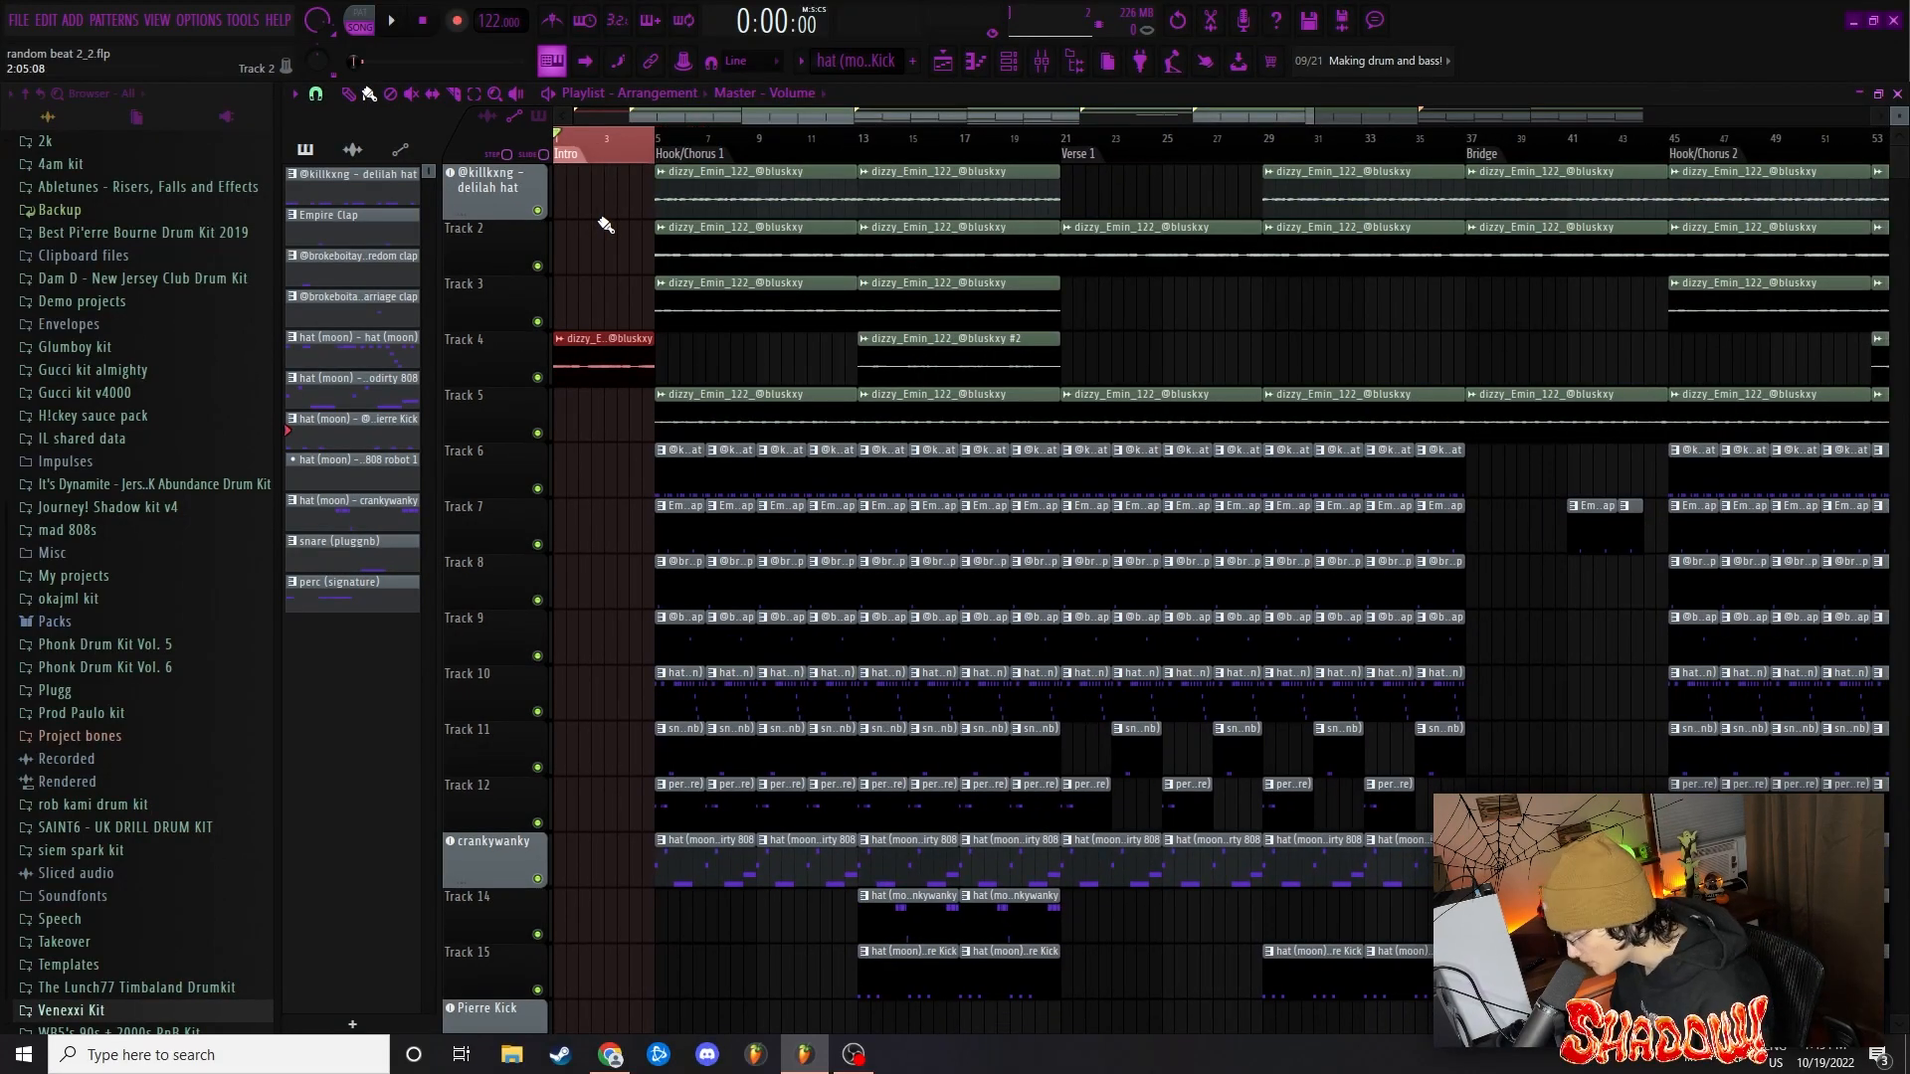
drag(661, 144, 963, 151)
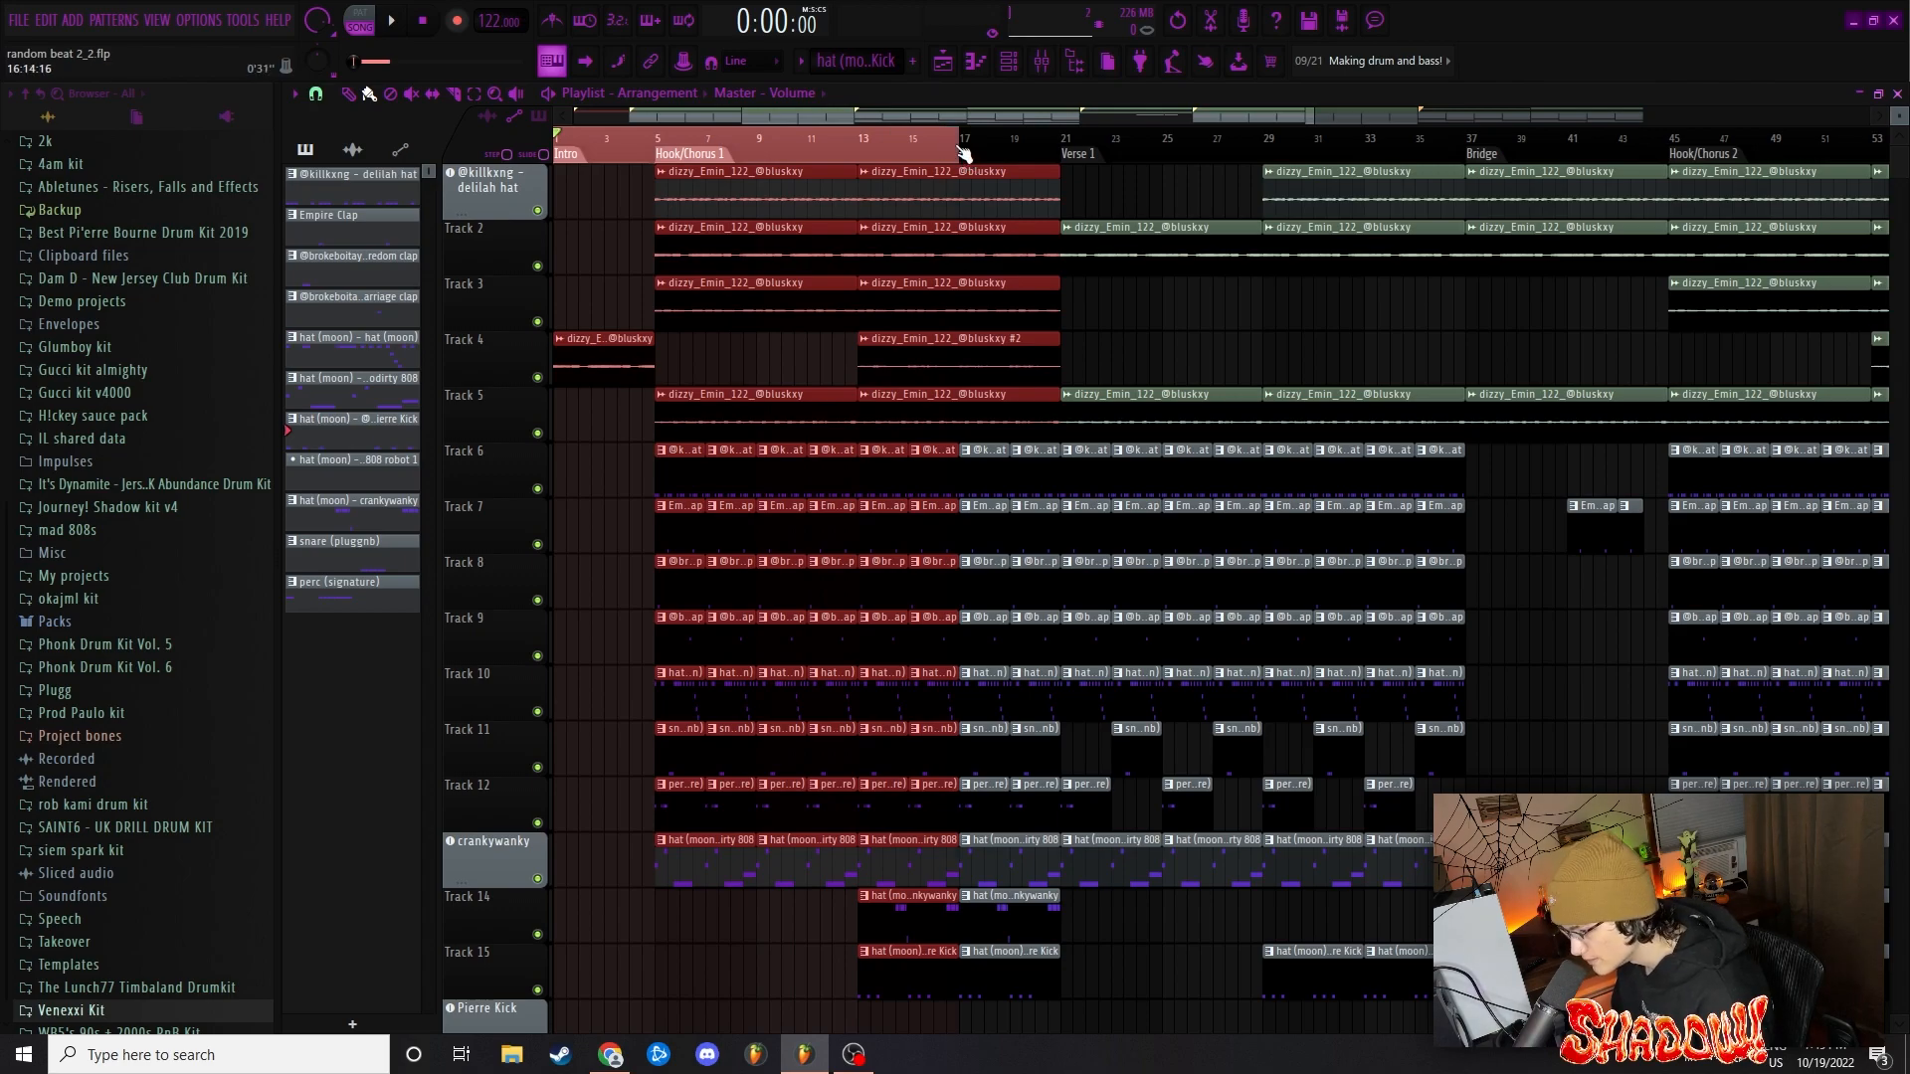
ctrl+click(961, 152)
ctrl+click(579, 233)
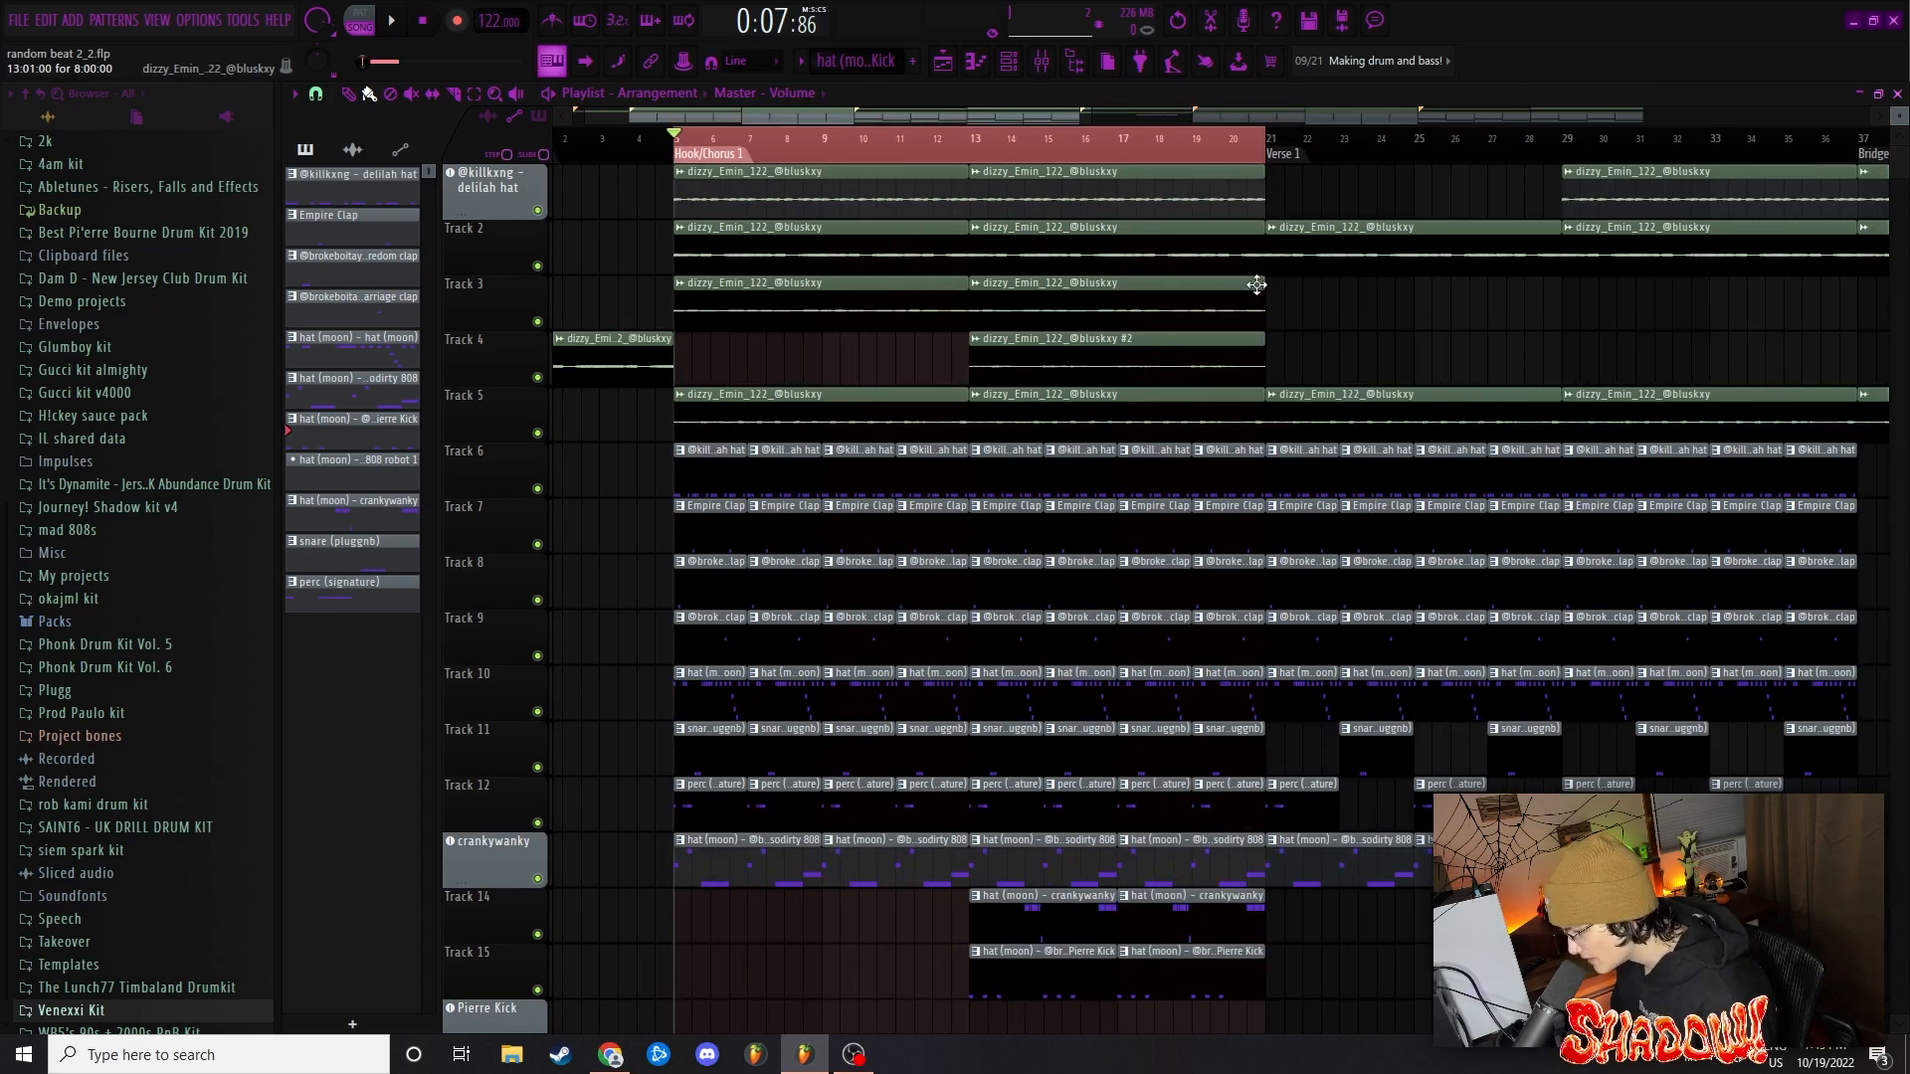
Shorten the time selection to the first half of Hook/Chorus 1, bars 5 to 12
scroll(1010, 295, down, 4)
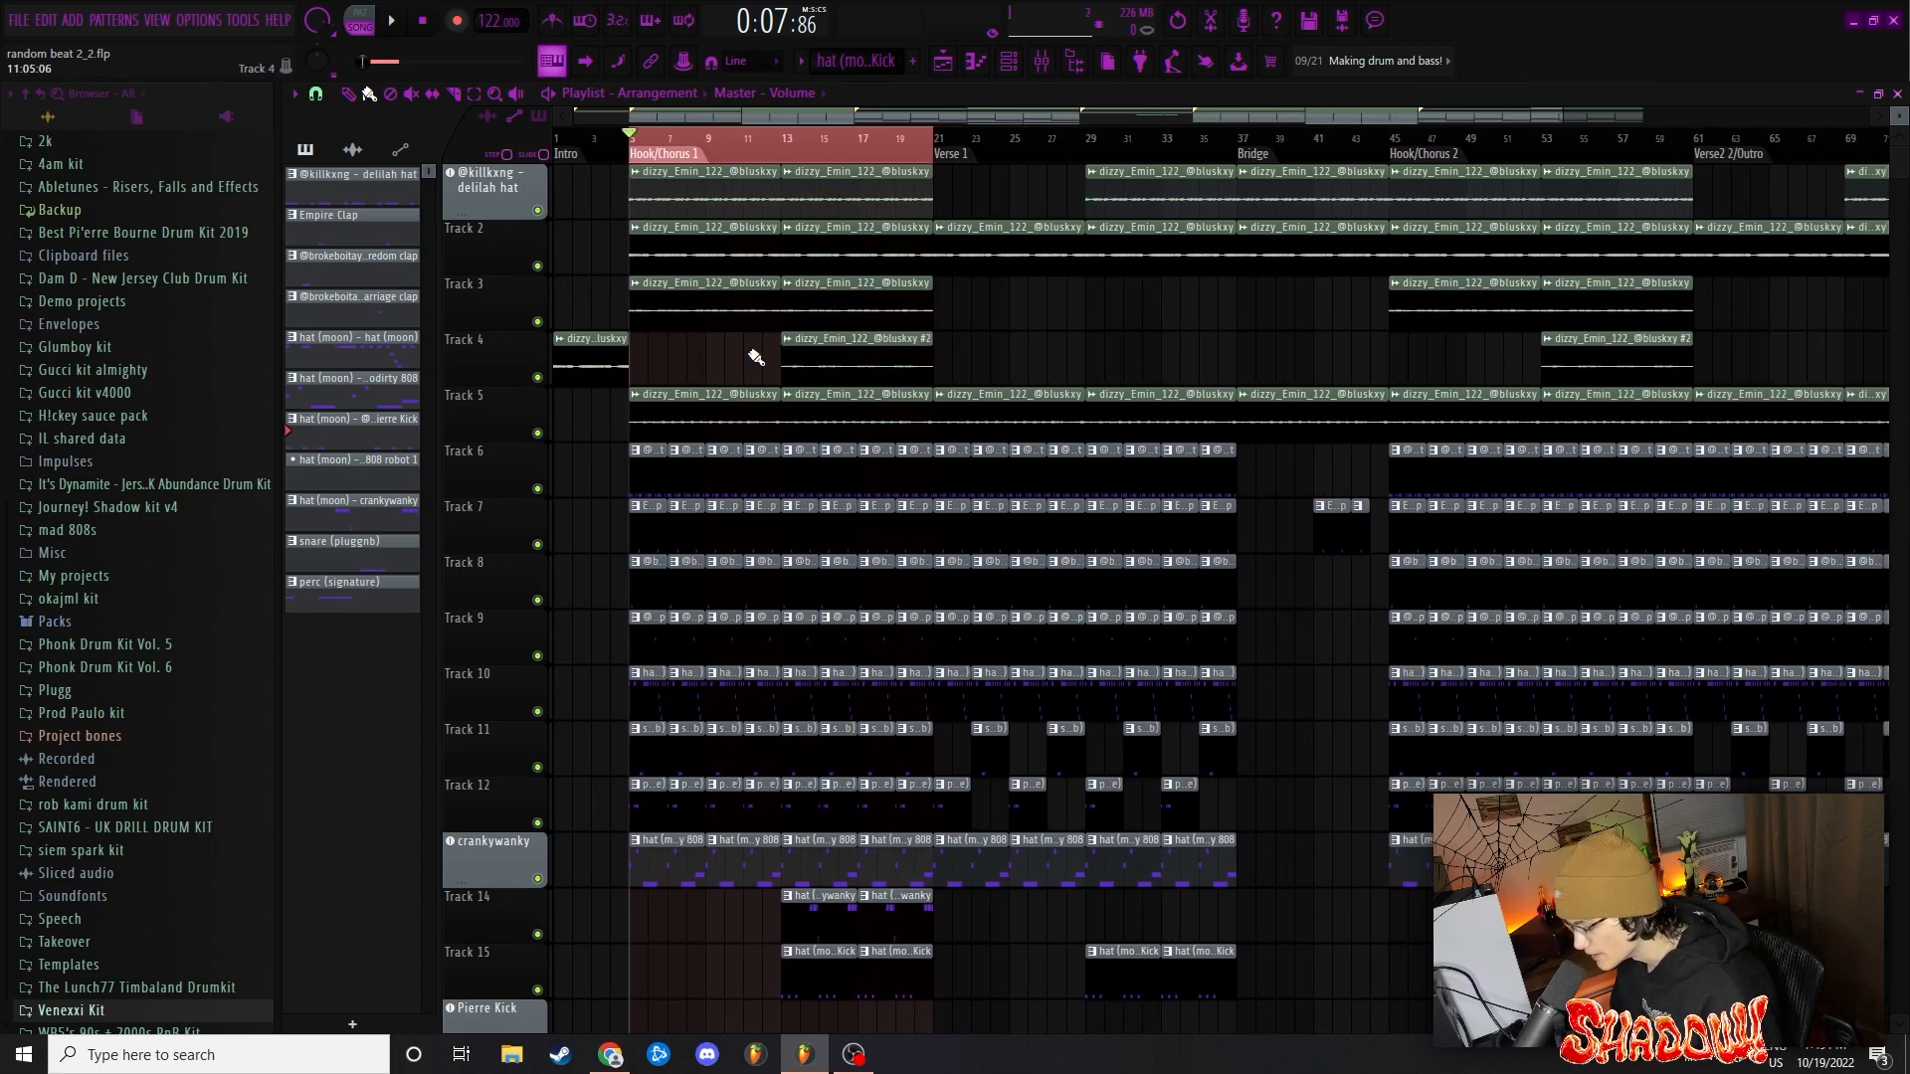
scroll(736, 358, down, 2)
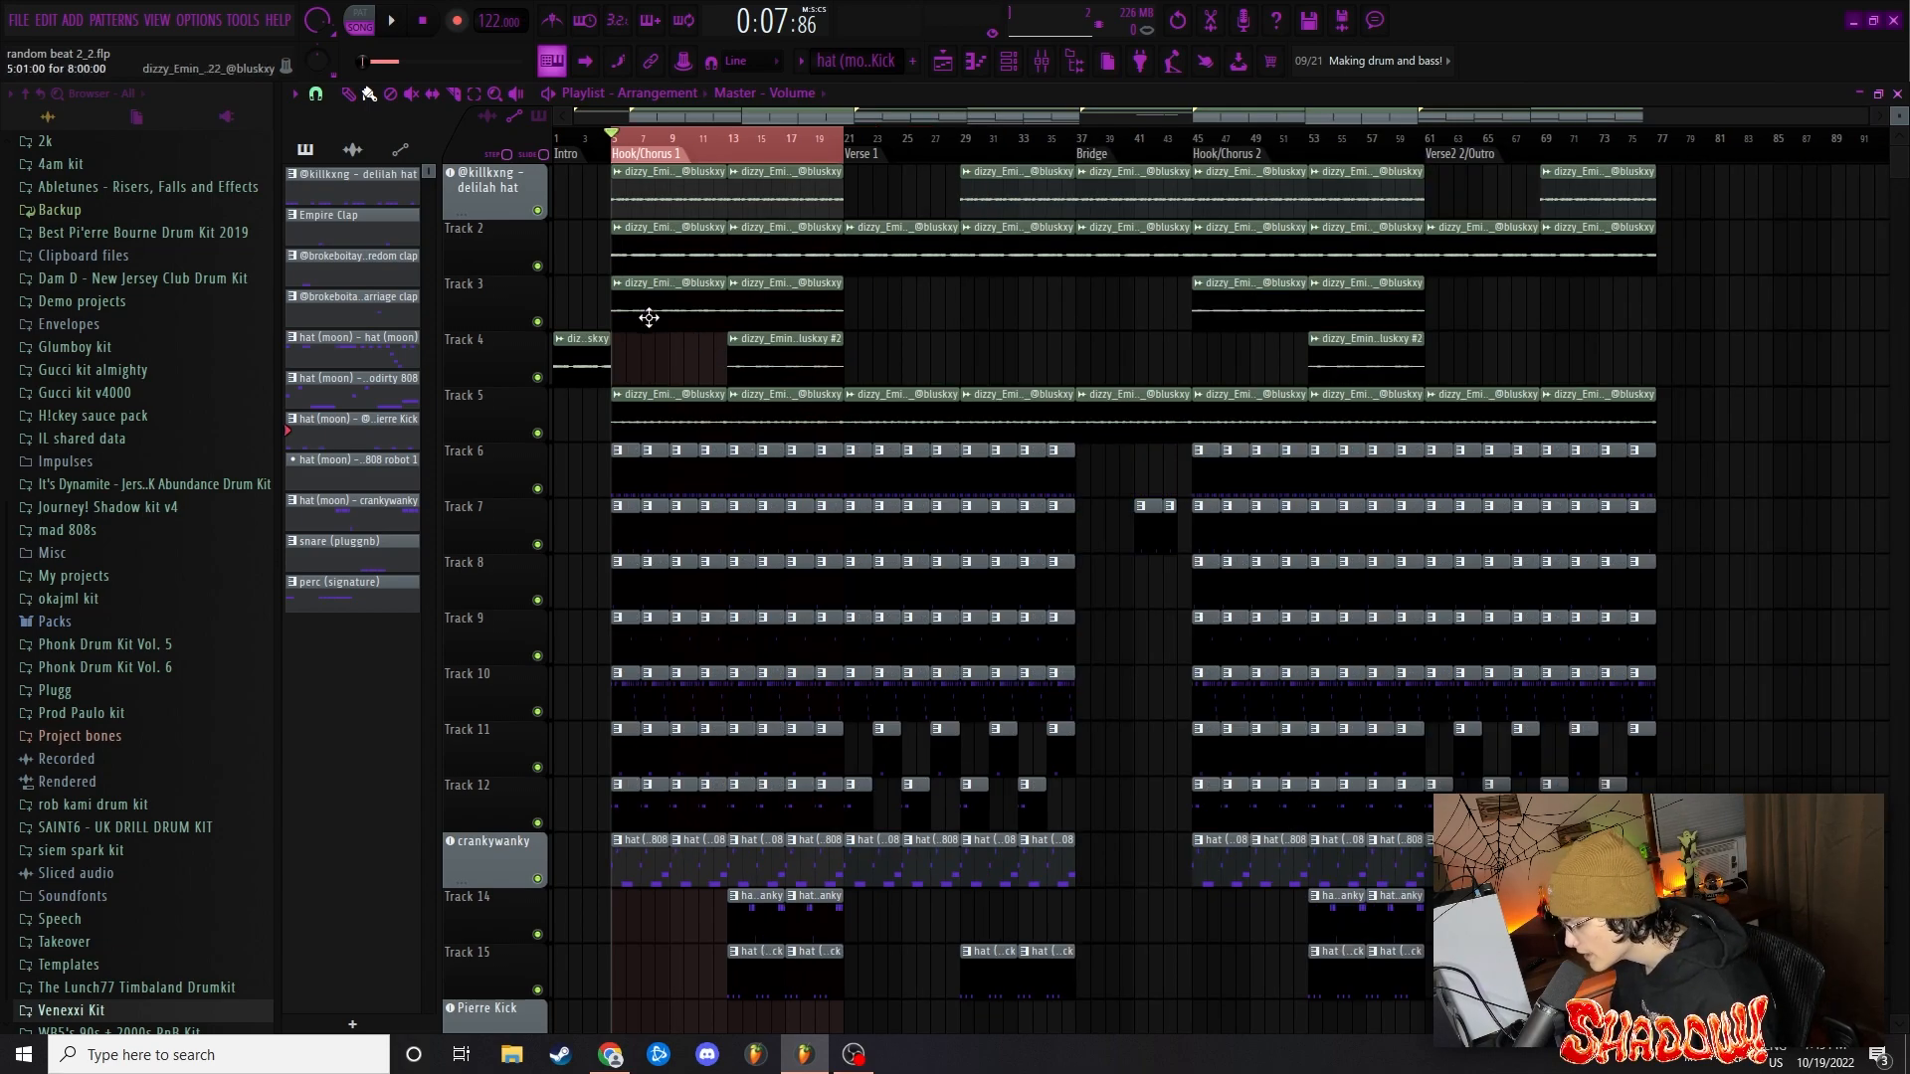
scroll(657, 398, down, 3)
scroll(657, 855, up, 3)
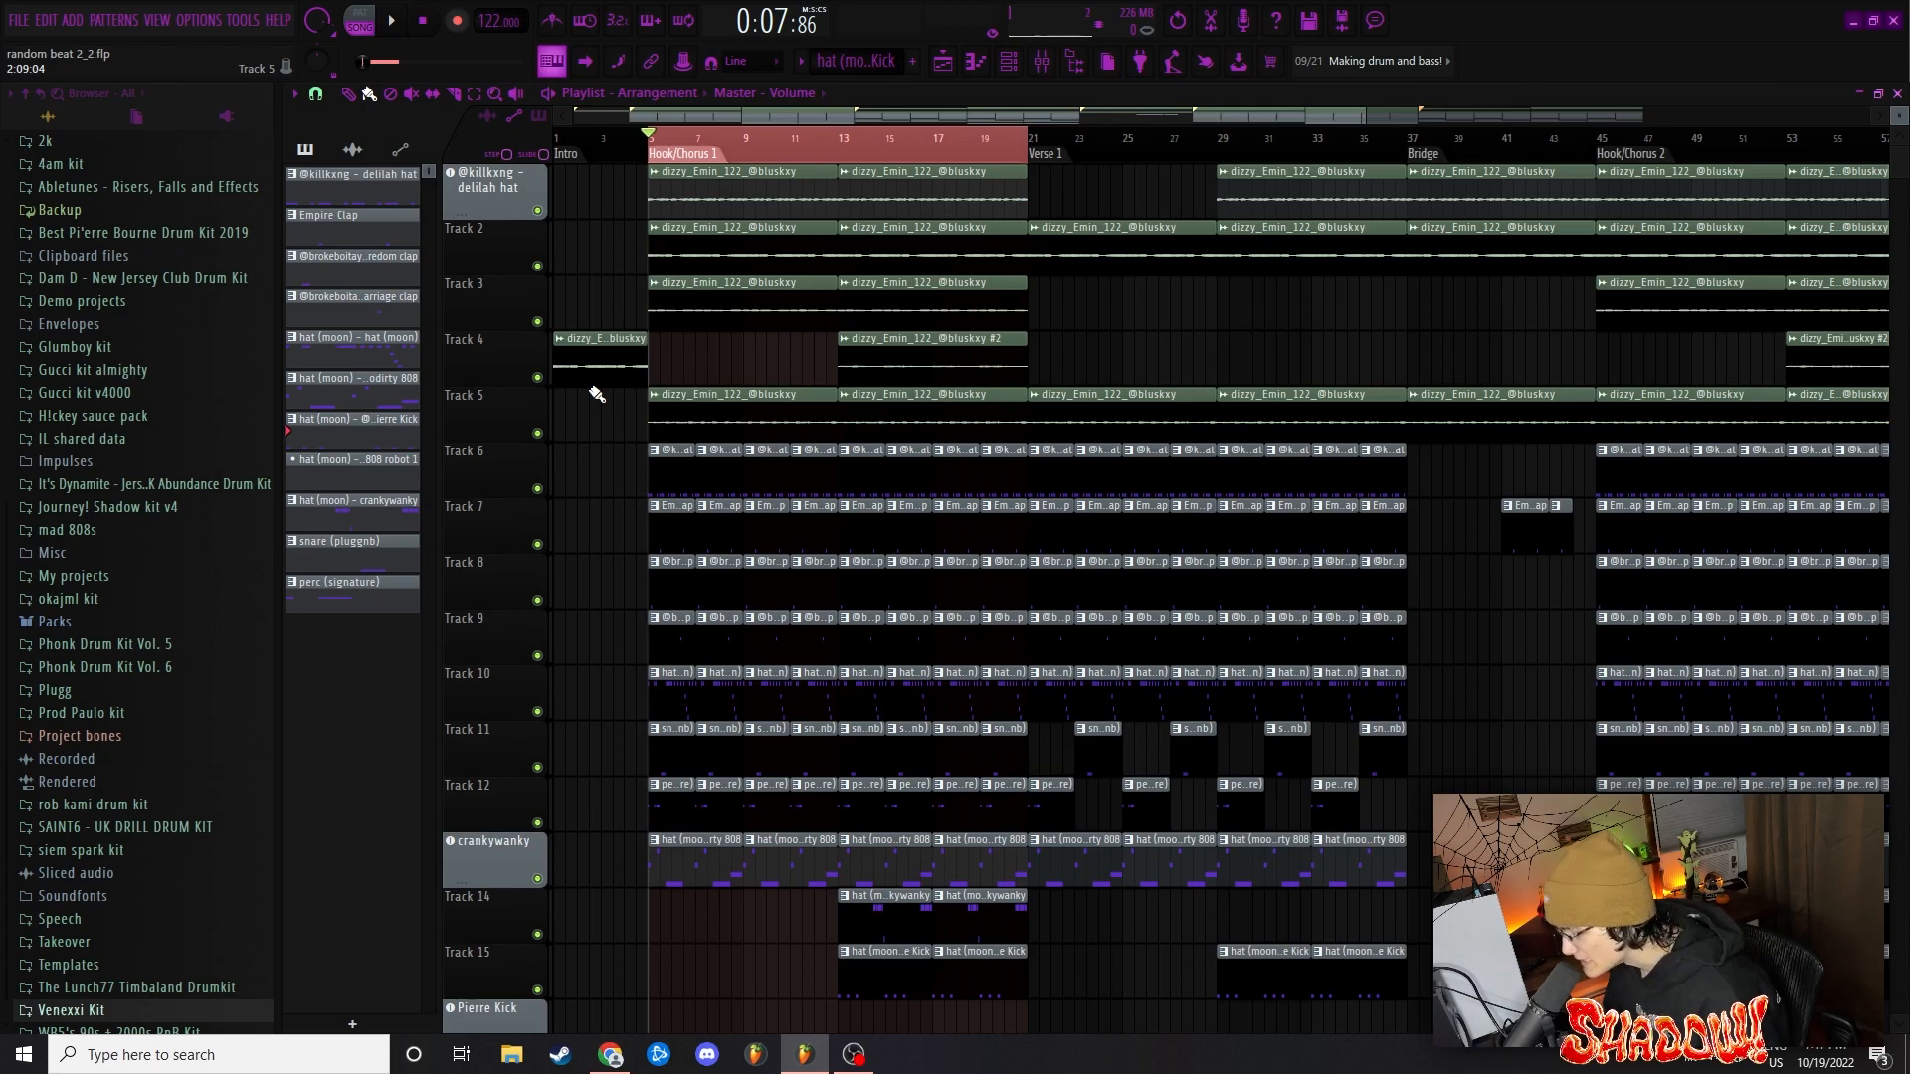
scroll(711, 358, down, 2)
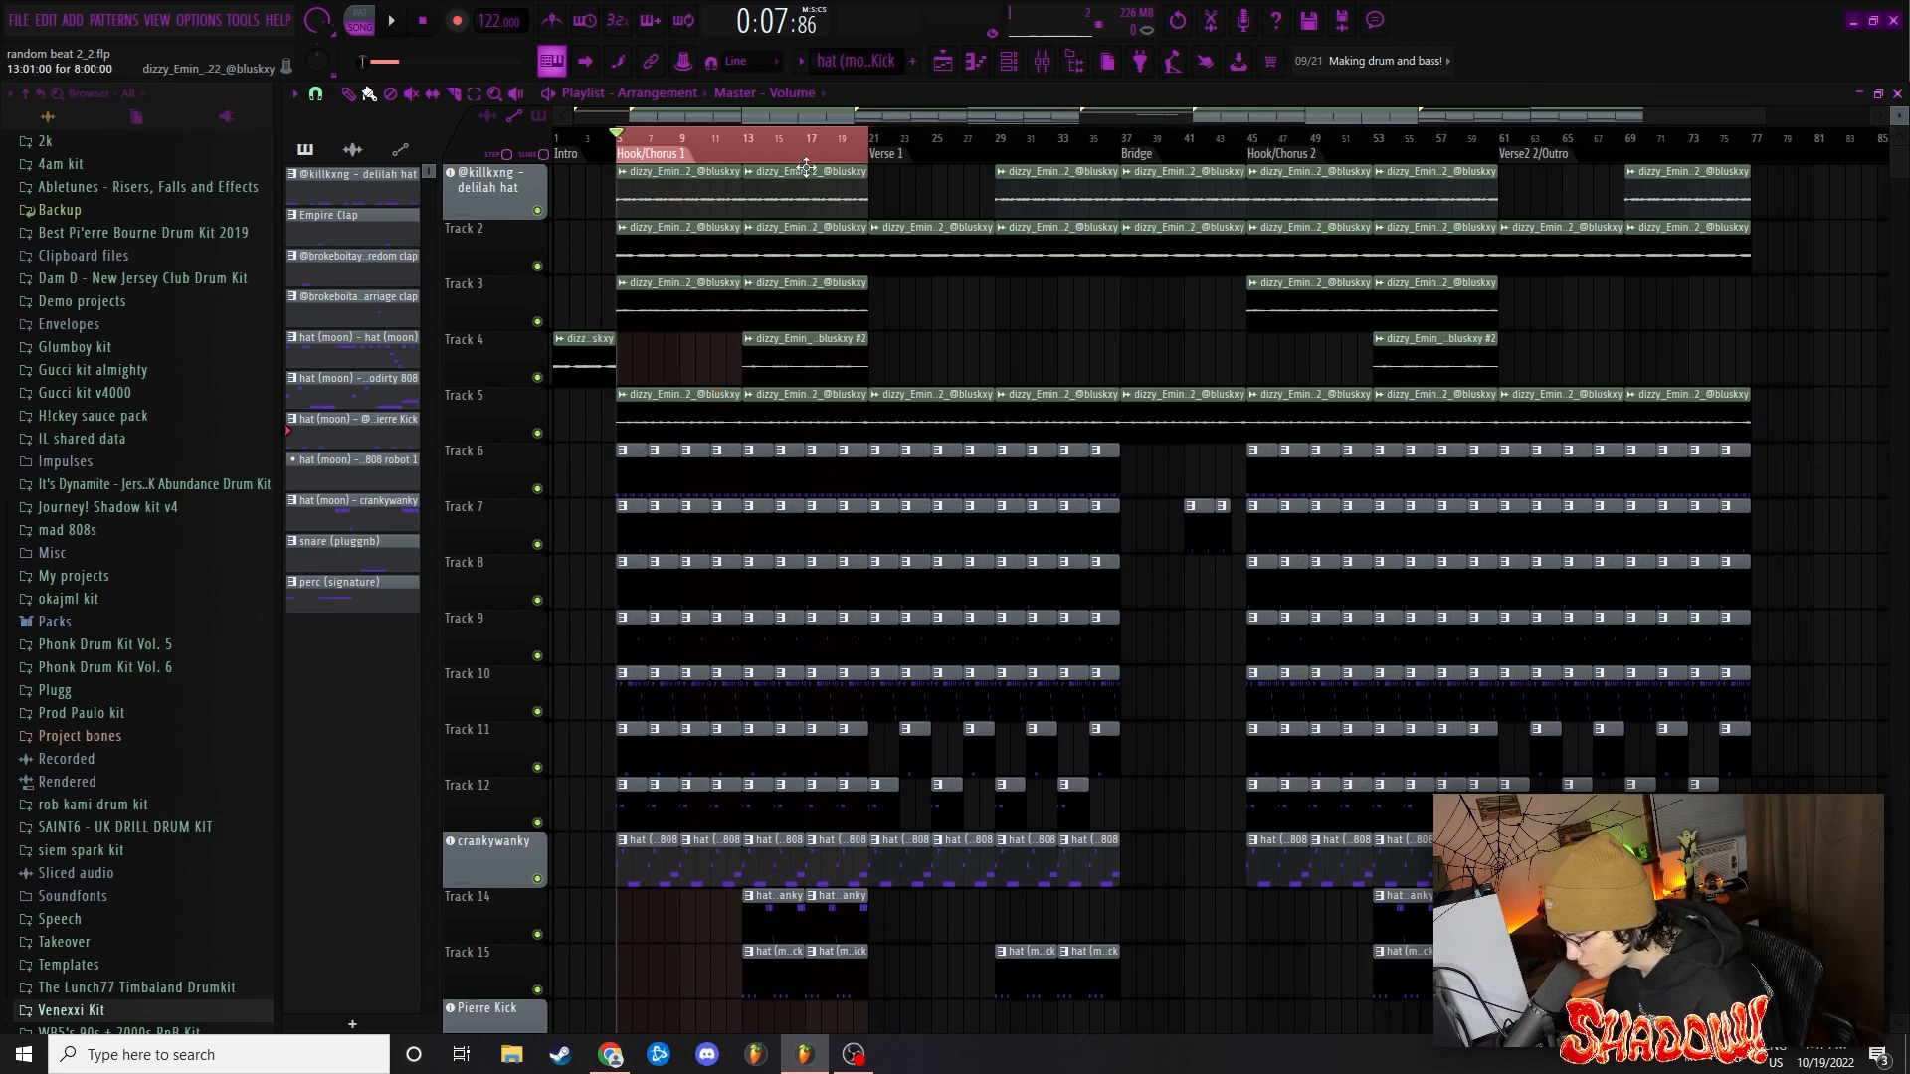
scroll(640, 316, up, 3)
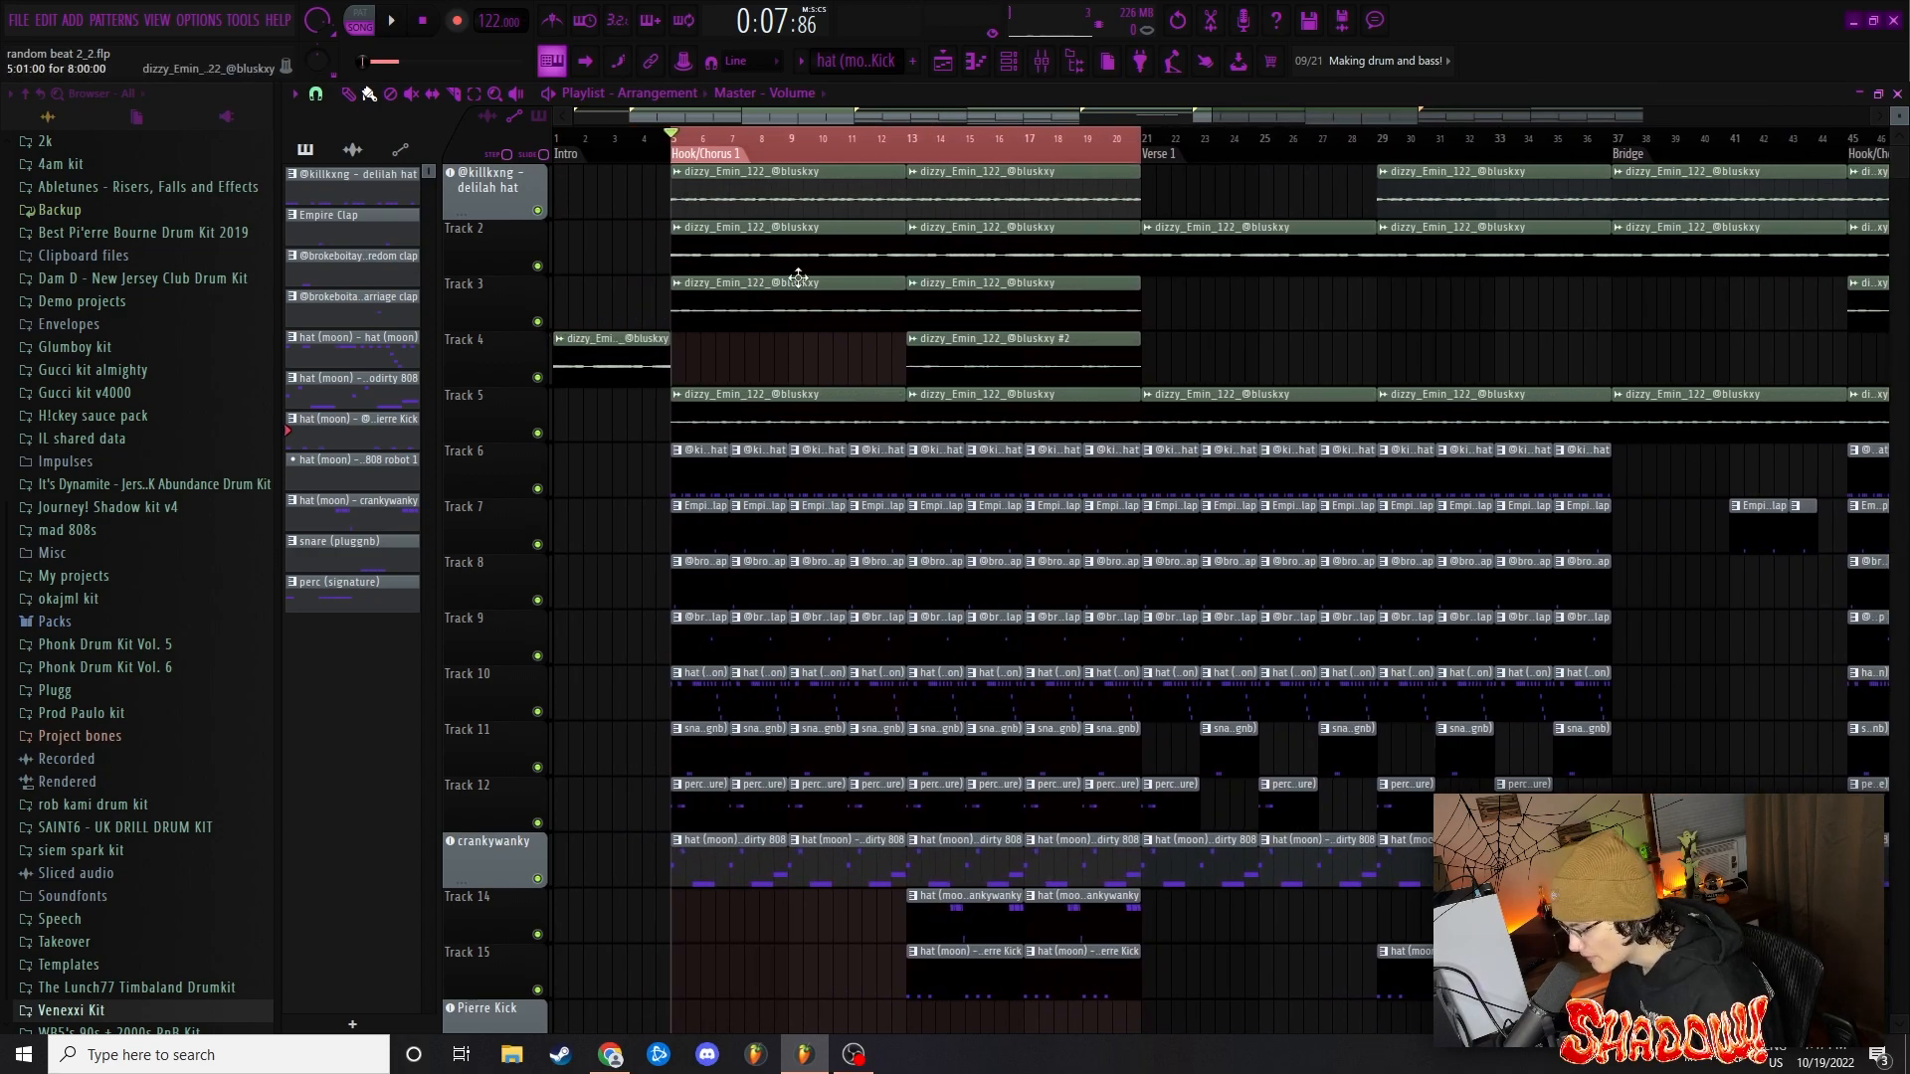
drag(1140, 142, 906, 189)
drag(673, 142, 682, 186)
click(759, 362)
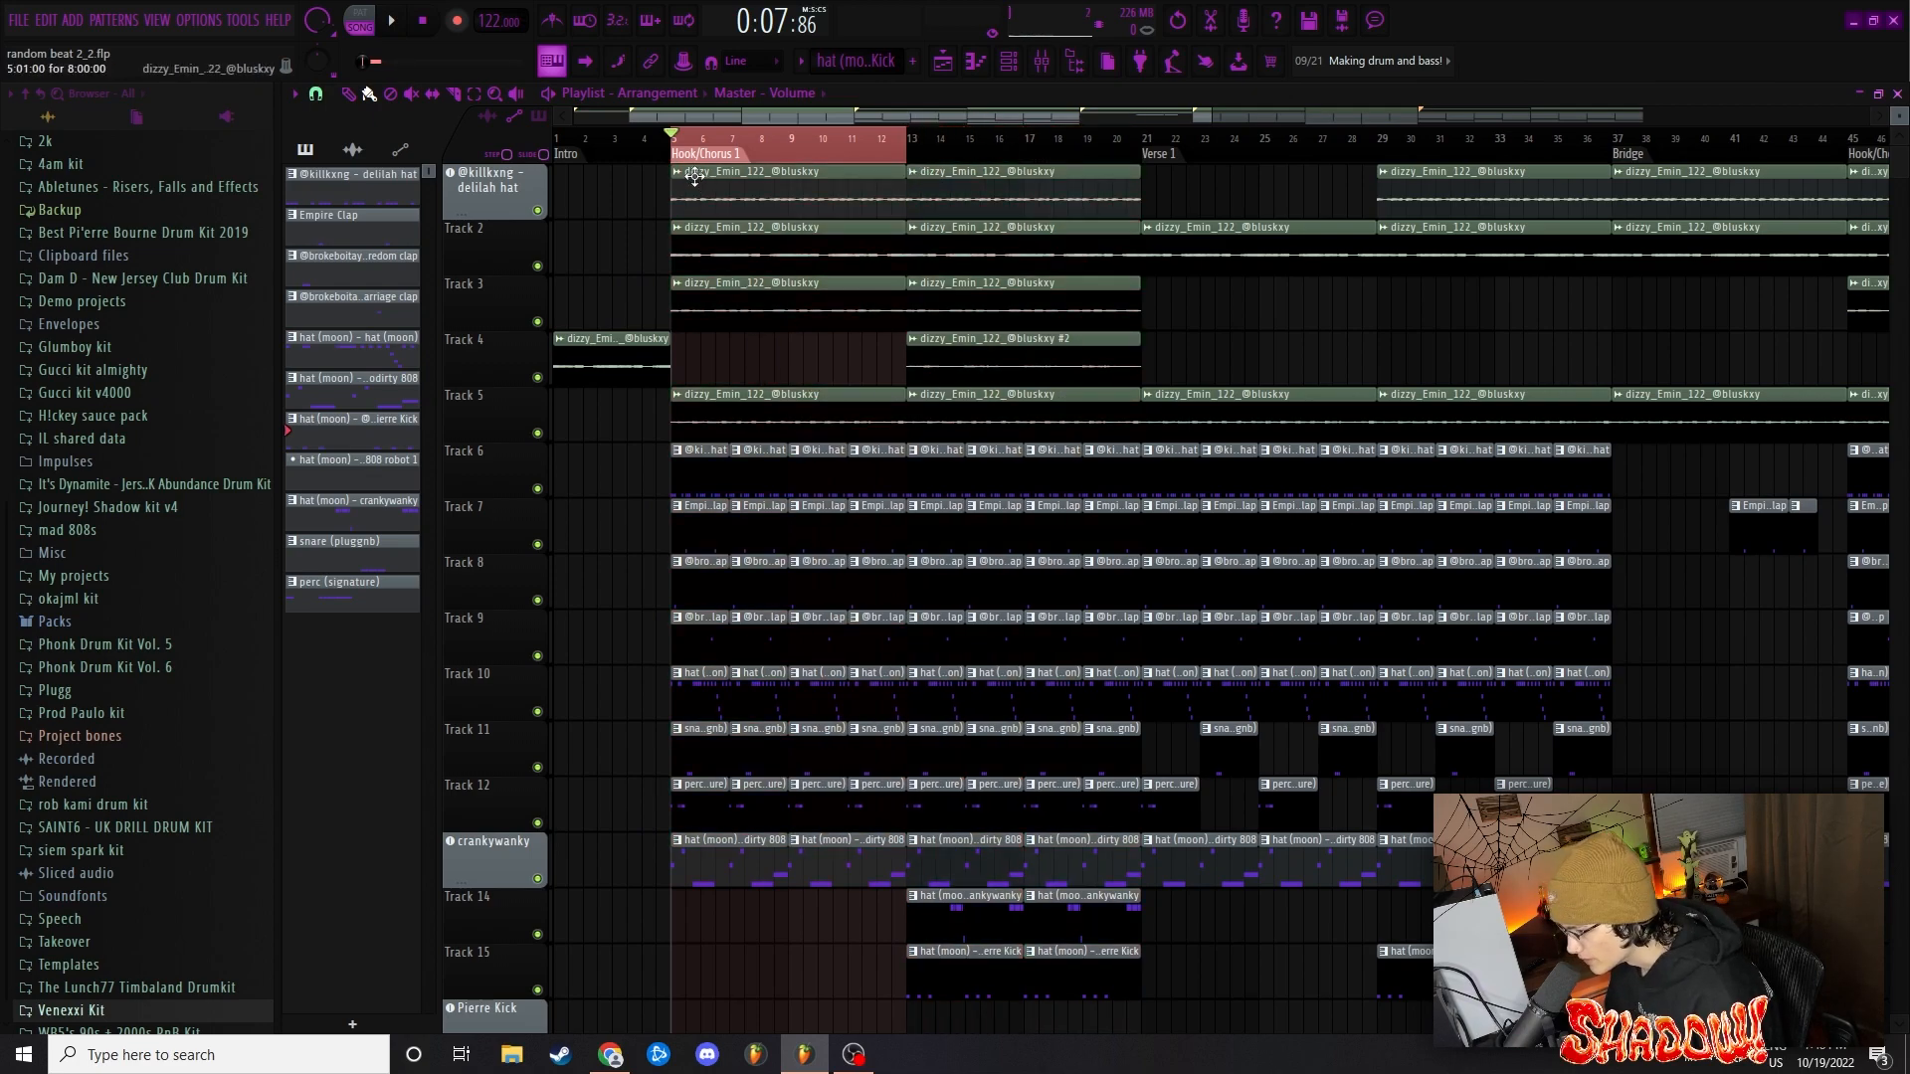
drag(909, 141, 1144, 182)
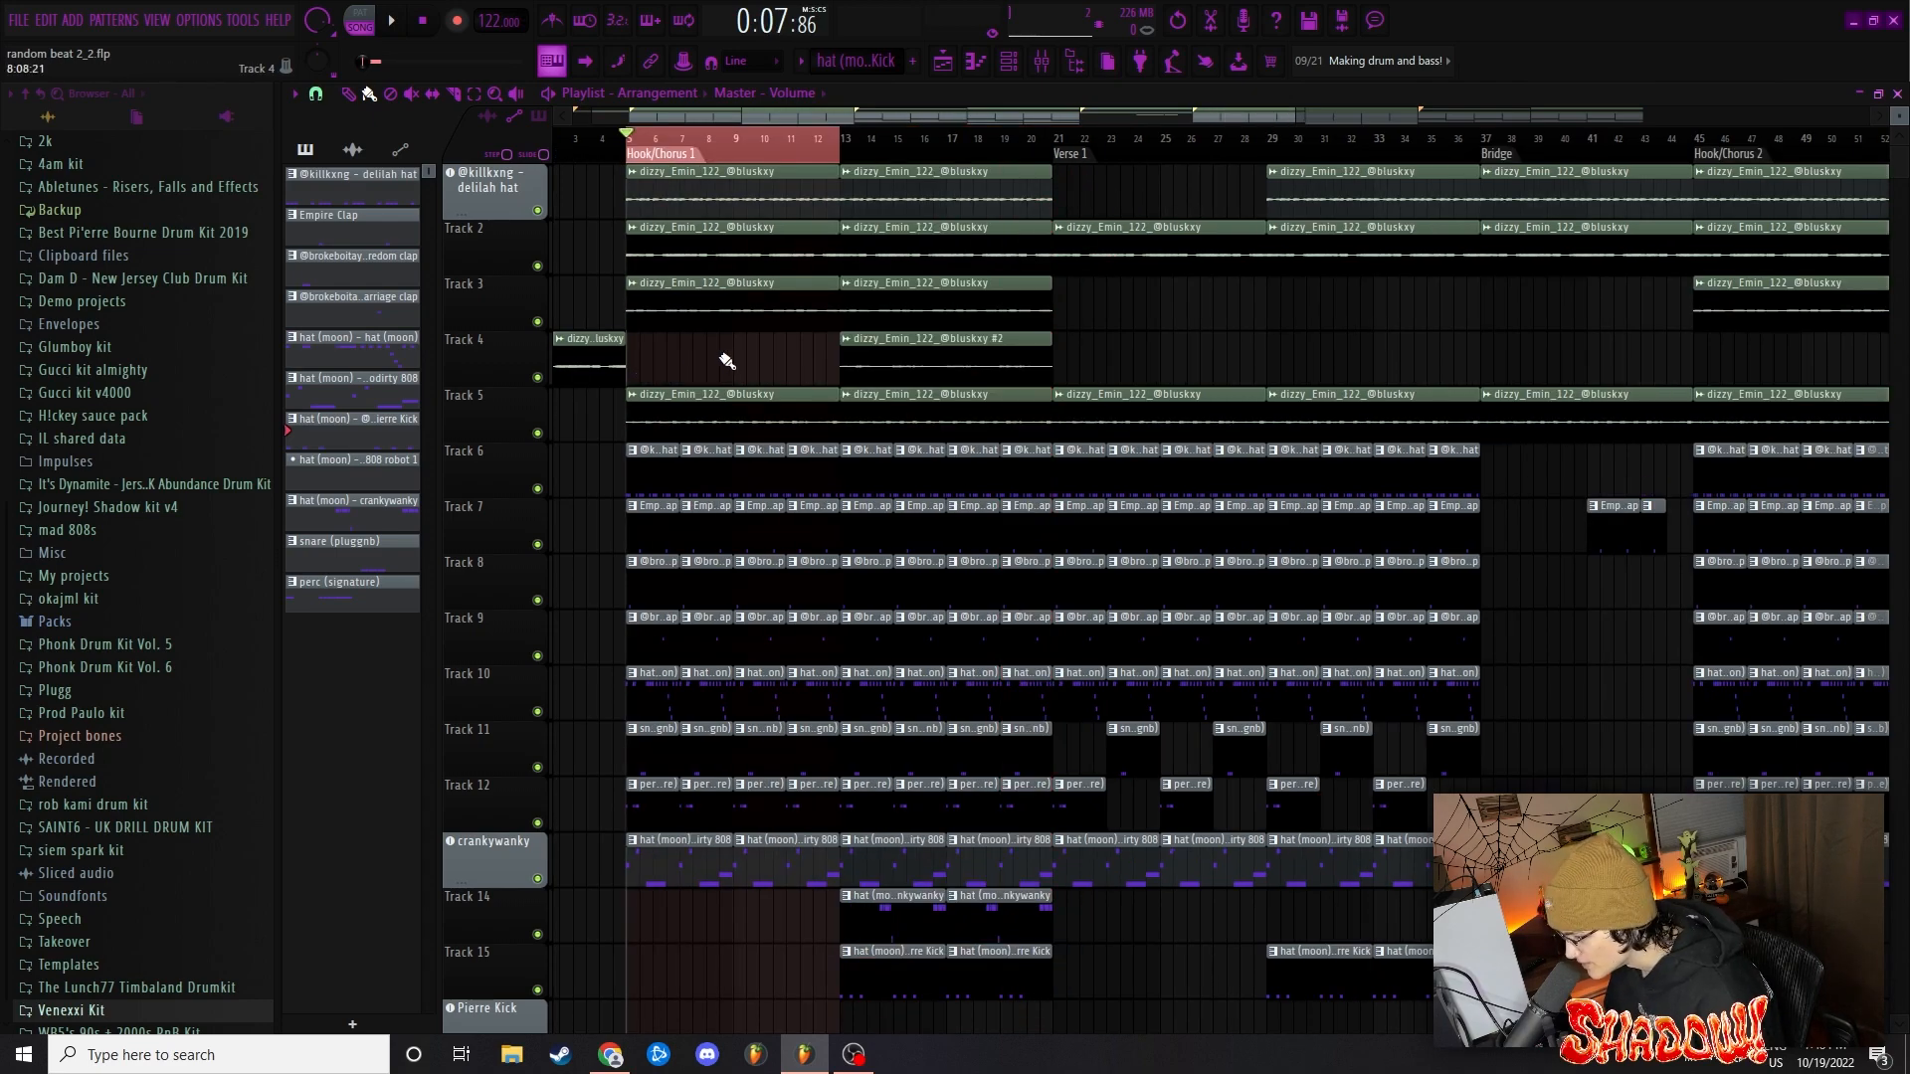
Select the #2 melody clip on Track 4 in the second half of Hook/Chorus 1
drag(1131, 363, 784, 362)
scroll(789, 348, down, 2)
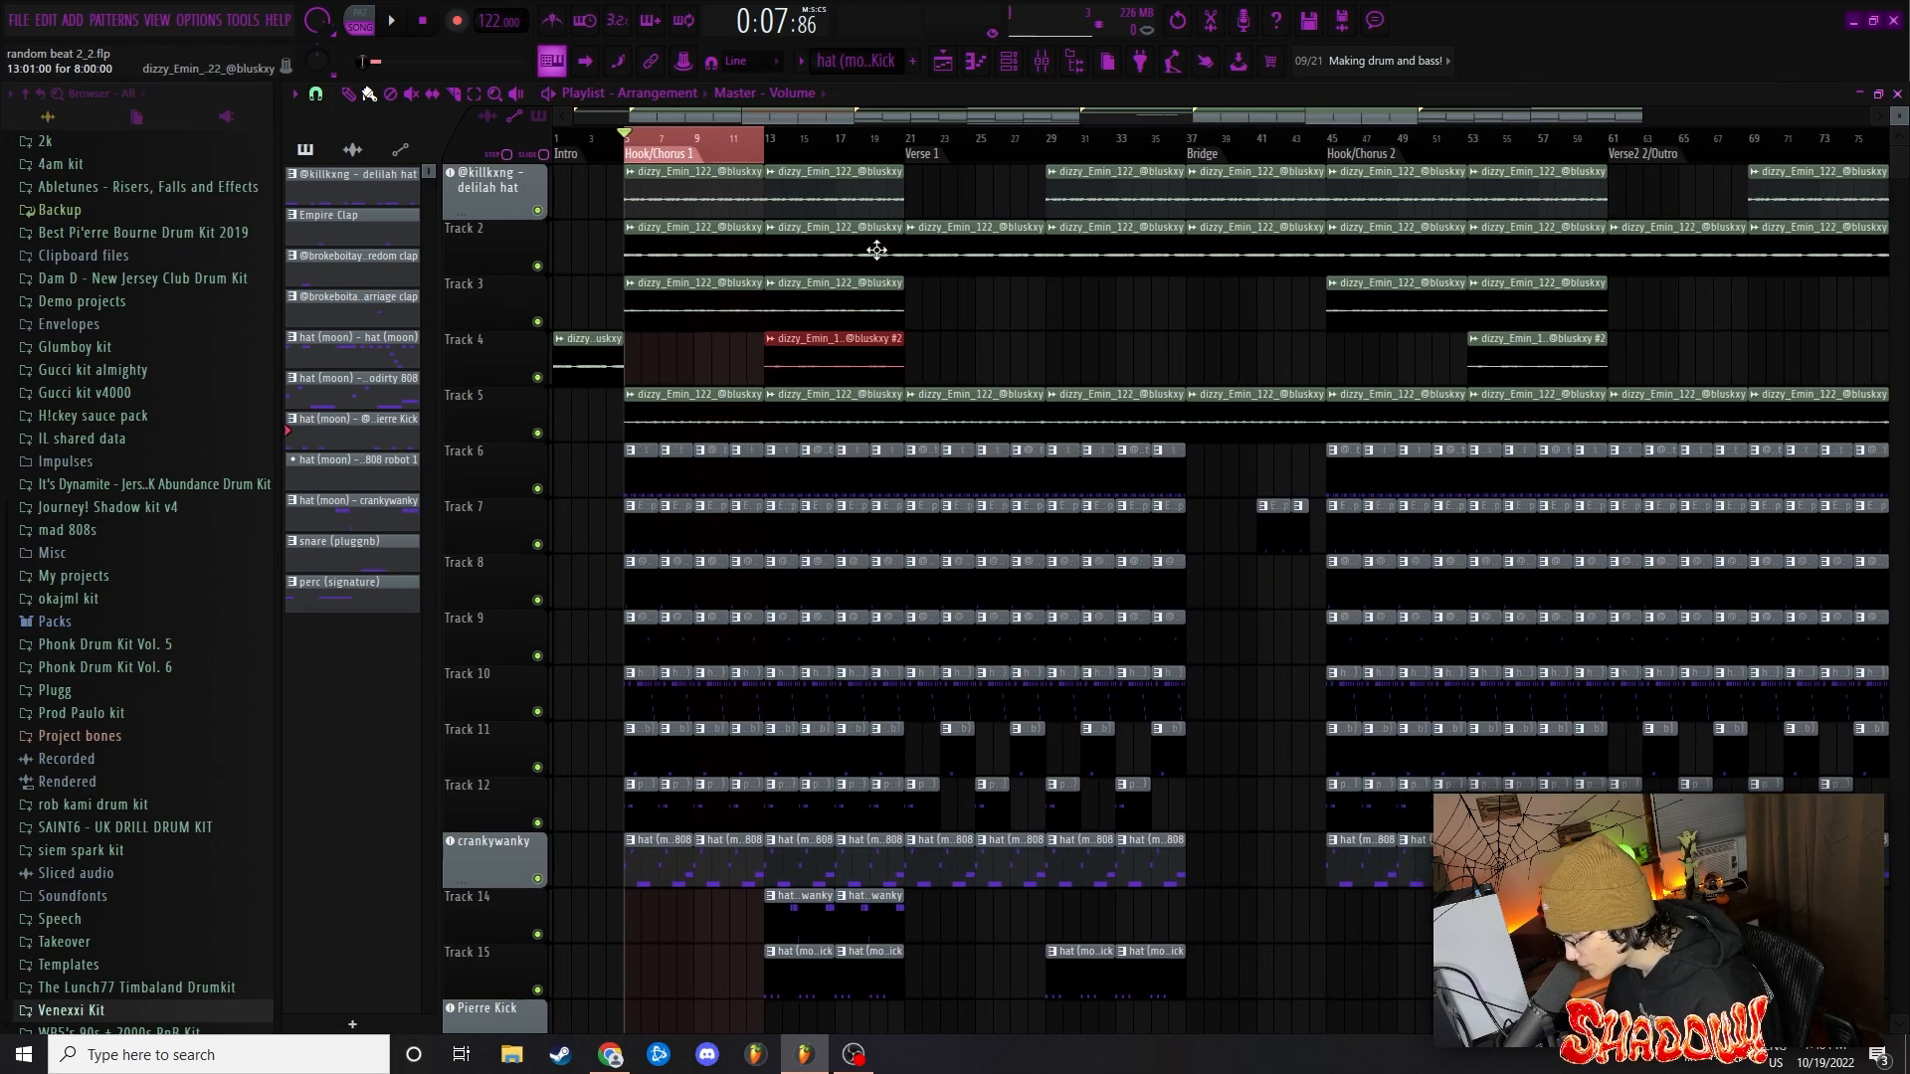
scroll(786, 359, up, 2)
scroll(796, 696, down, 3)
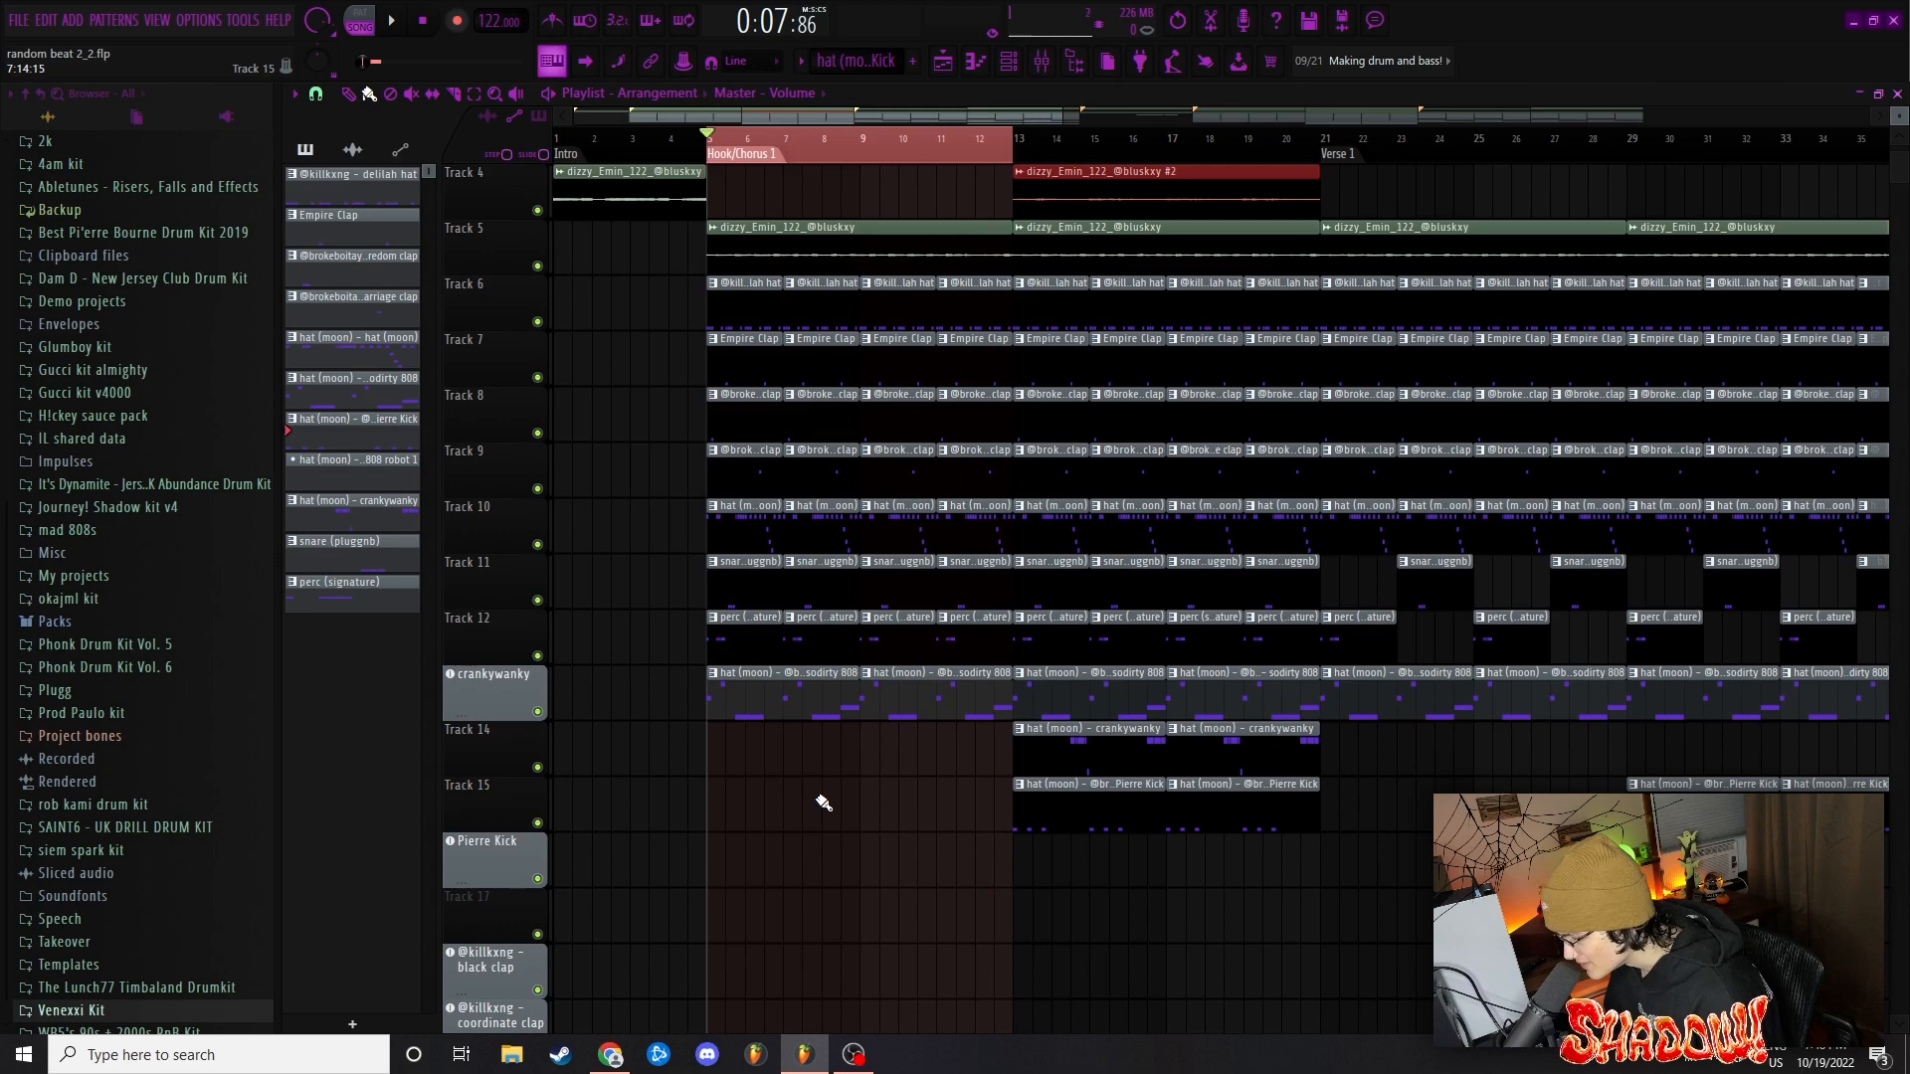
Set the time selection to the second half of Hook/Chorus 1, bars 13 to 20
scroll(796, 801, up, 2)
scroll(750, 794, down, 2)
scroll(731, 696, down, 3)
drag(600, 257, 836, 724)
scroll(776, 646, up, 4)
drag(824, 140, 999, 141)
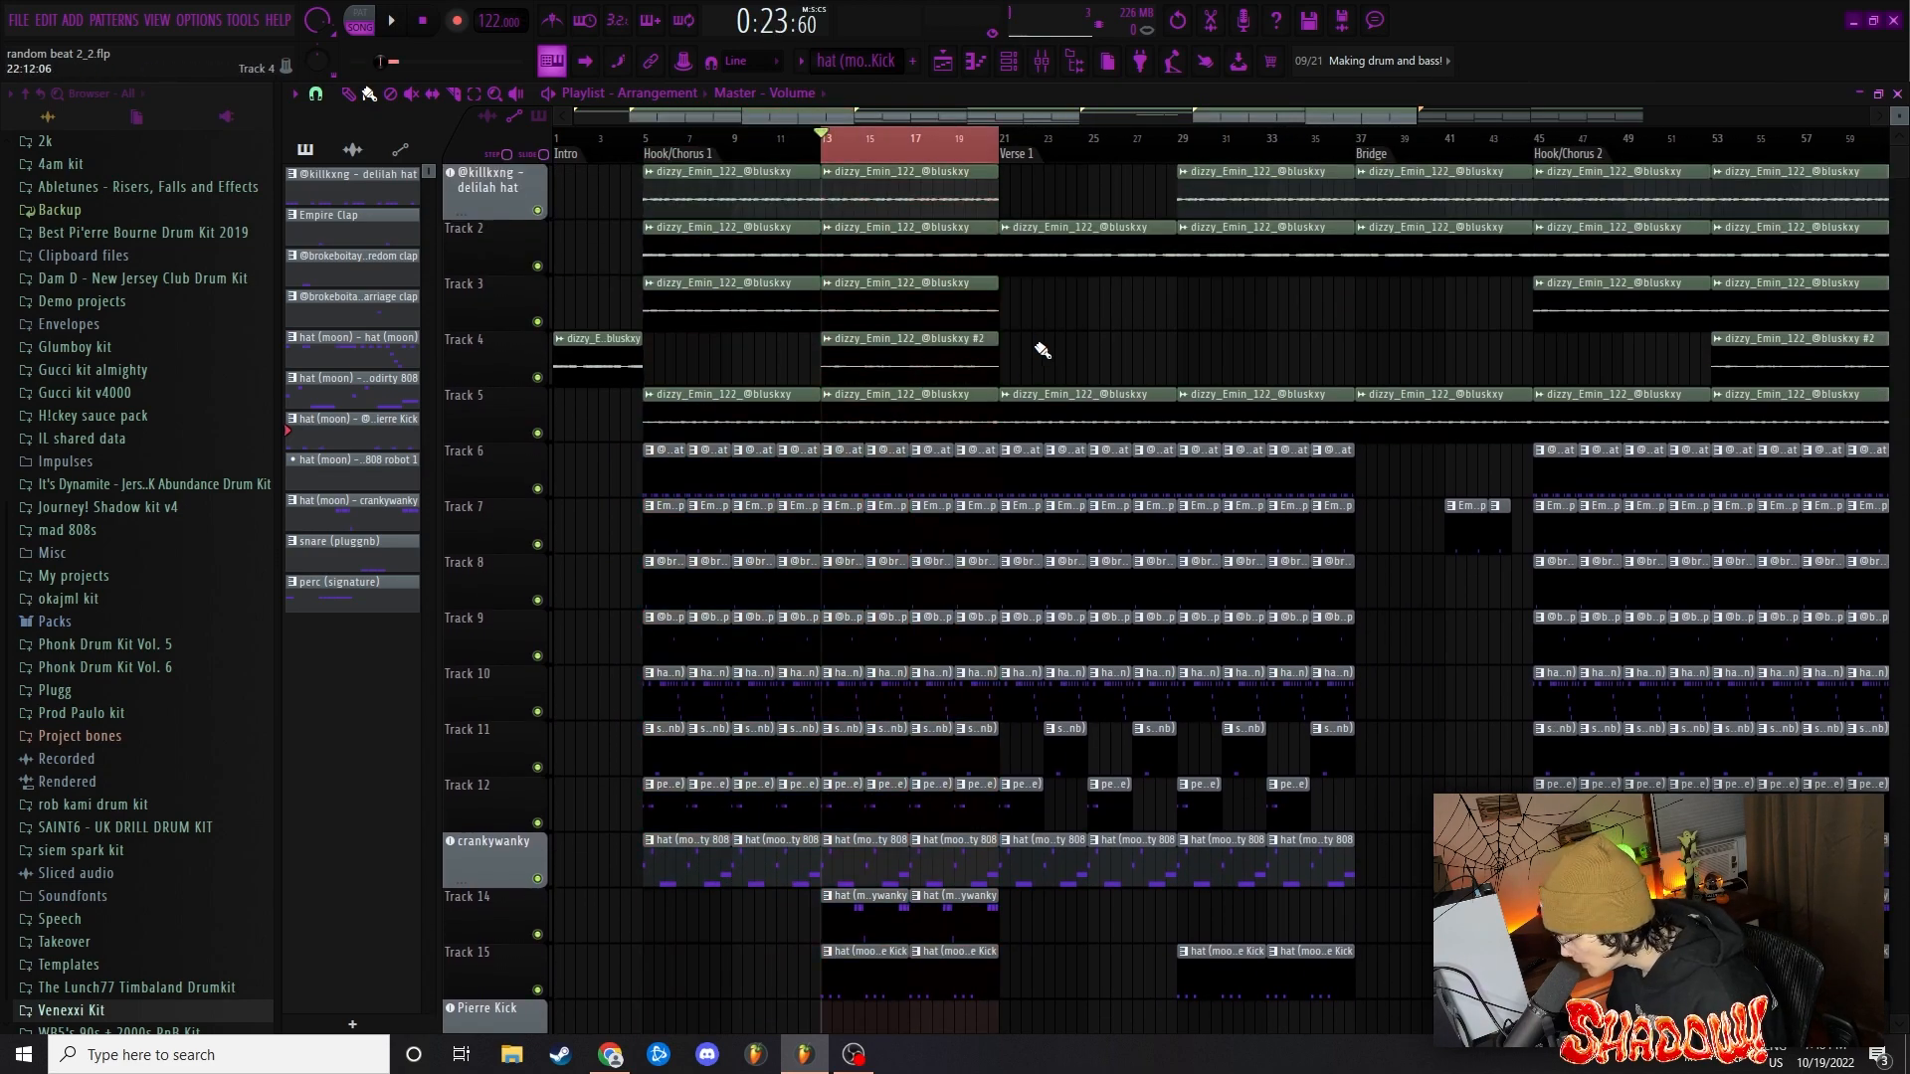
Select the two crankywanky pattern clips on Track 14 in bars 13 to 20
scroll(955, 596, down, 4)
scroll(877, 841, up, 2)
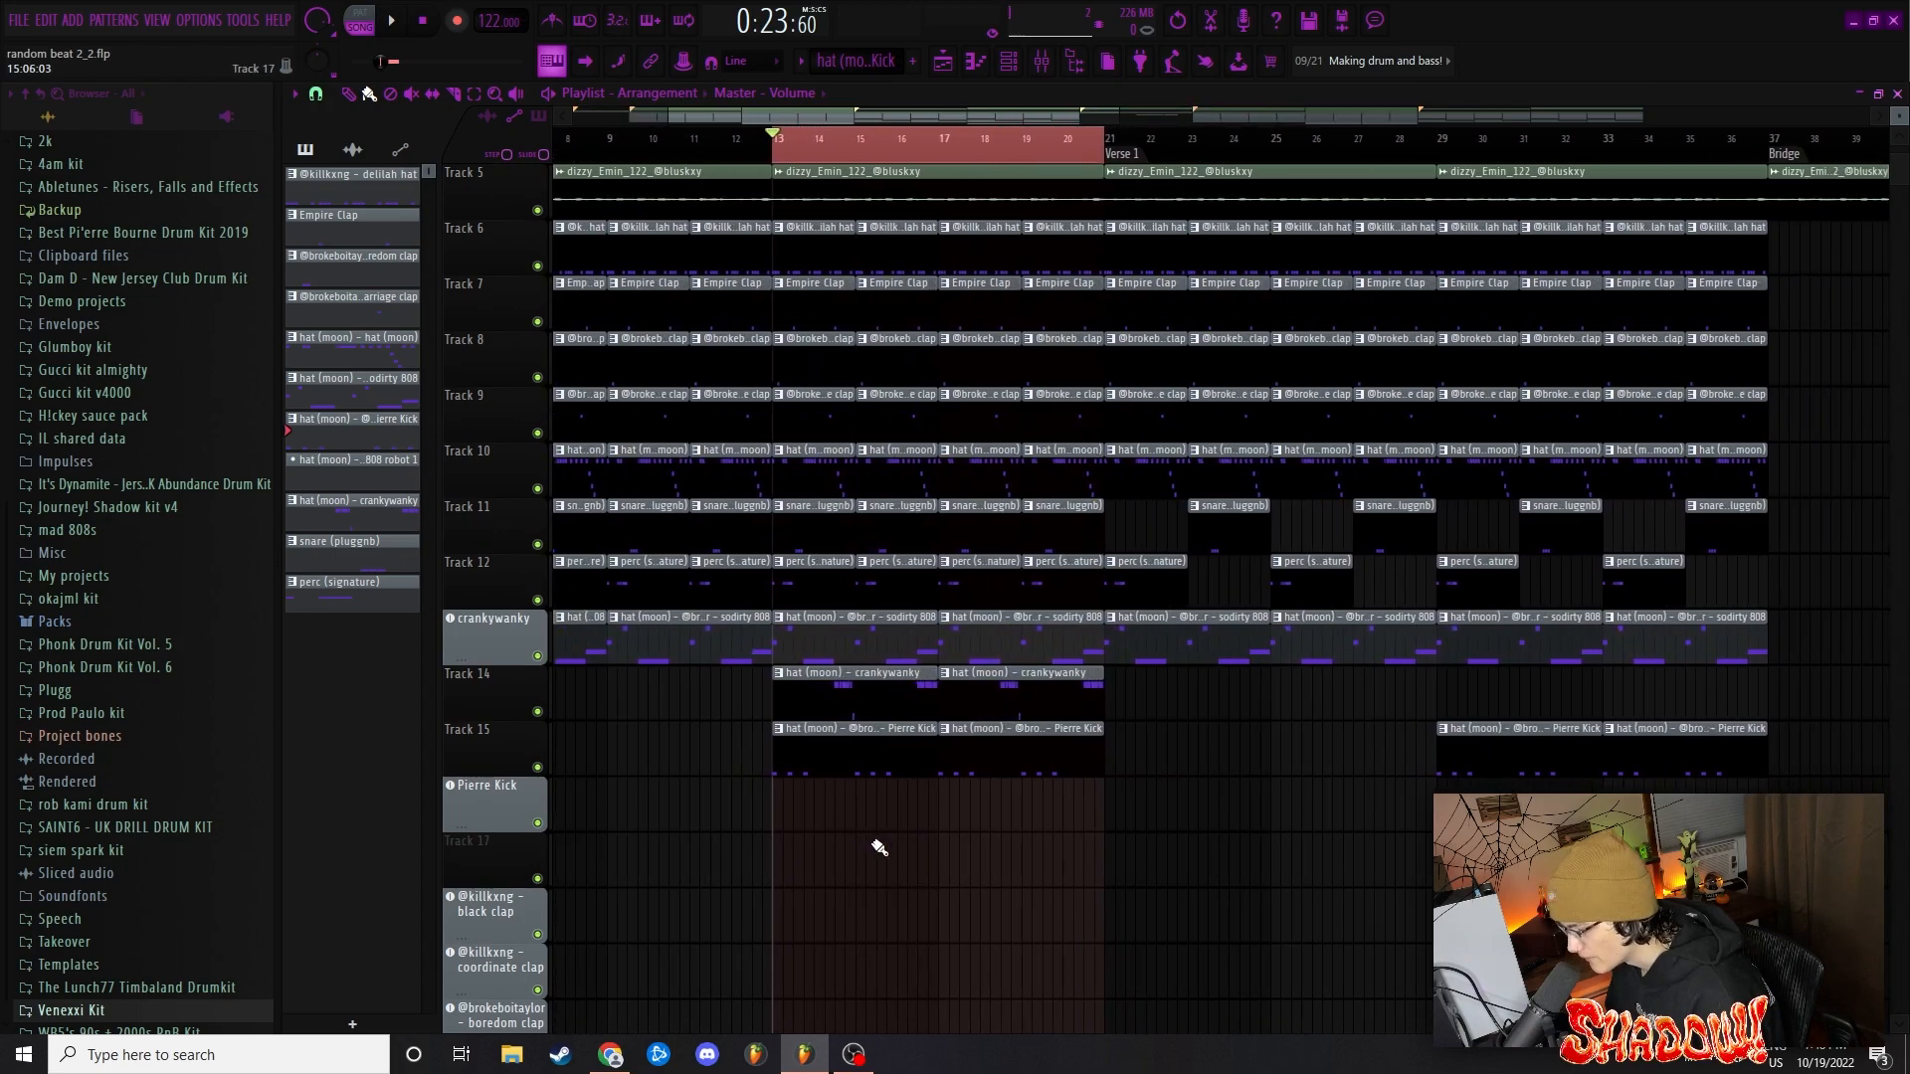
scroll(879, 847, down, 2)
scroll(885, 726, up, 4)
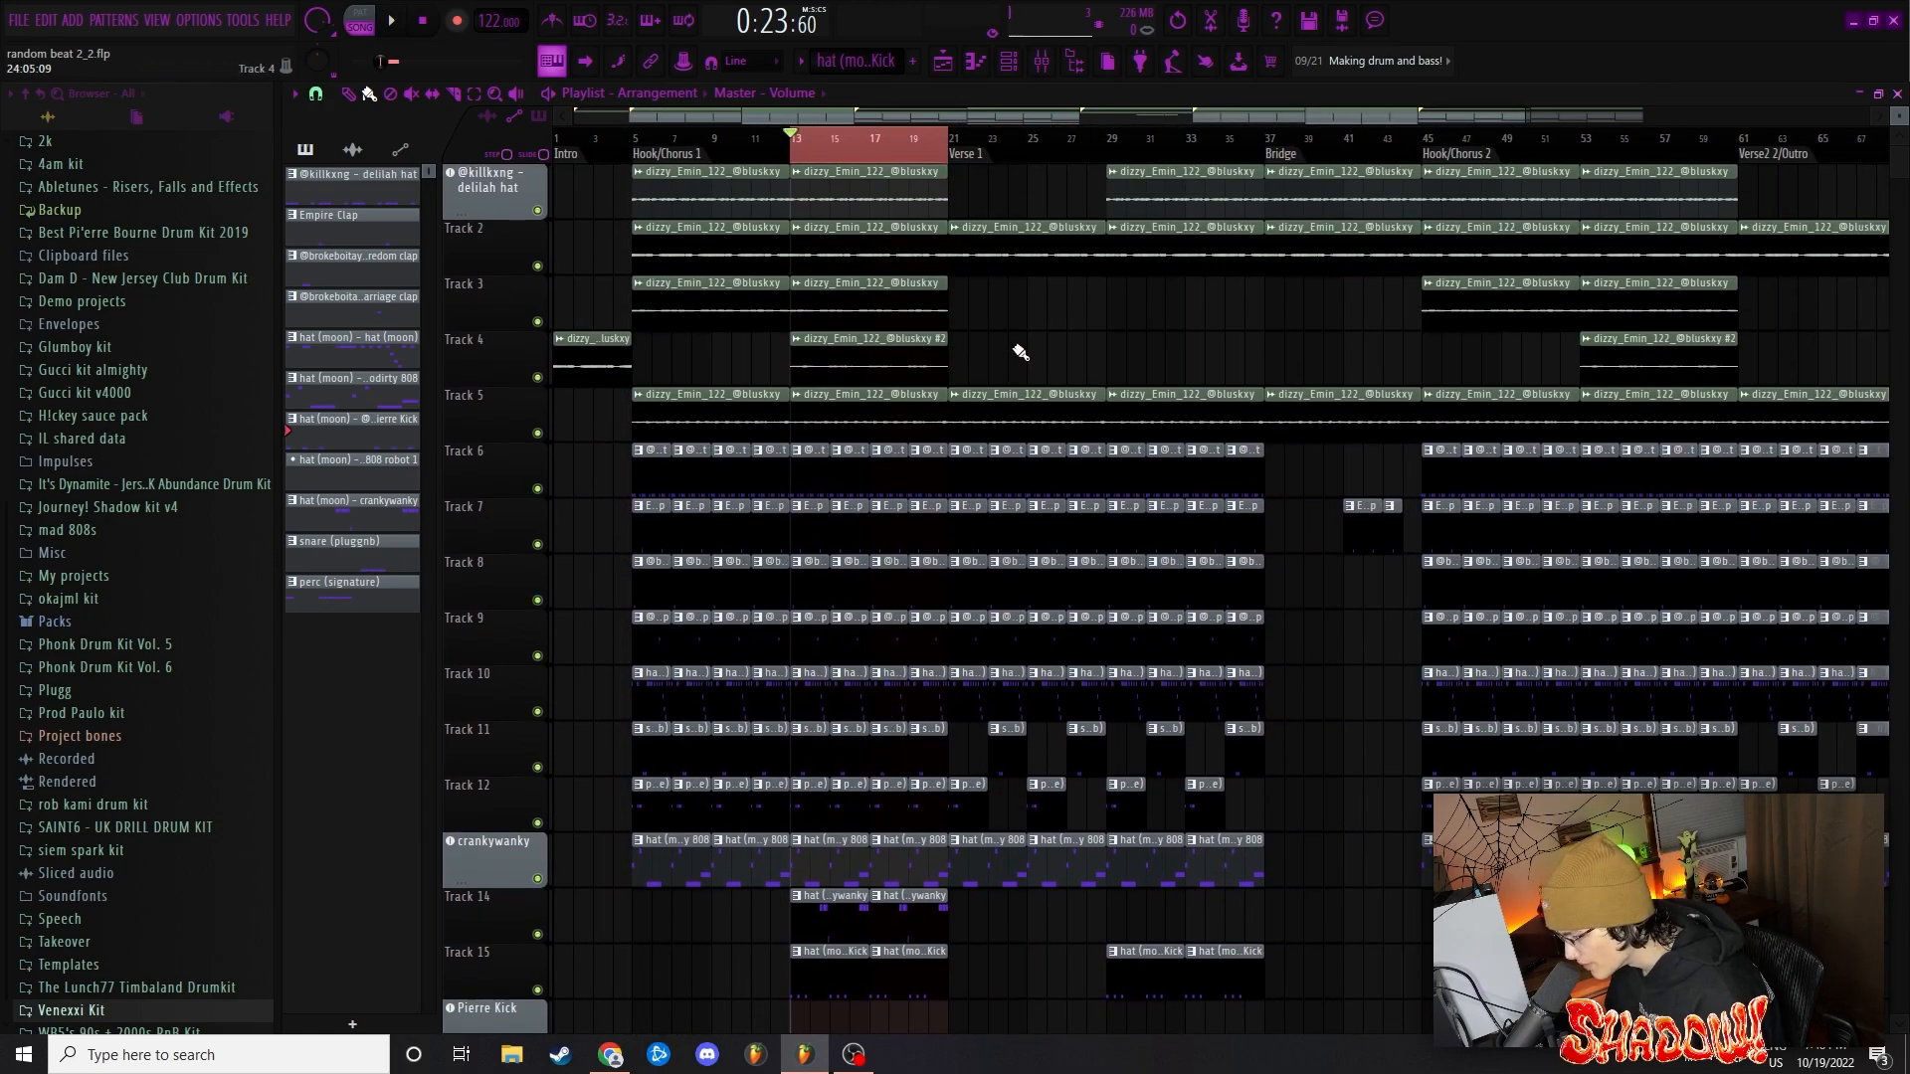
drag(993, 358, 771, 371)
scroll(845, 693, down, 6)
scroll(799, 737, up, 4)
drag(1562, 588, 768, 584)
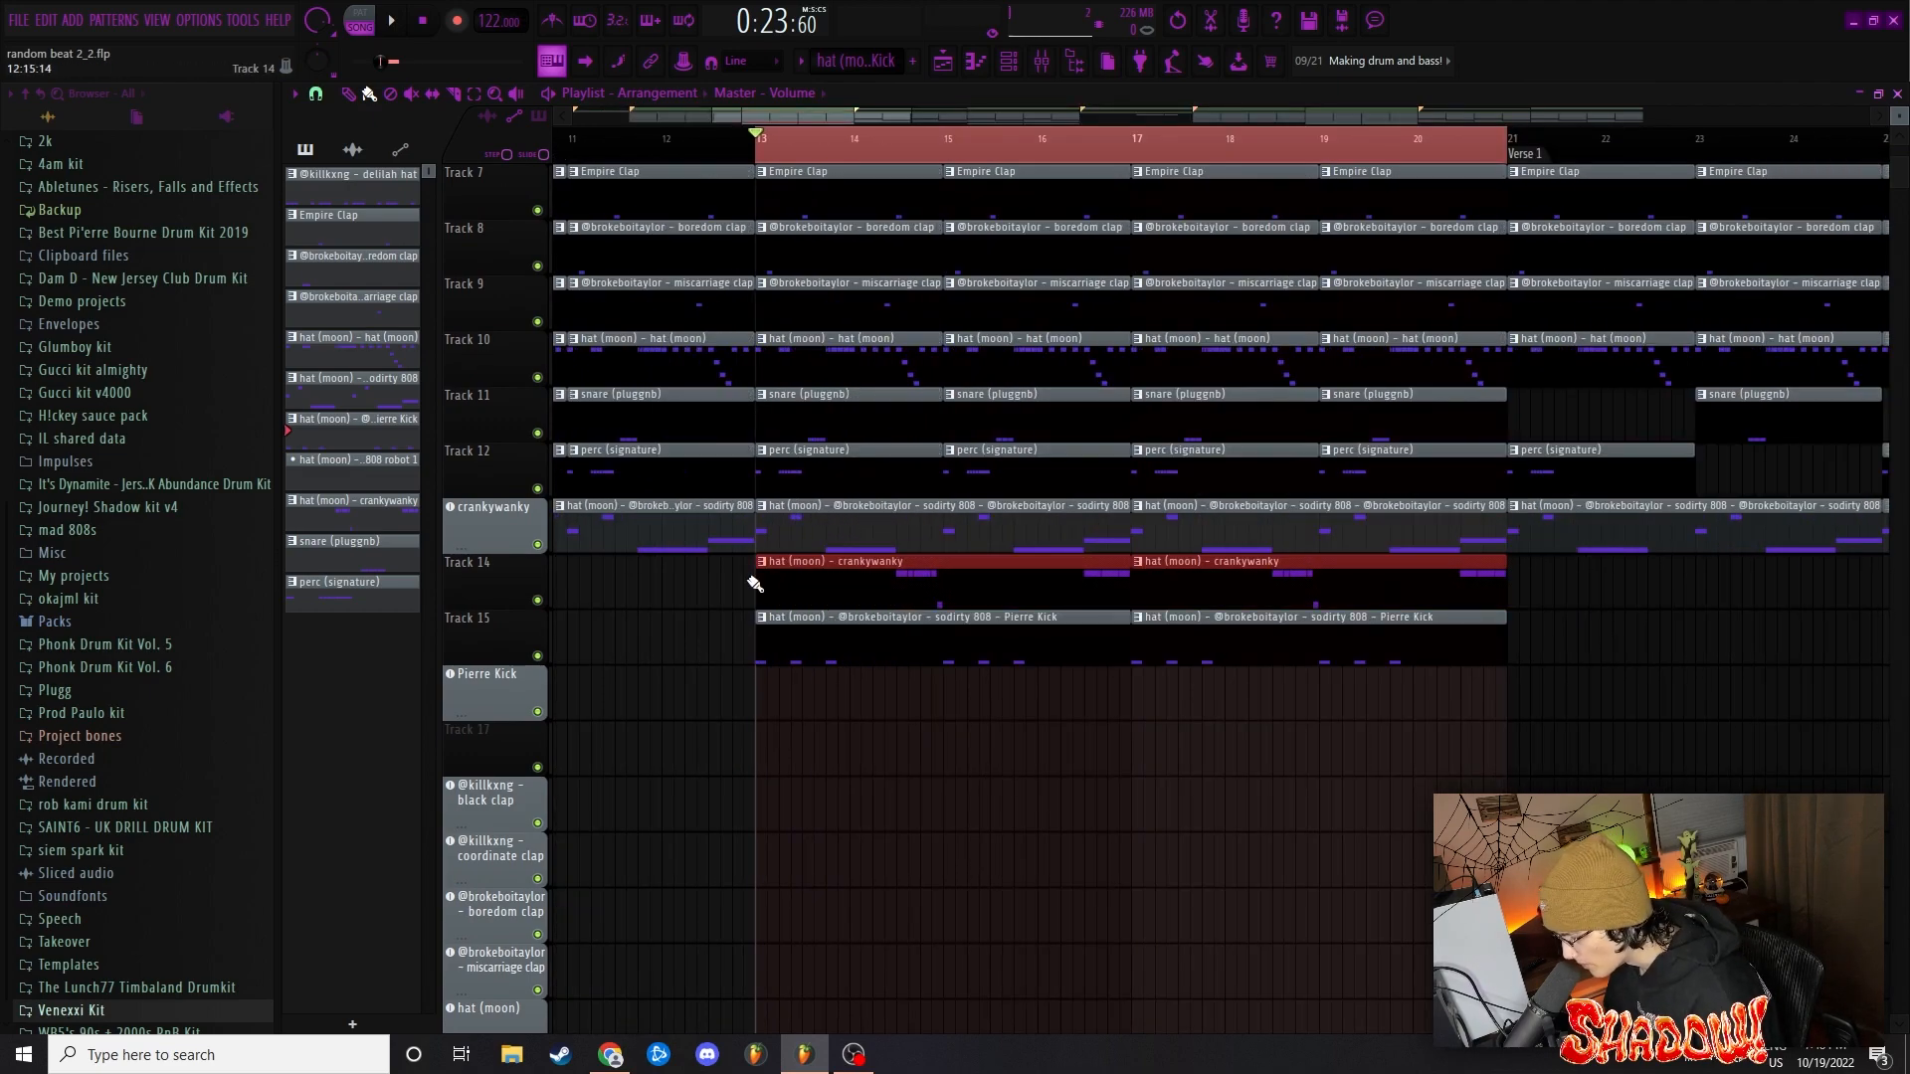
Select the two Pierre Kick pattern clips on Track 15 in bars 13 to 20
drag(786, 652, 1600, 678)
scroll(989, 776, down, 5)
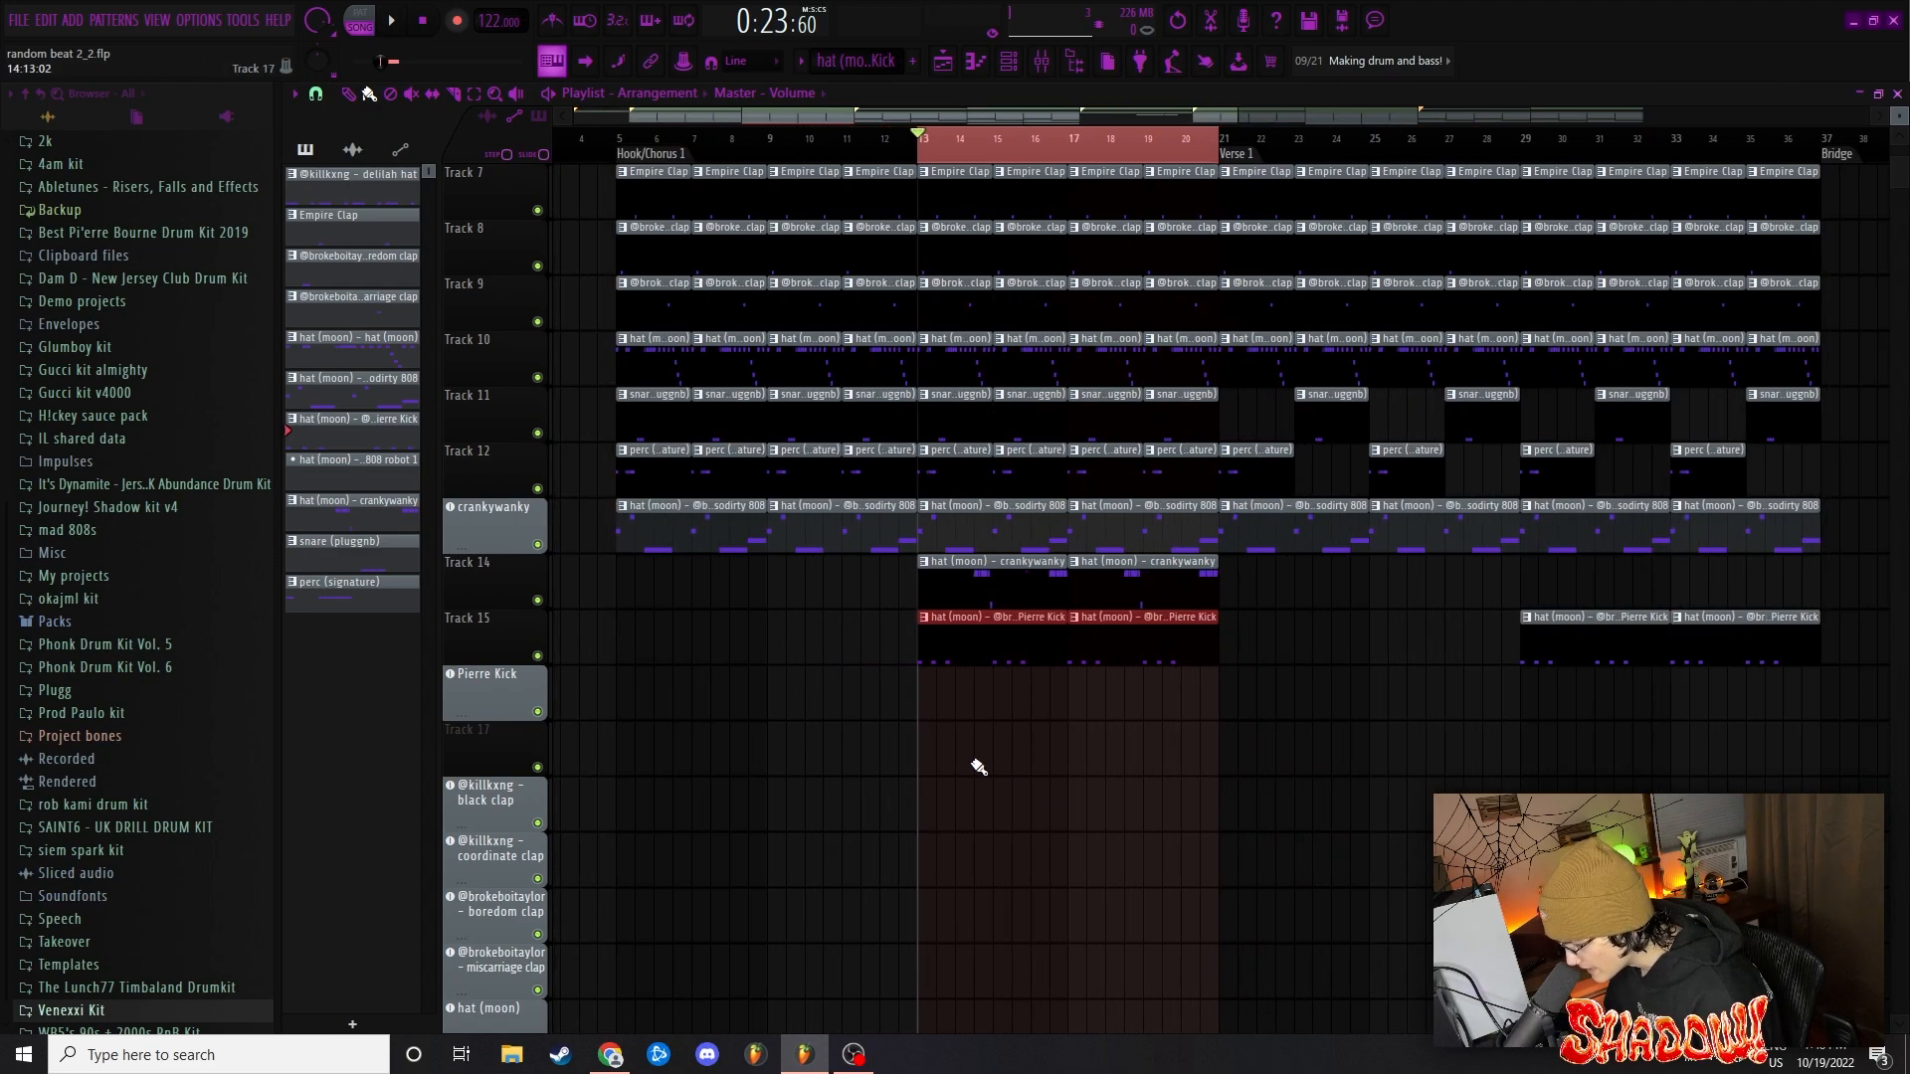
scroll(980, 553, up, 3)
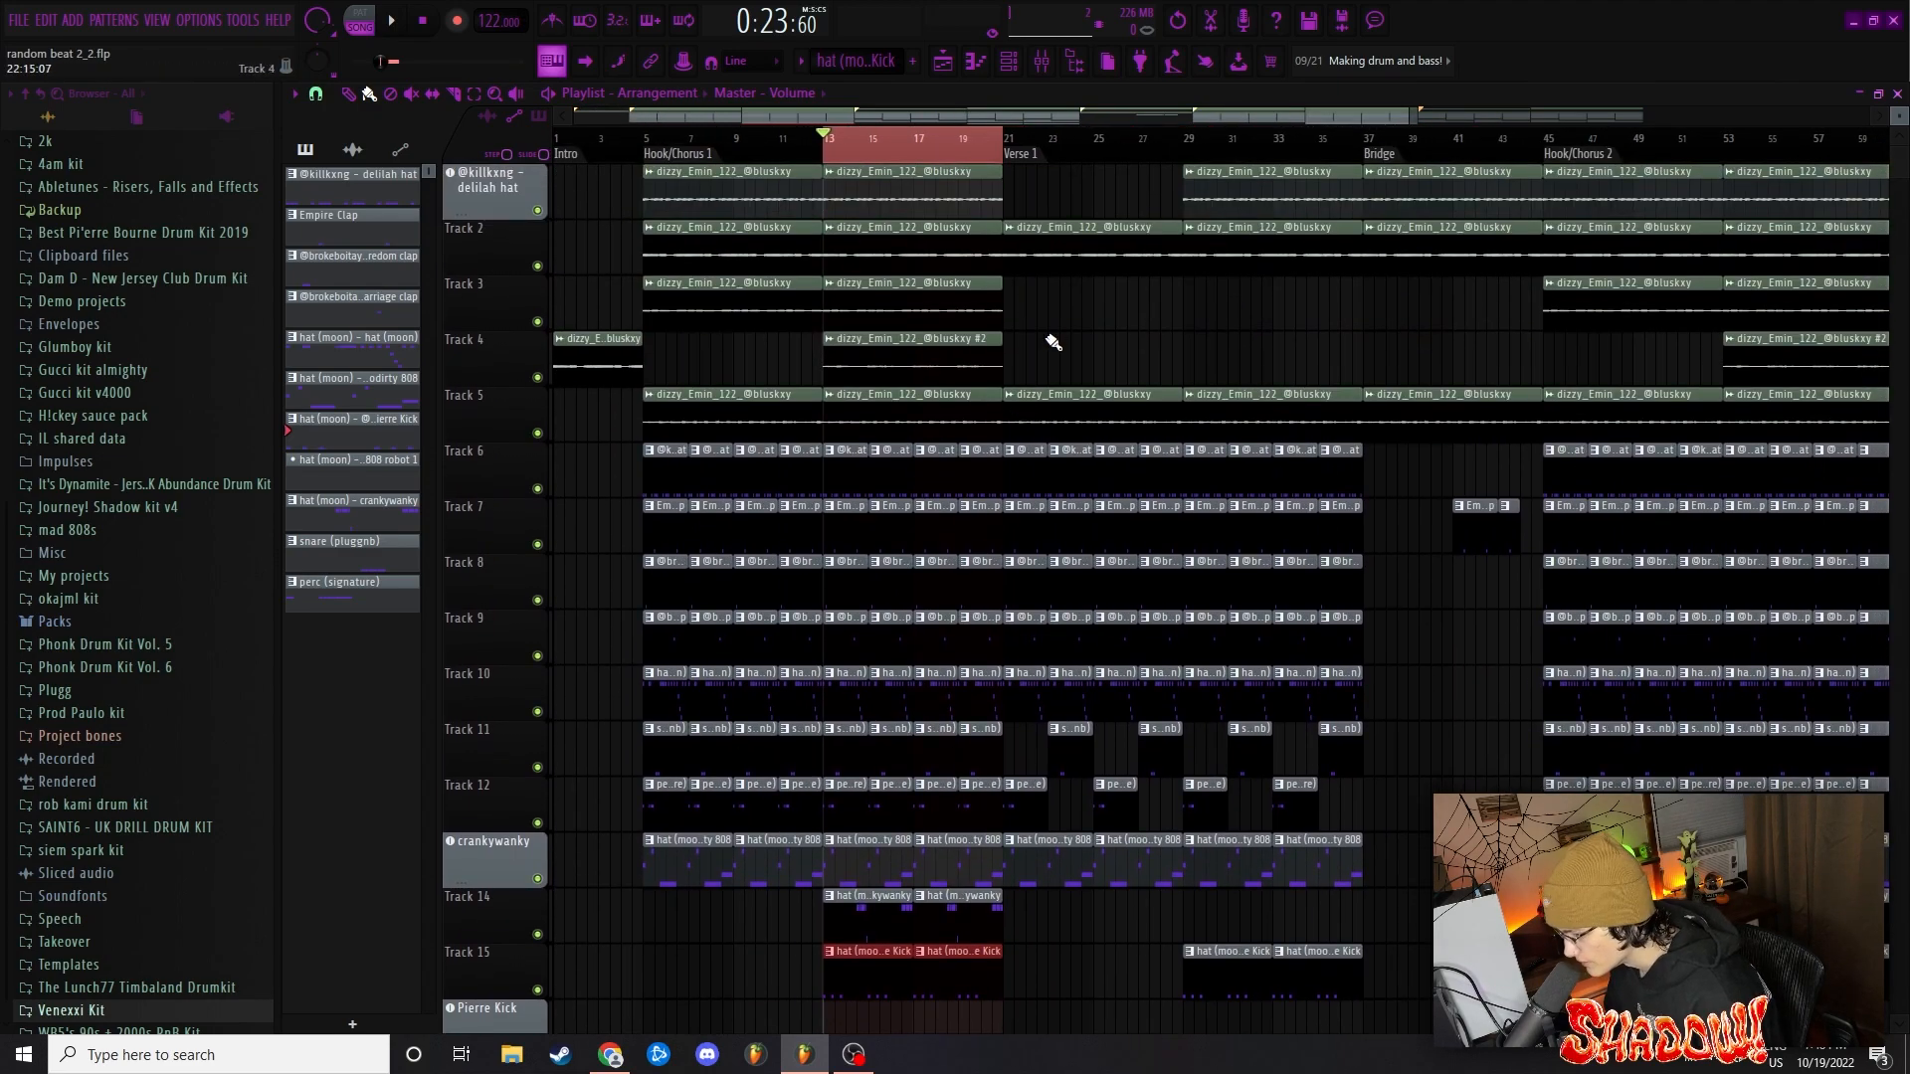
Set the time selection to the Verse 1 section, bars 21 to 36, and review its clips against the Bridge
click(645, 139)
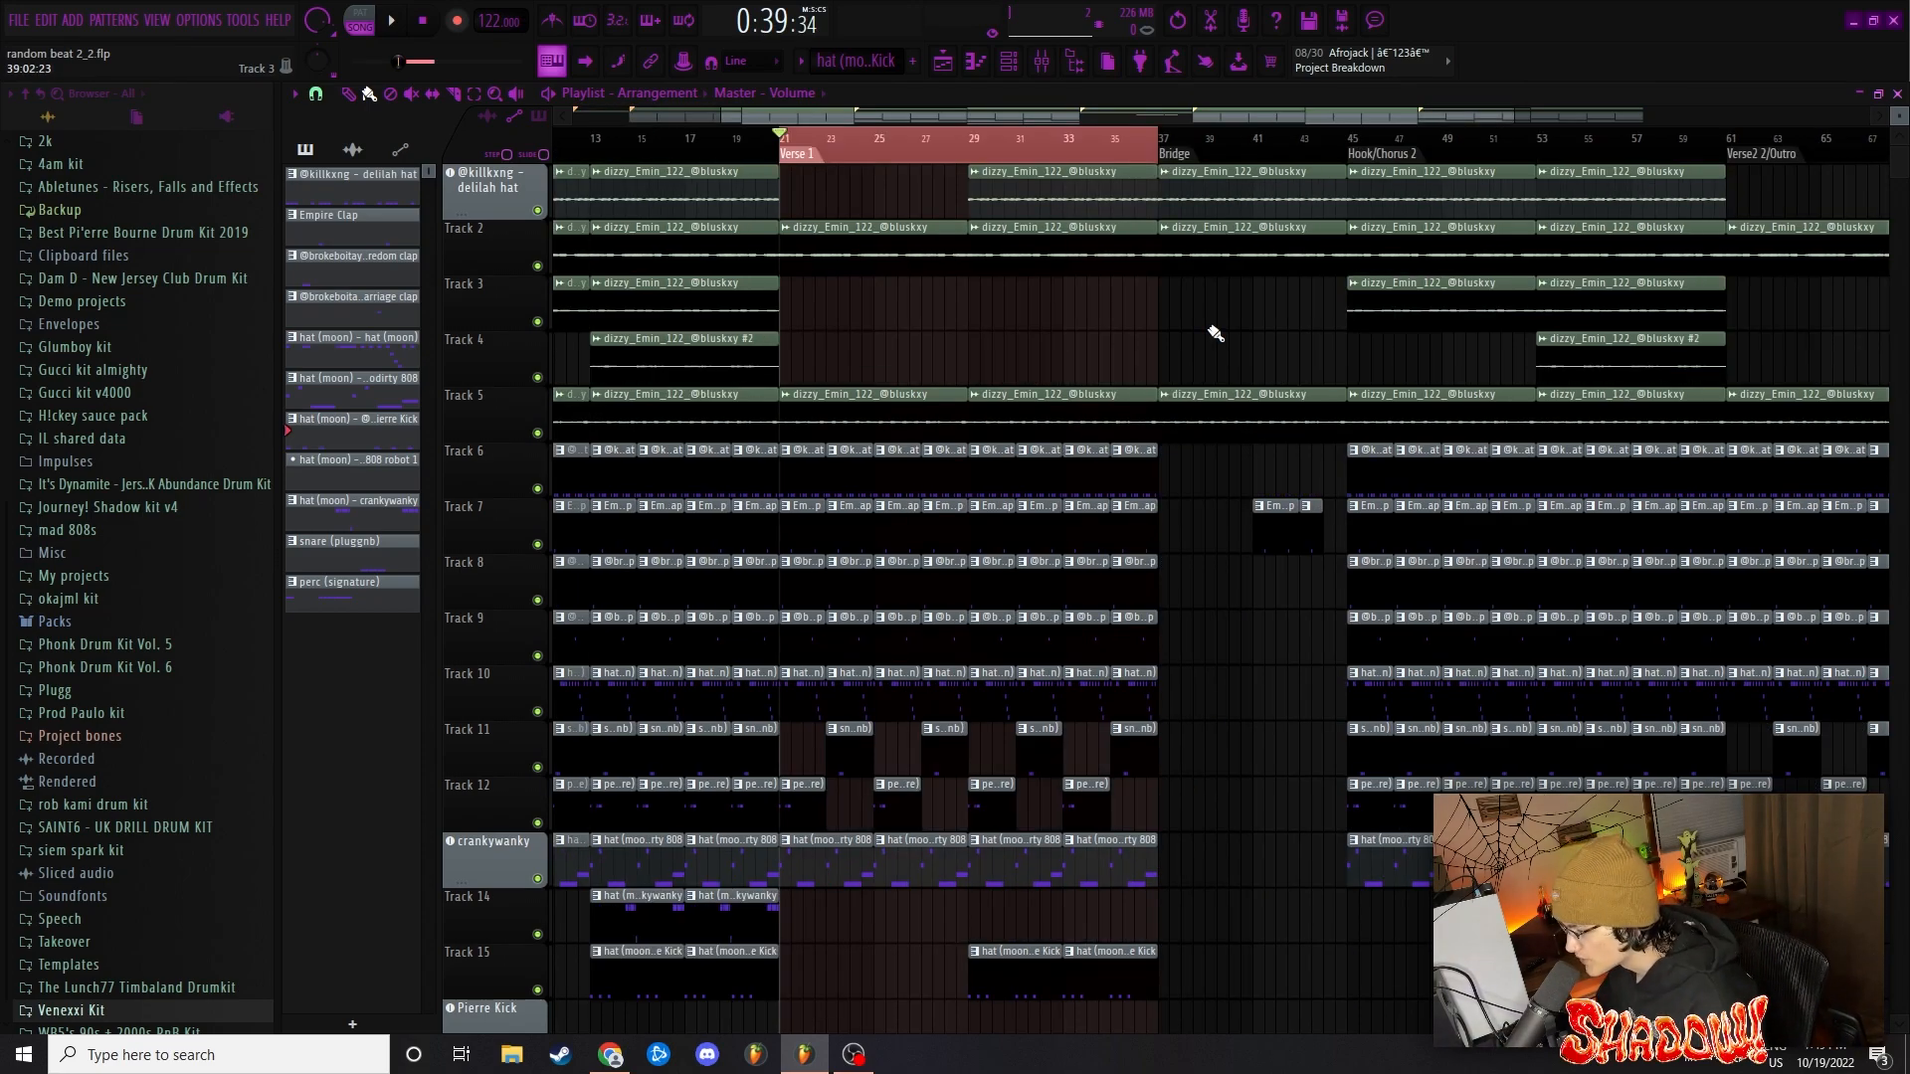
scroll(1216, 334, up, 3)
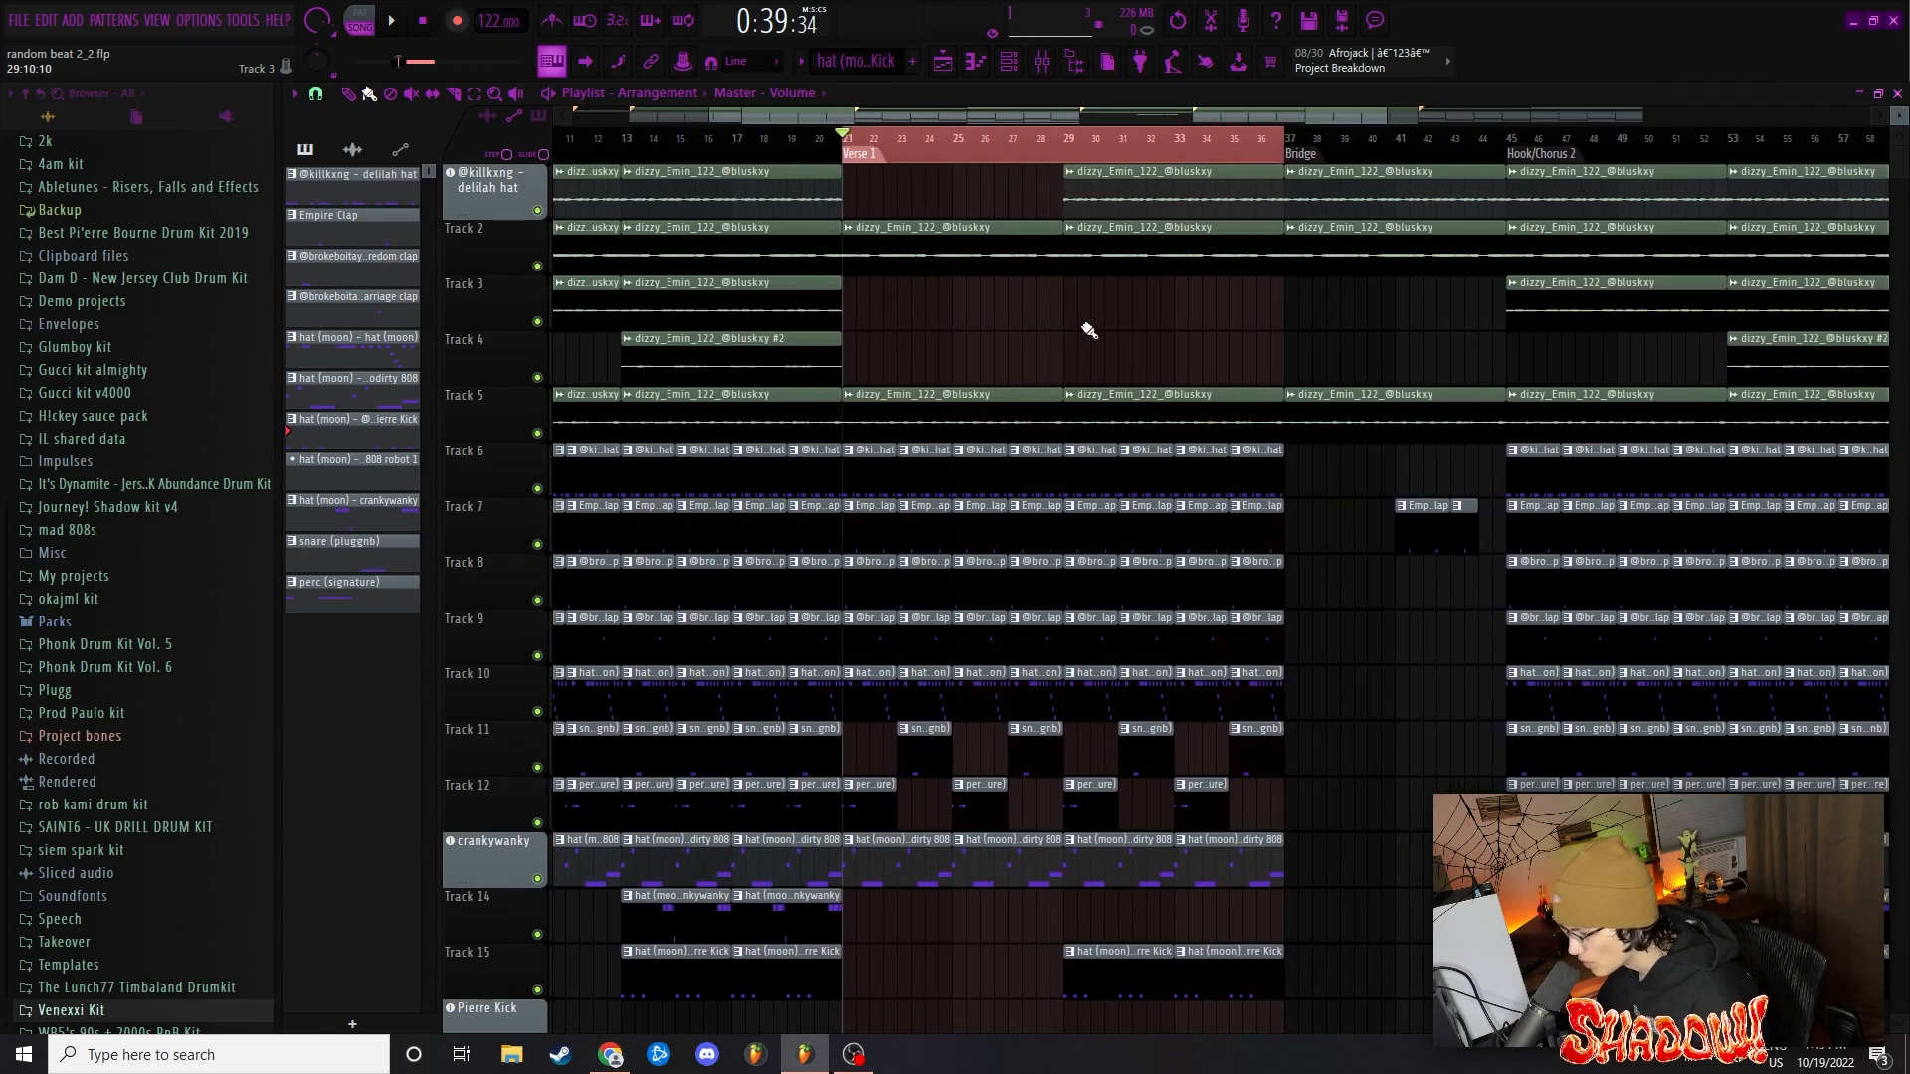
scroll(1293, 352, down, 4)
scroll(1279, 354, down, 2)
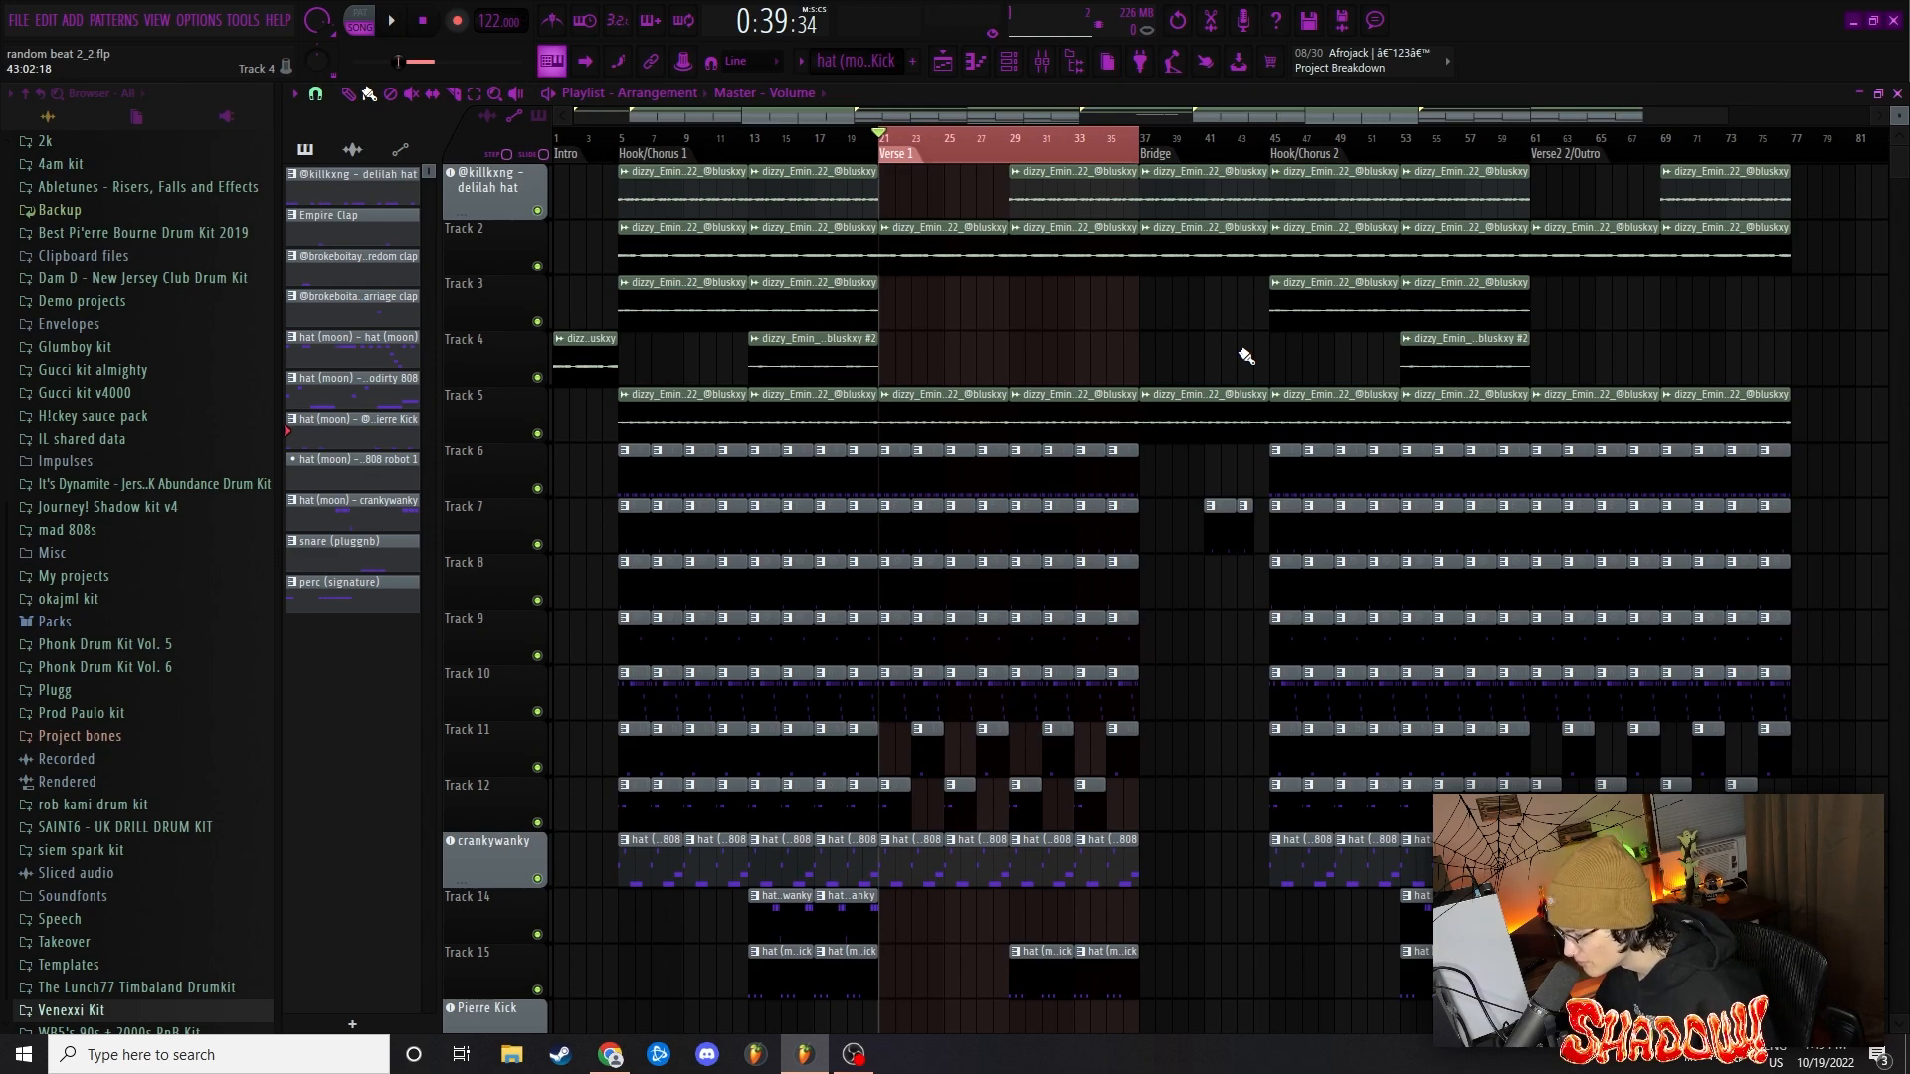
Highlight the dizzy_Emin_122 melody clips on the upper five tracks of Verse 1, bars 21 to 36, and clear the clip selection
scroll(1245, 356, up, 4)
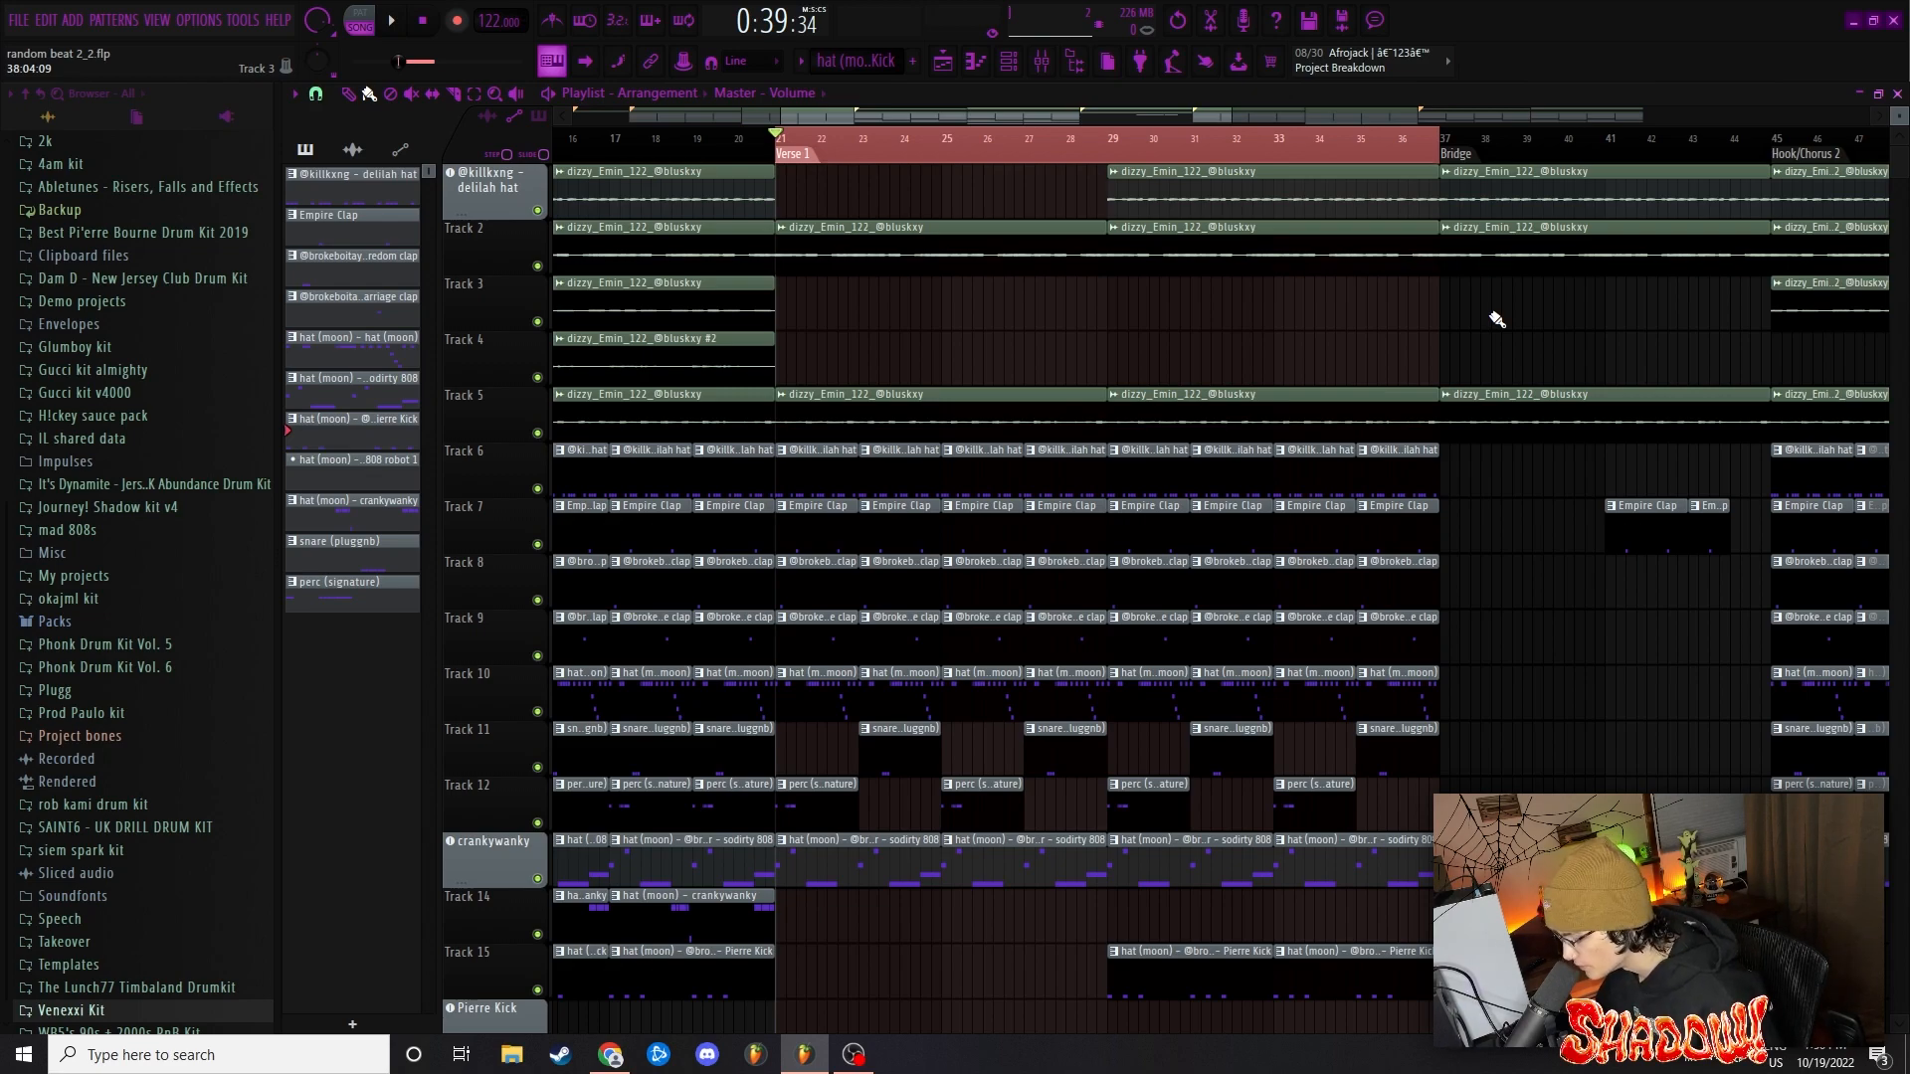
scroll(1081, 301, down, 3)
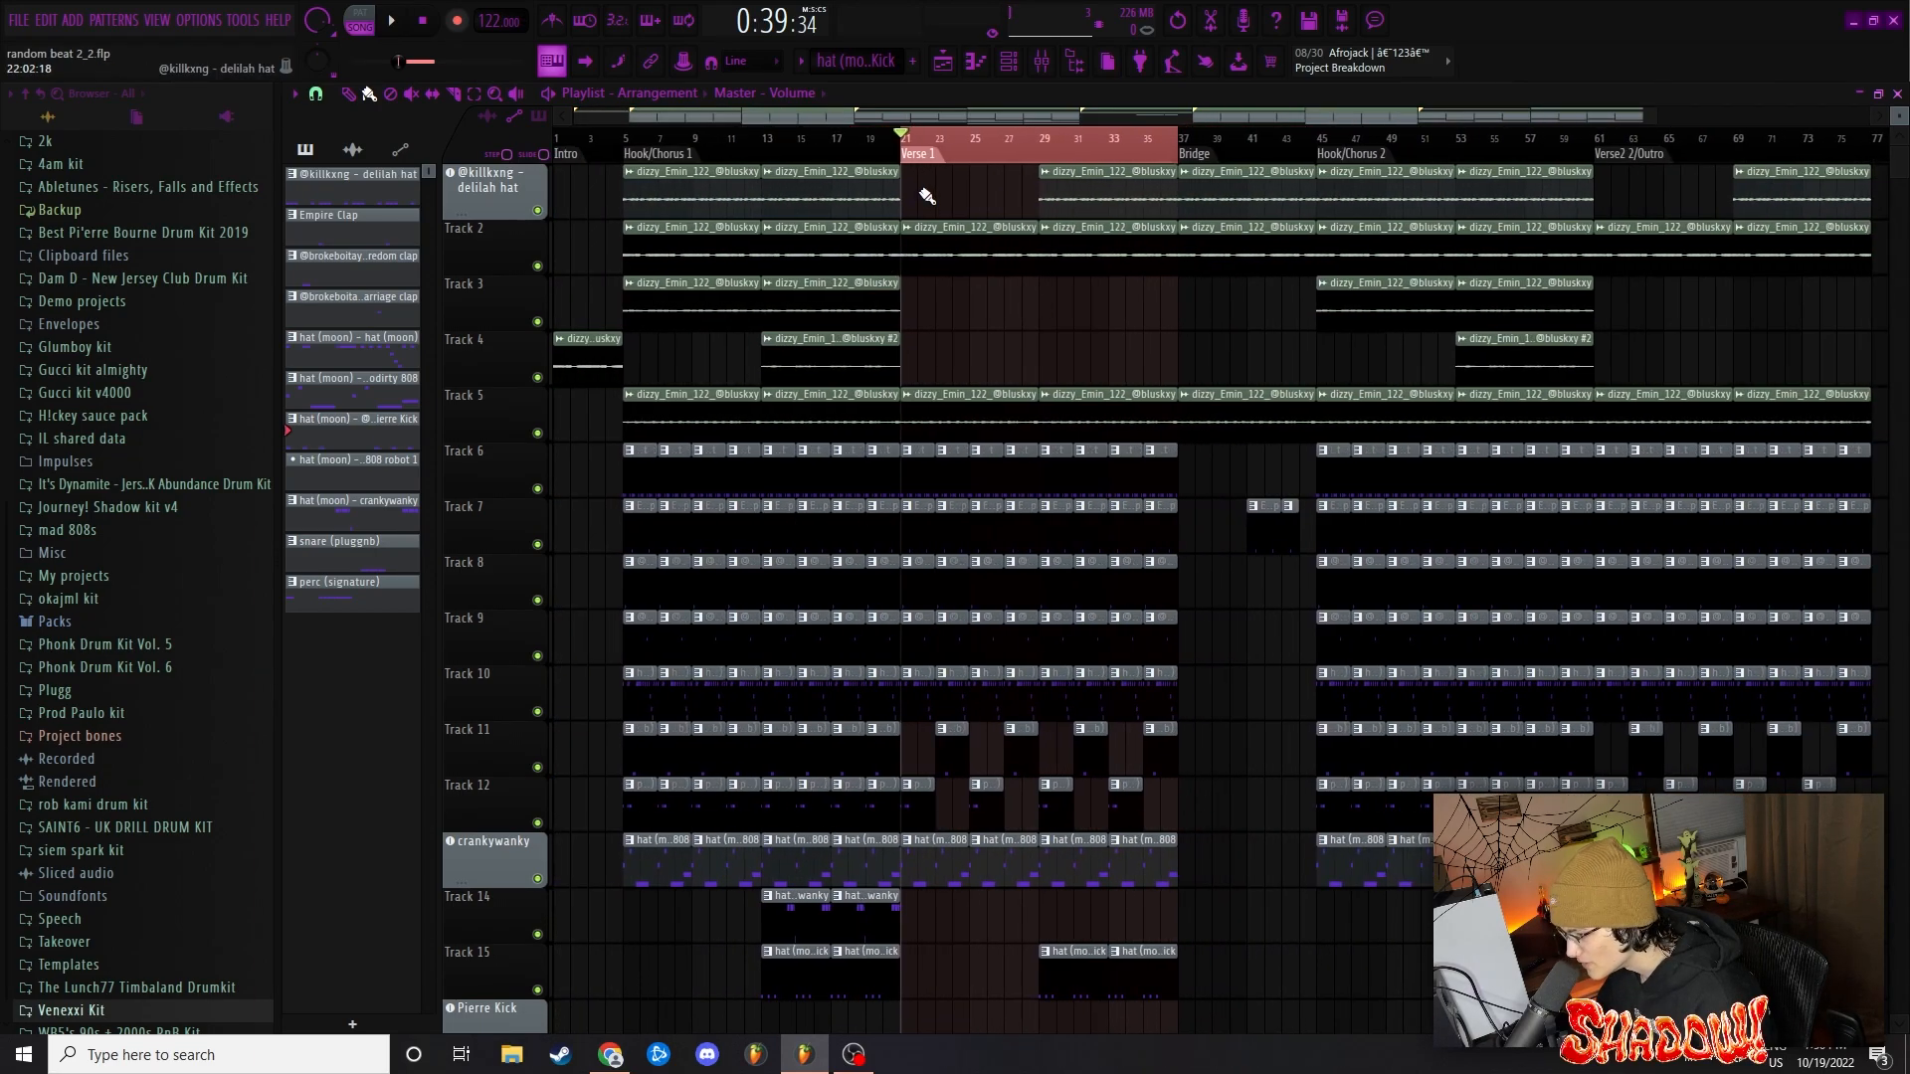
scroll(916, 199, up, 3)
scroll(904, 192, down, 2)
drag(917, 360, 820, 326)
scroll(989, 358, up, 2)
drag(968, 192, 1039, 409)
scroll(1057, 367, down, 3)
ctrl+click(1056, 366)
scroll(1057, 366, up, 2)
scroll(1056, 366, down, 1)
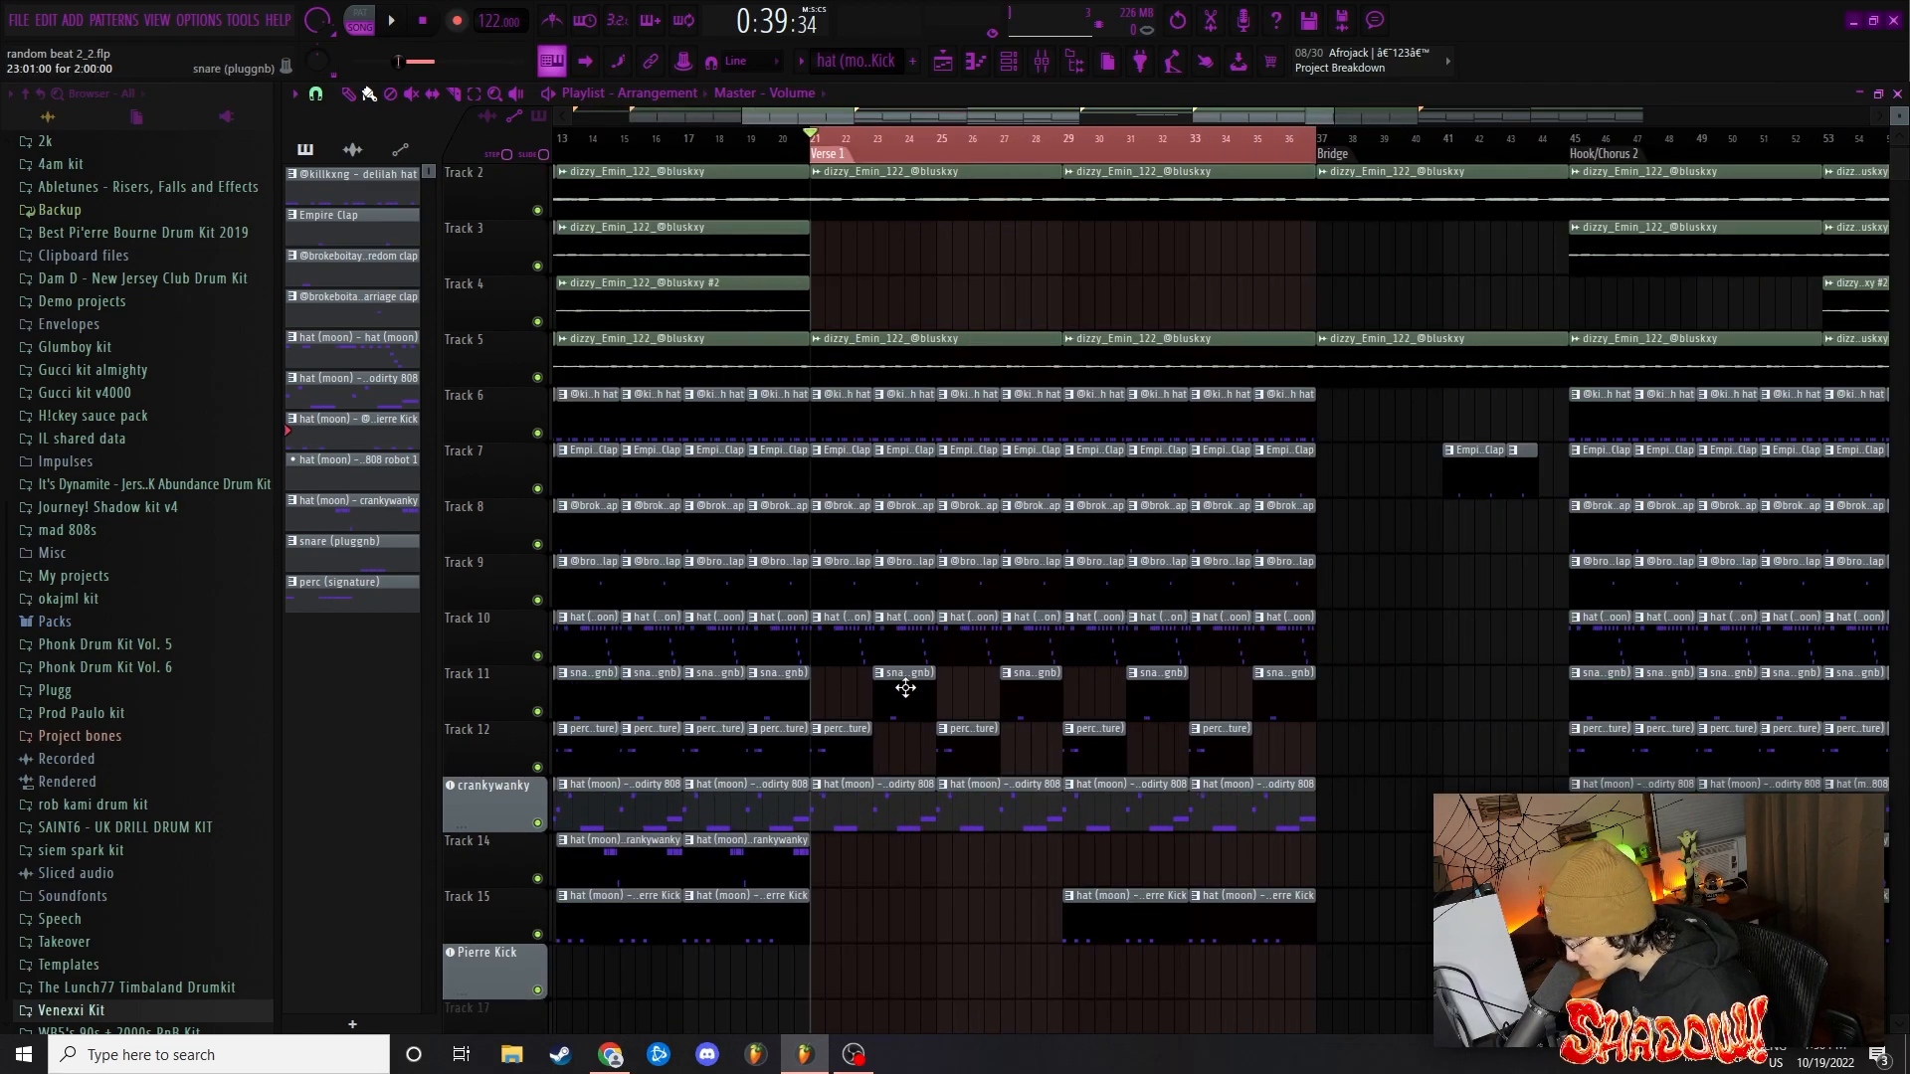
Highlight the drum pattern clips on Tracks 6 to 12 in Verse 1 and clear the clip selection
scroll(990, 792, down, 3)
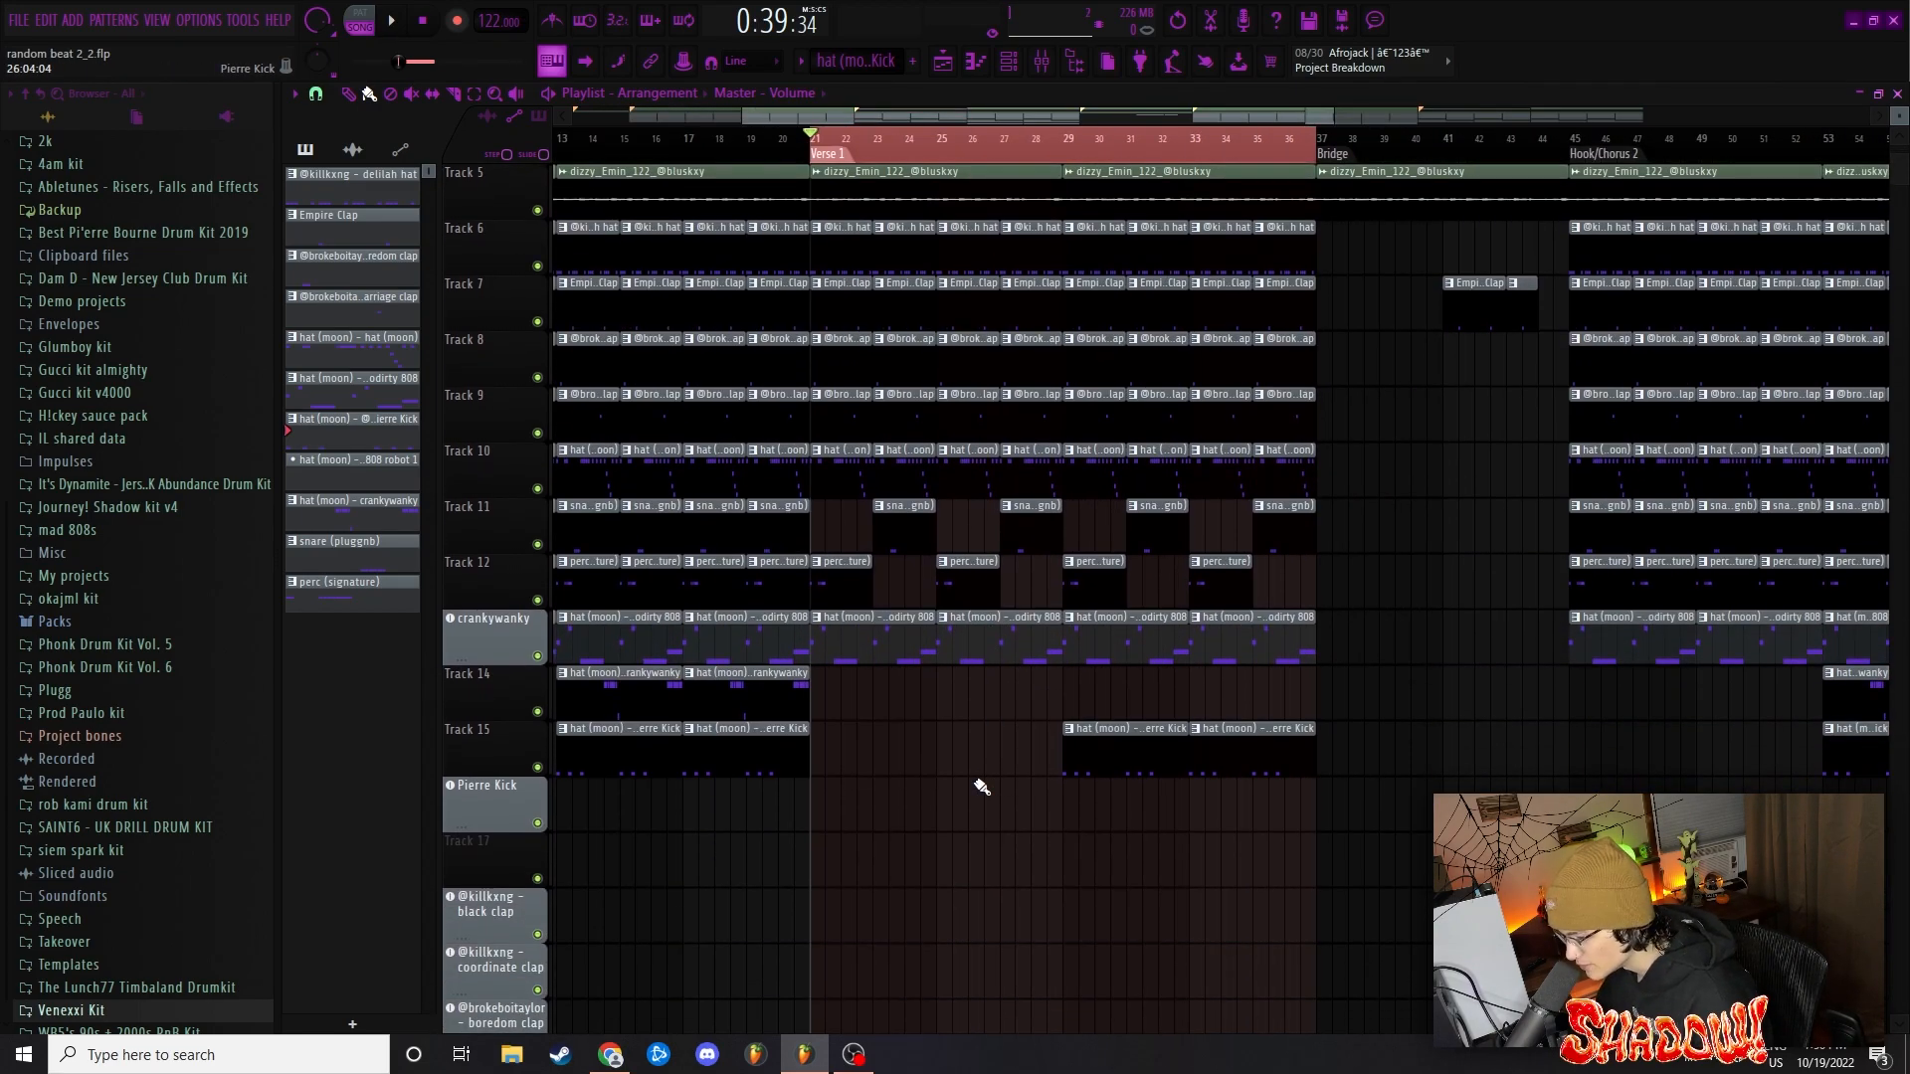
scroll(980, 785, up, 4)
drag(1371, 829, 845, 489)
ctrl+click(877, 957)
Select the snare (pluggnb) clips on Track 11 and the perc (signature) clips on Track 12 in Verse 1, and clear the selection
scroll(873, 857, down, 4)
drag(1374, 606, 829, 529)
scroll(828, 529, up, 4)
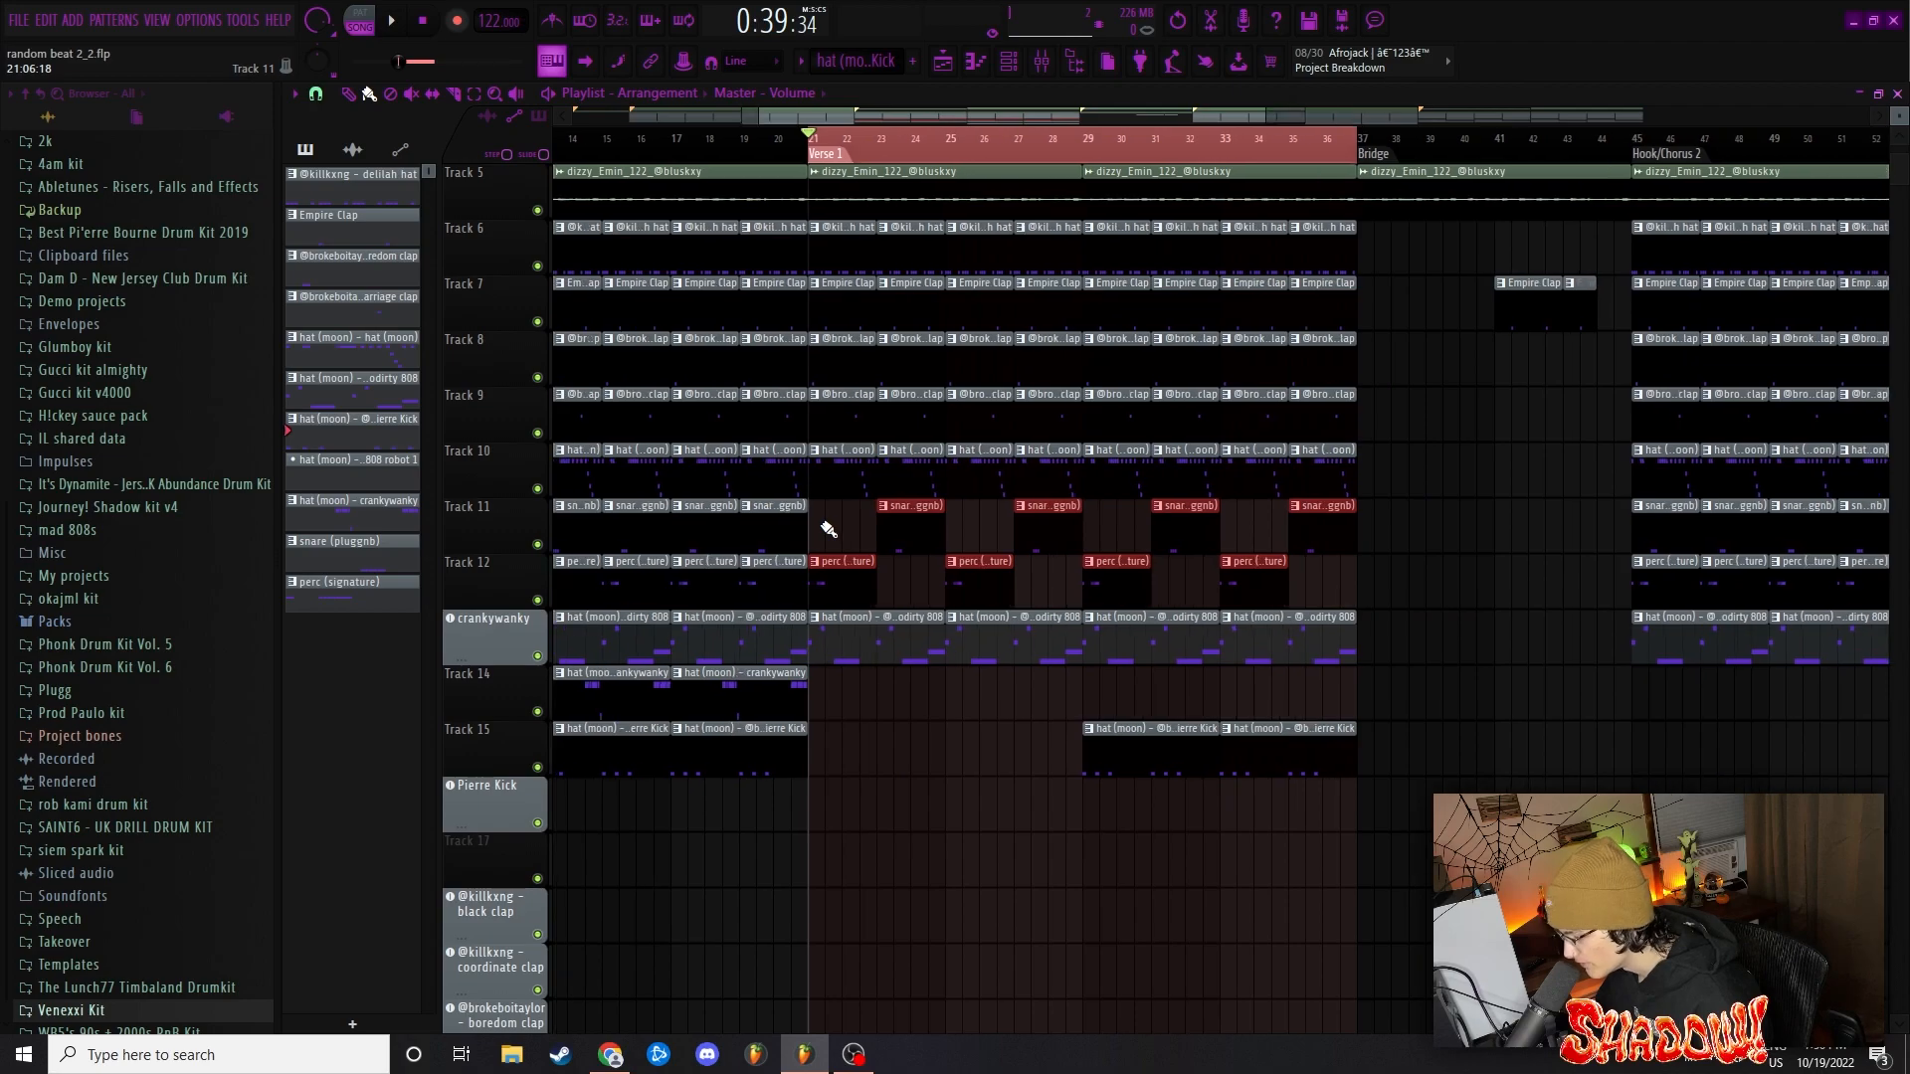
scroll(828, 529, down, 5)
scroll(833, 530, up, 4)
ctrl+click(886, 771)
drag(886, 771, 460, 756)
scroll(849, 794, down, 6)
scroll(941, 793, up, 2)
scroll(940, 793, up, 1)
ctrl+click(934, 793)
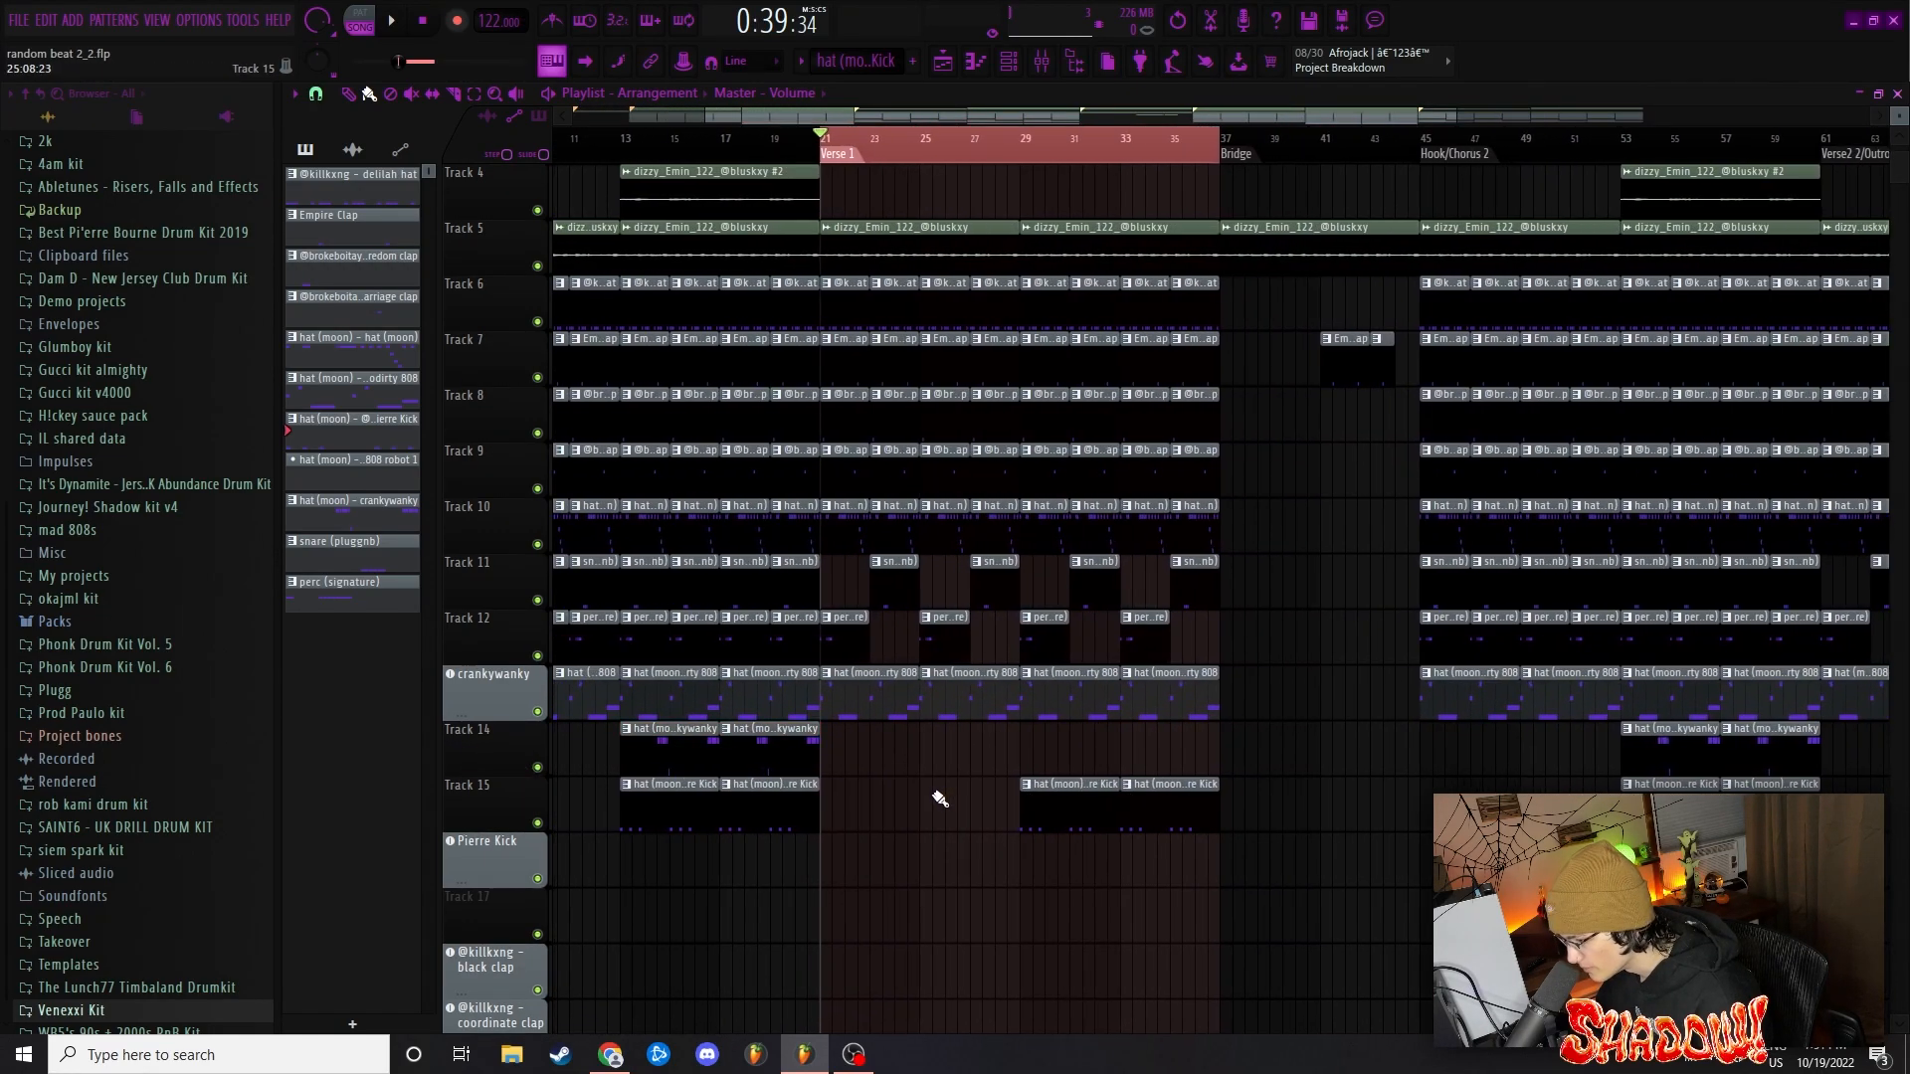
Try removing the delilah hat clips on Track 6 throughout Verse 1, and undo the deletion
scroll(1256, 418, up, 2)
drag(1256, 417, 837, 422)
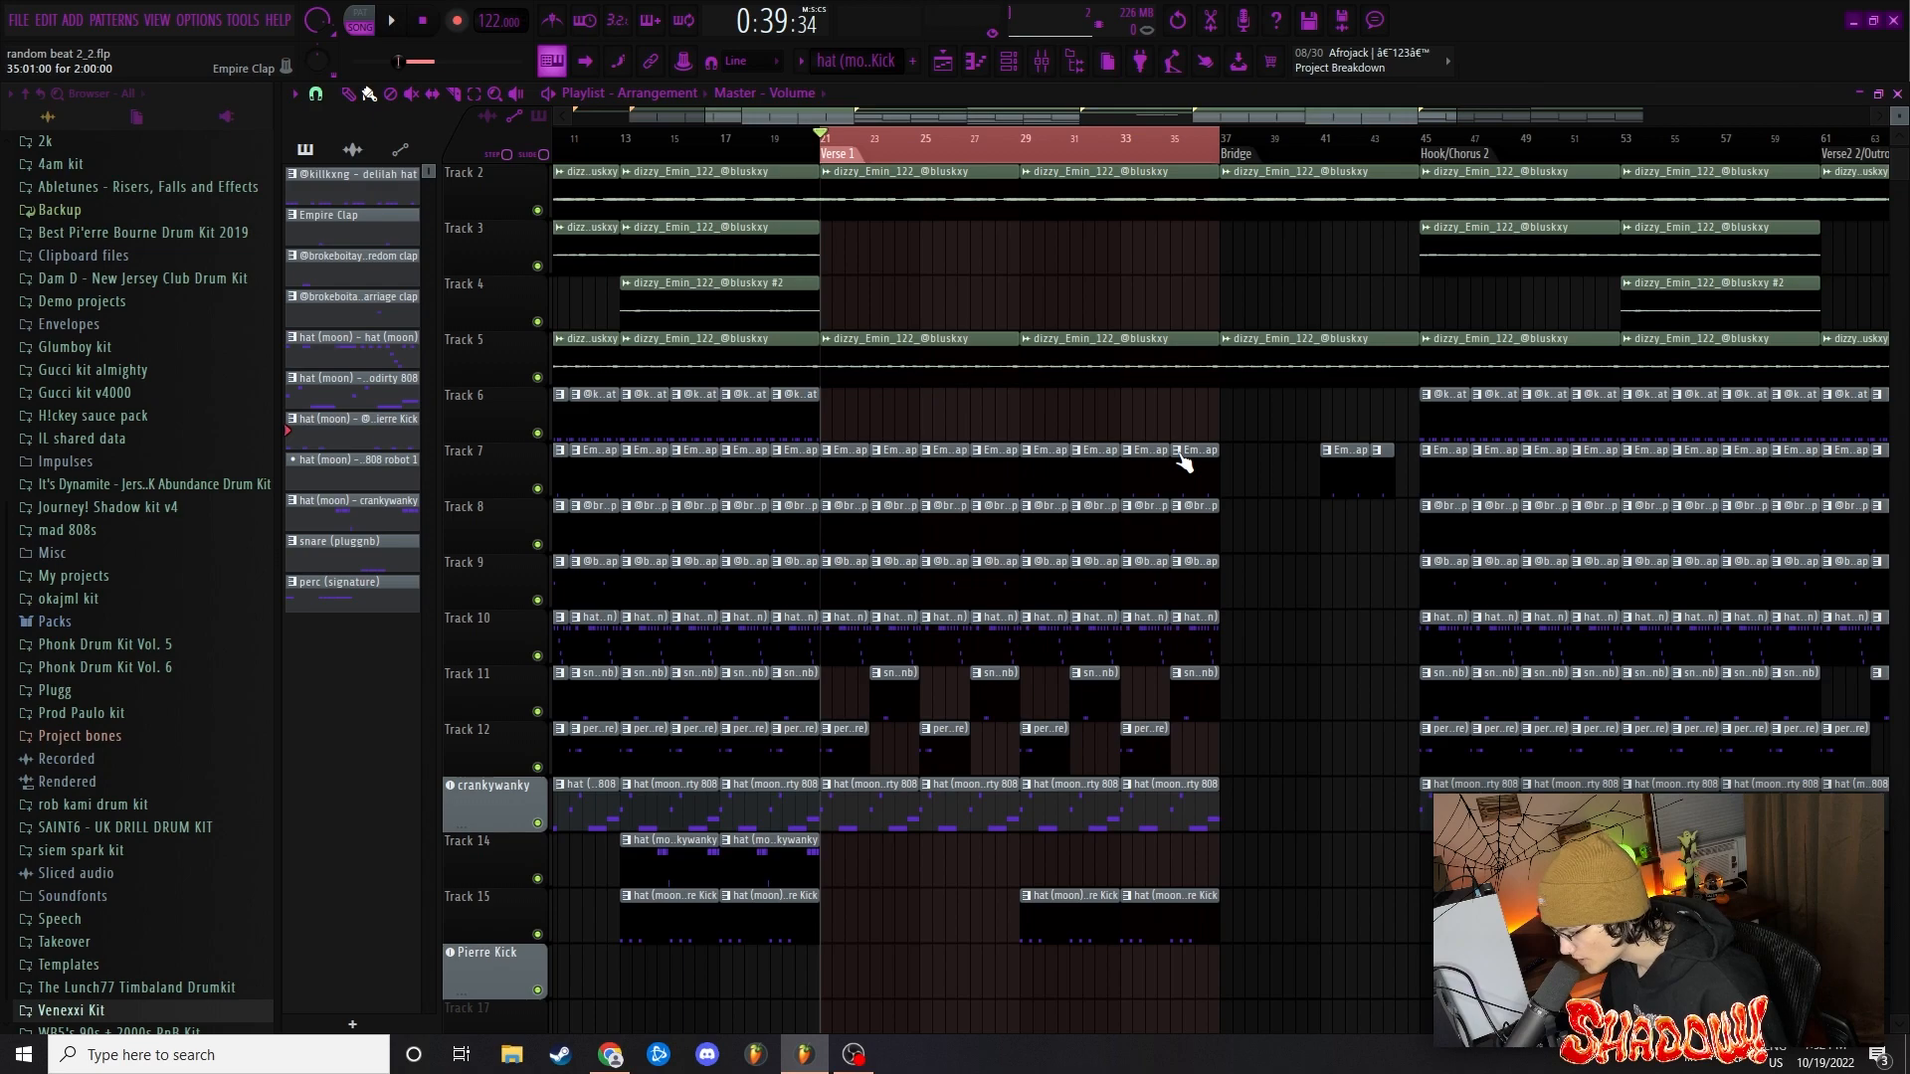
key(ctrl+z)
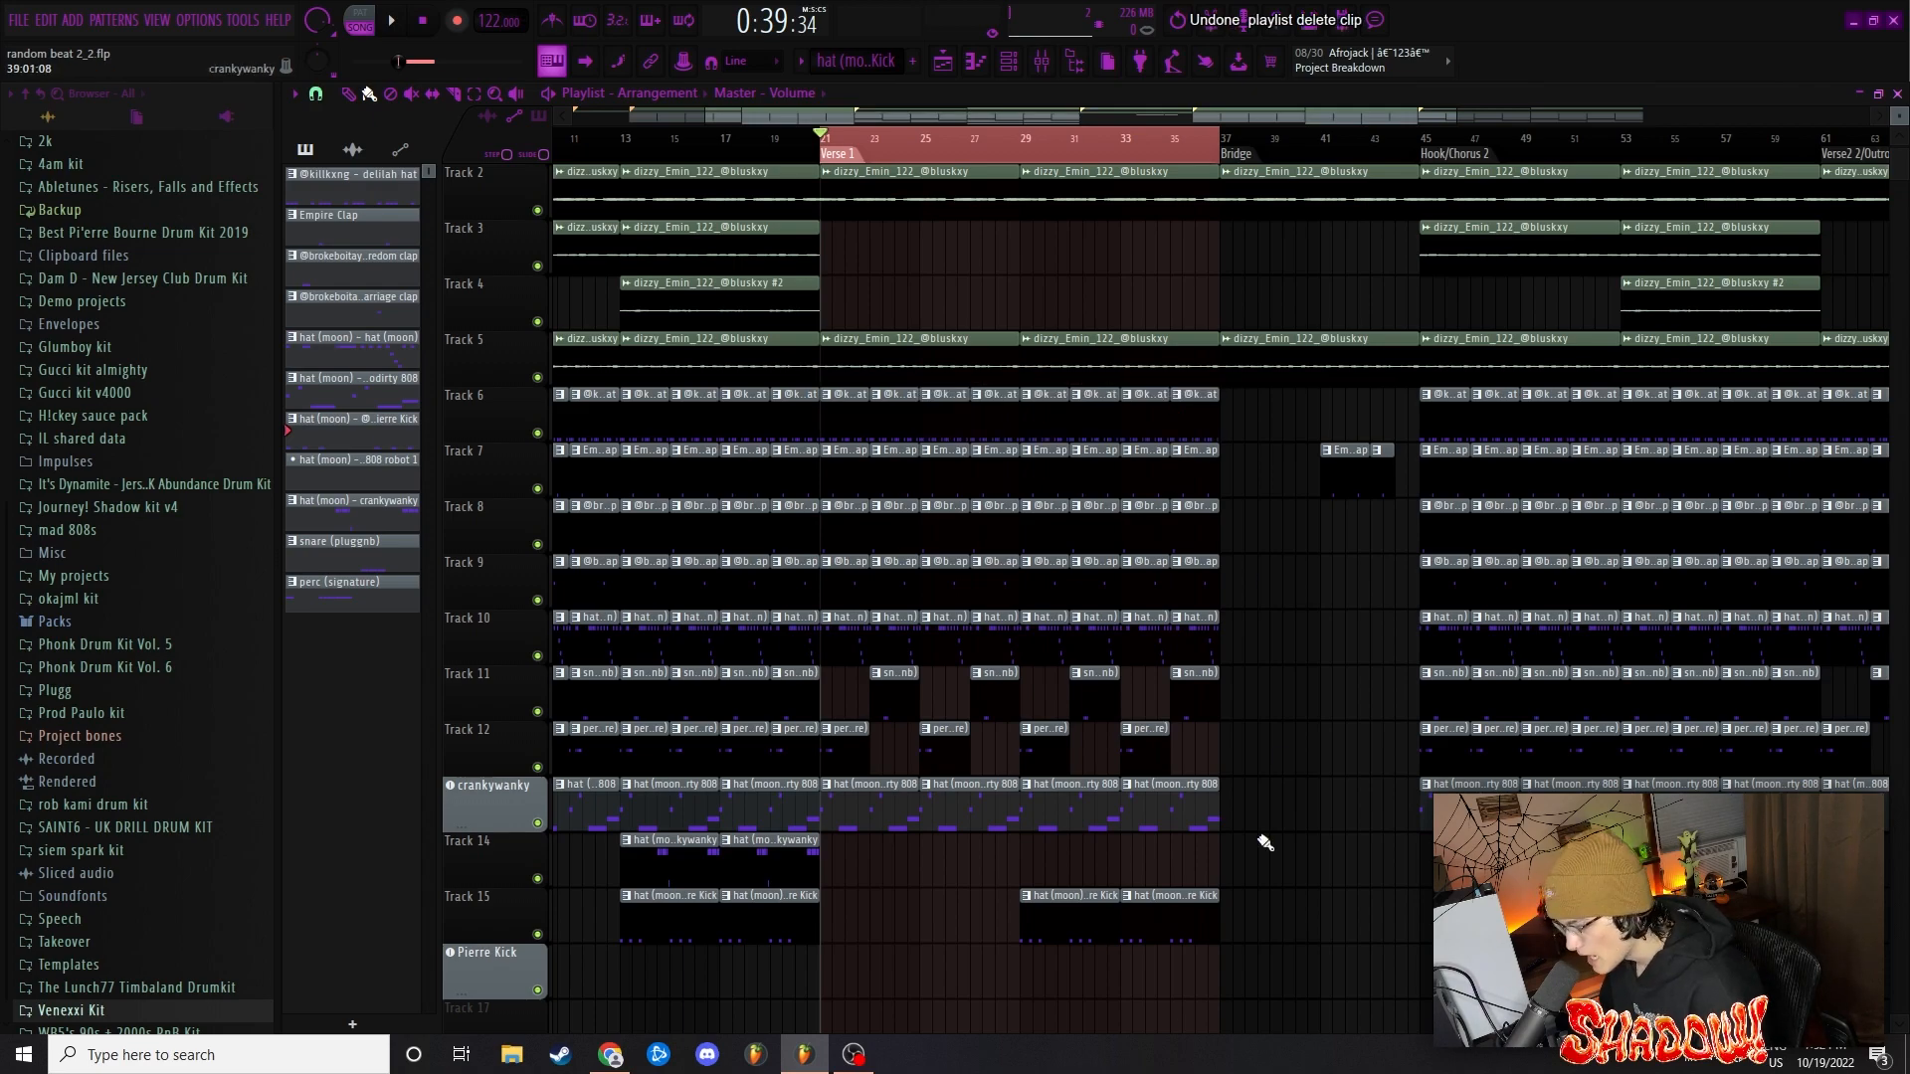
Try deleting the sodirty 808 clips at bars 21 to 24 and 29 to 32 in Verse 1, and undo the deletions
right_click(910, 811)
right_click(1082, 827)
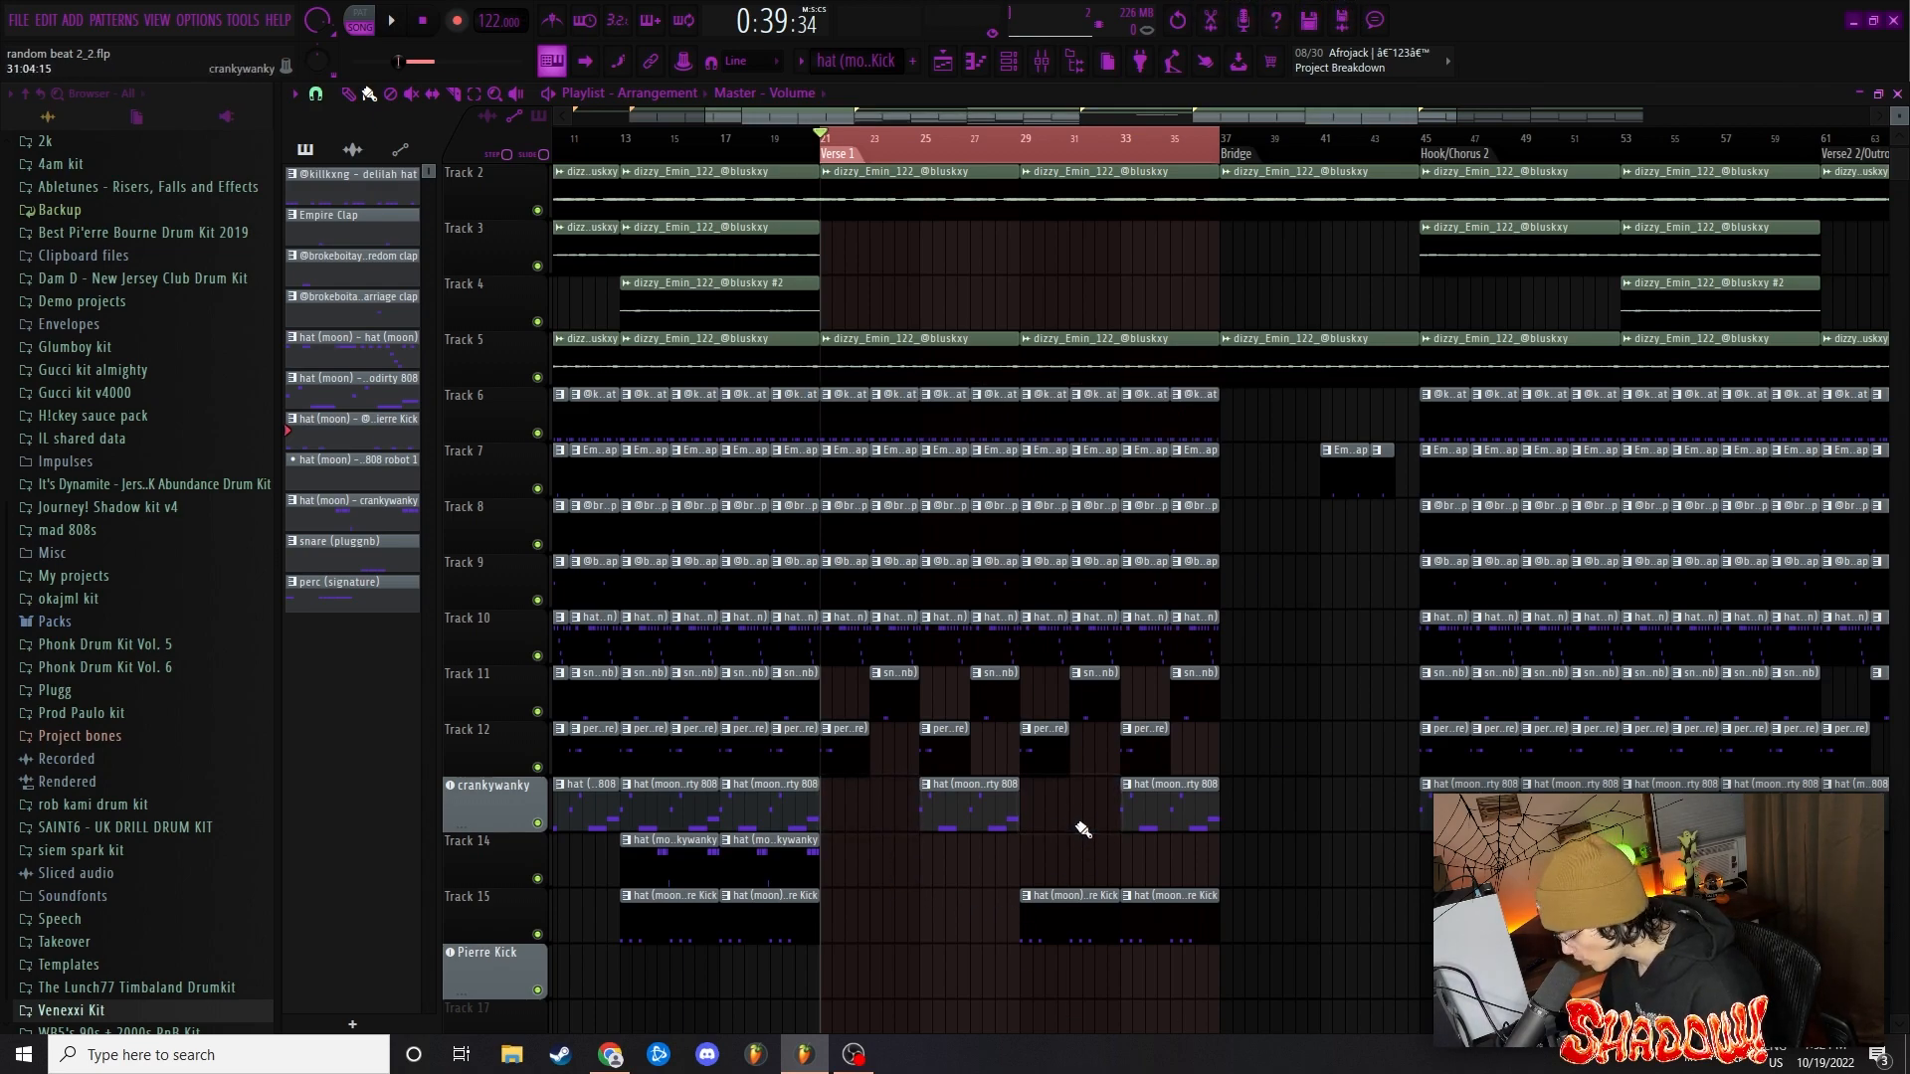
key(ctrl+d)
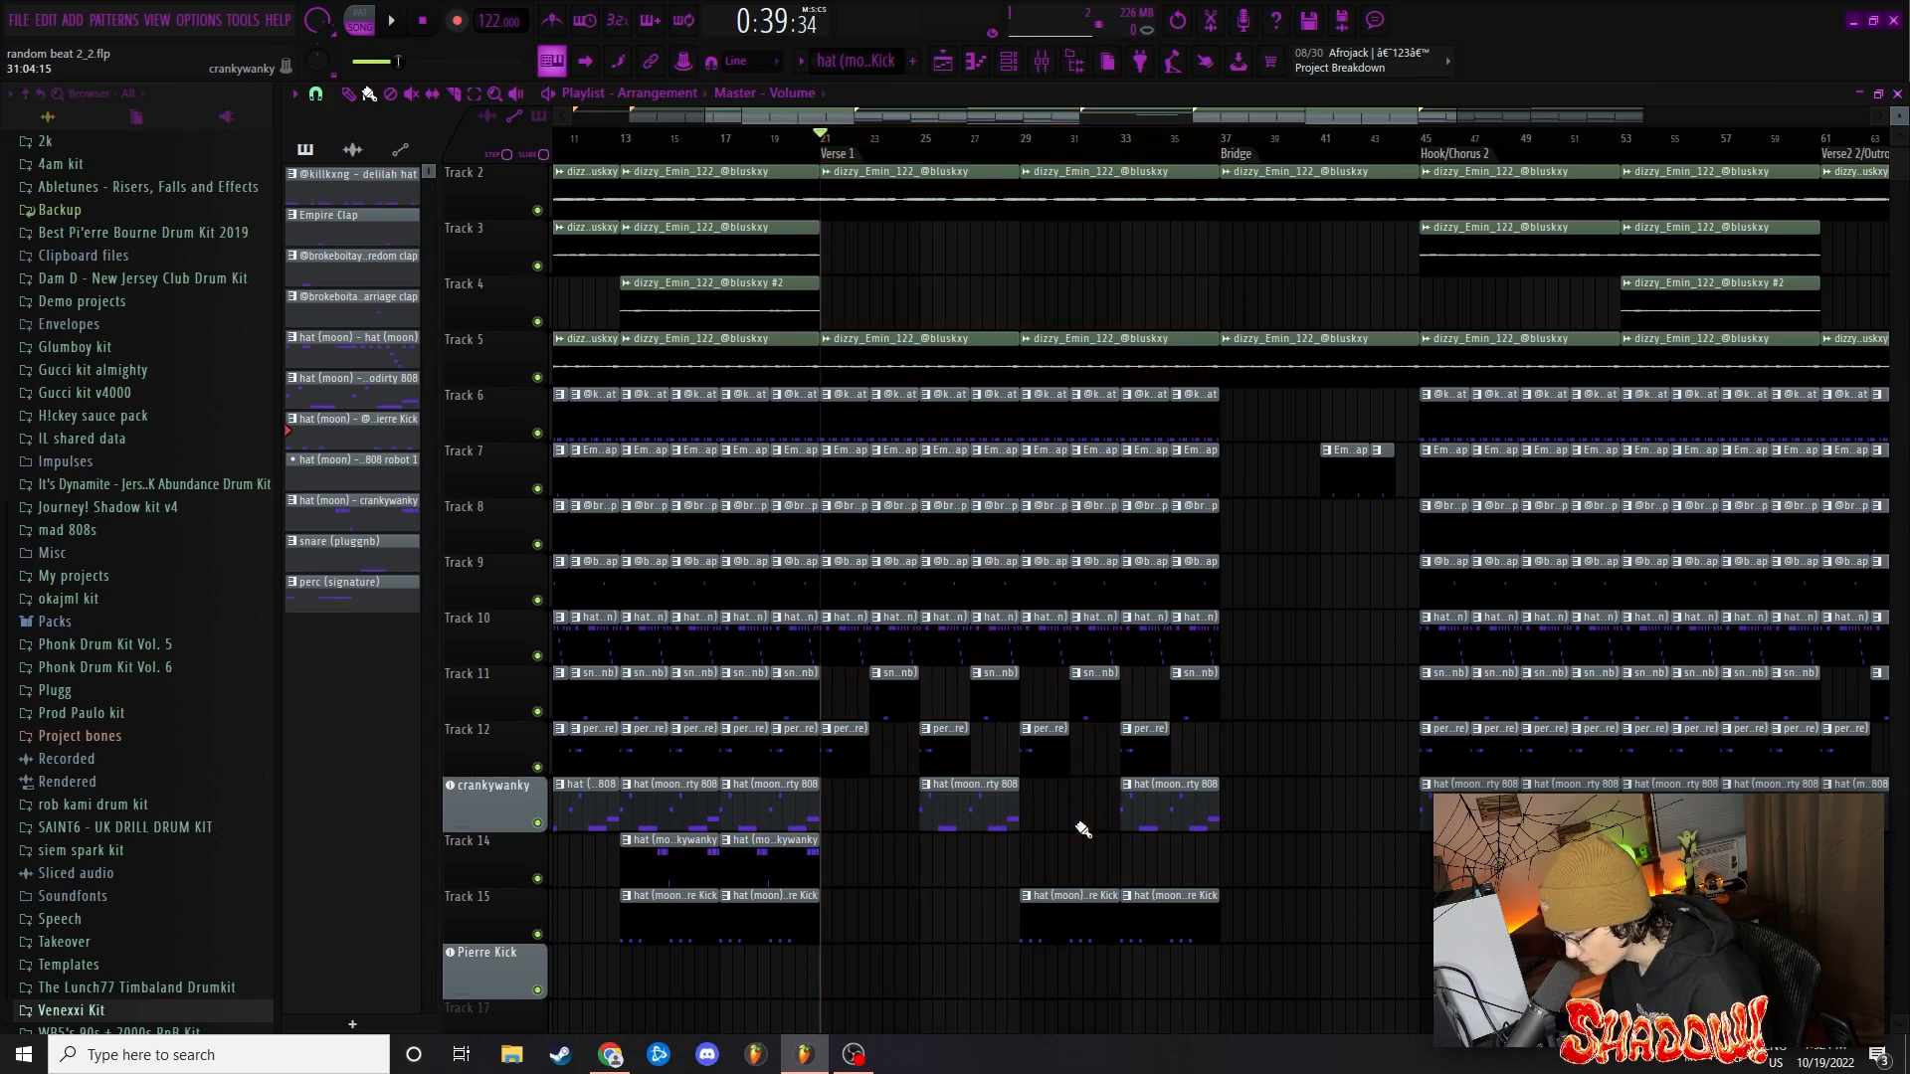
key(ctrl+z)
key(ctrl+z)
key(ctrl+z)
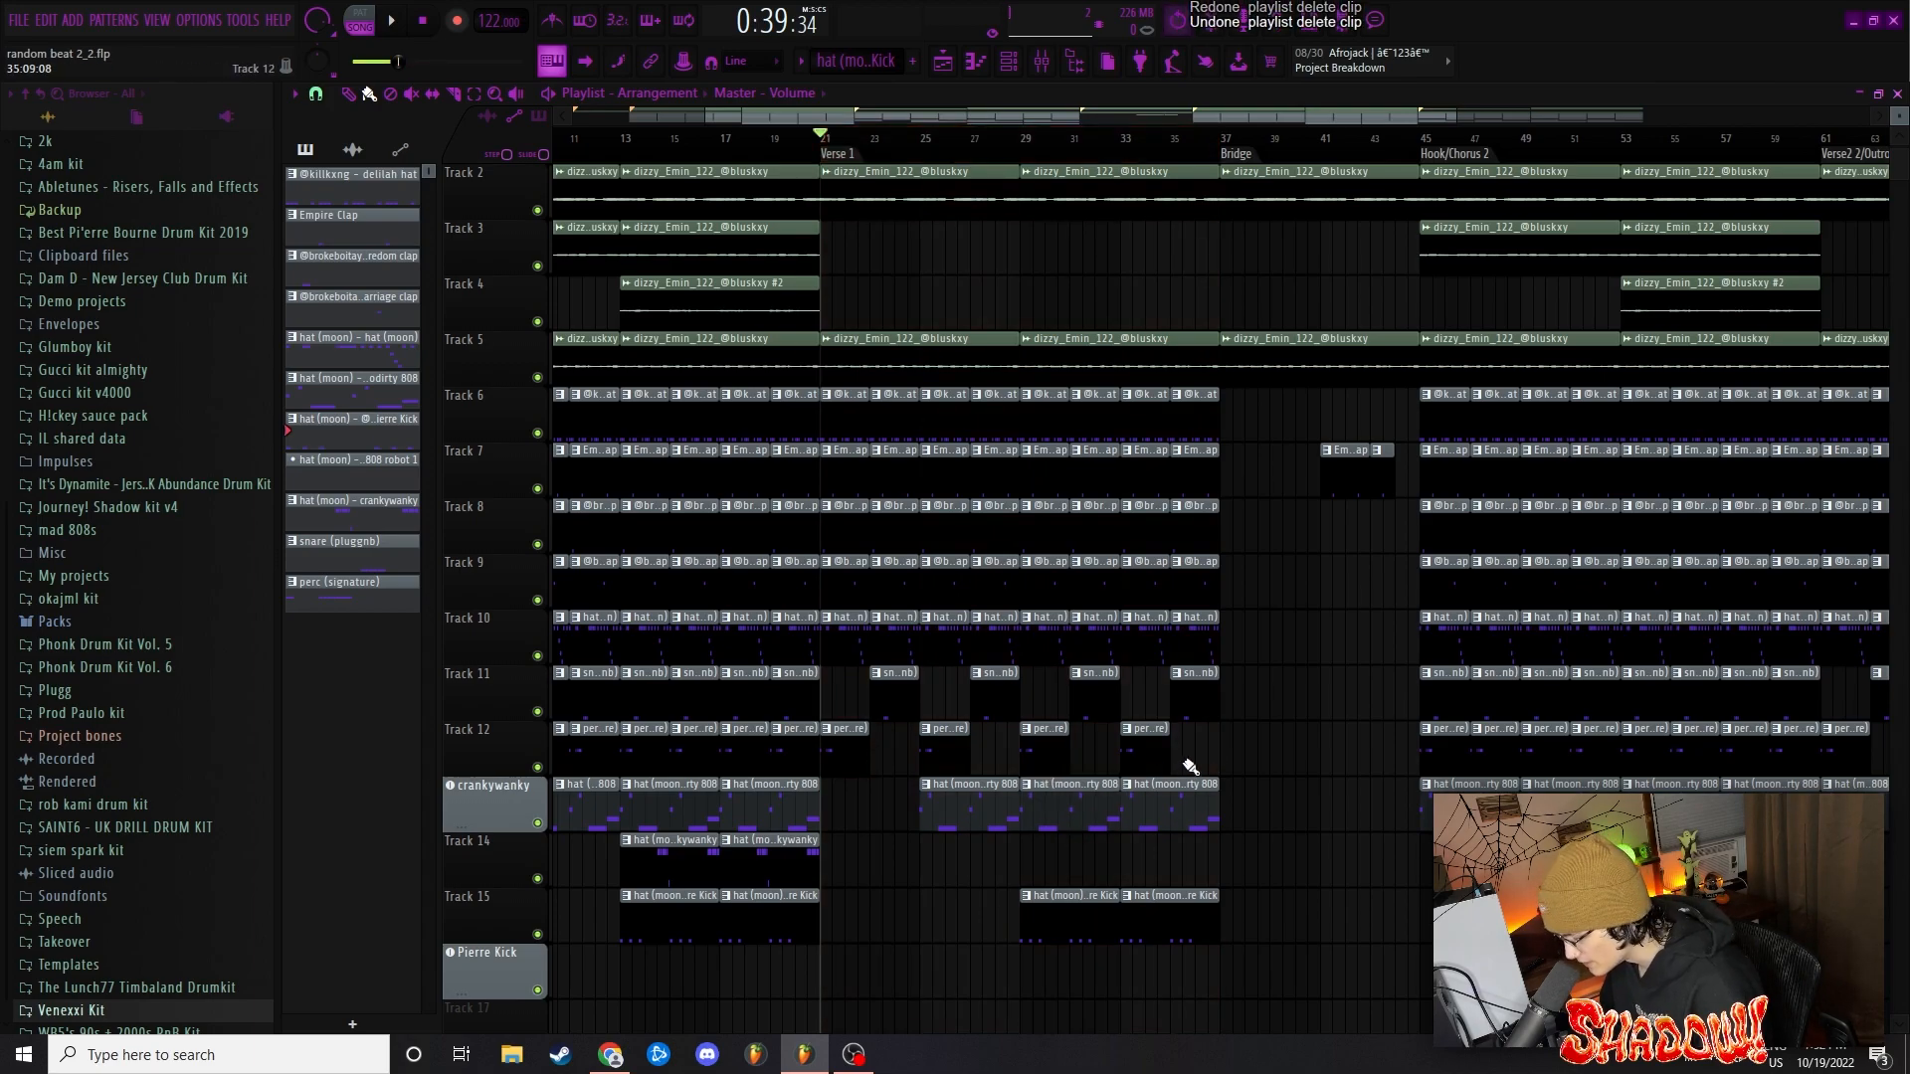
key(ctrl+alt+z)
key(ctrl+alt+z)
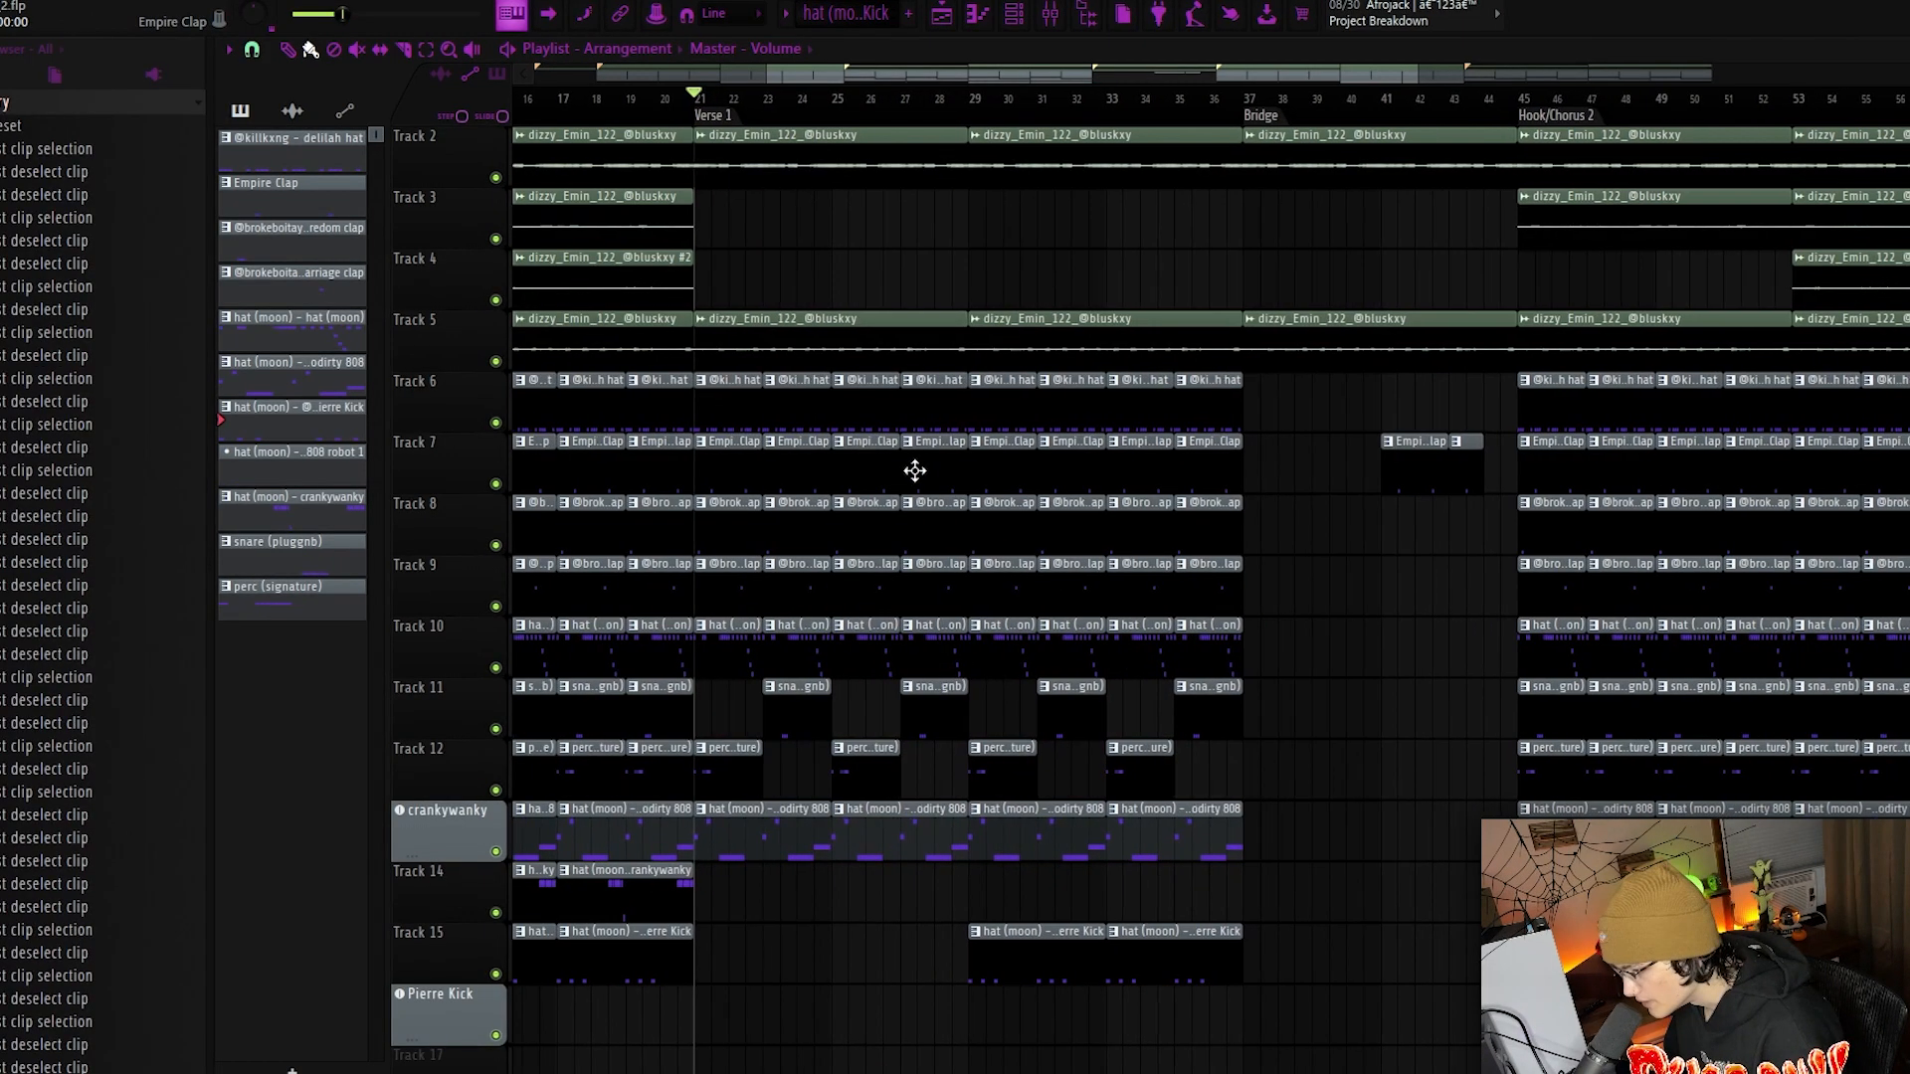
Set the time selection to the first half of Verse 1, bars 21 to 28, and switch it to the second half, bars 29 to 36
scroll(927, 469, up, 1)
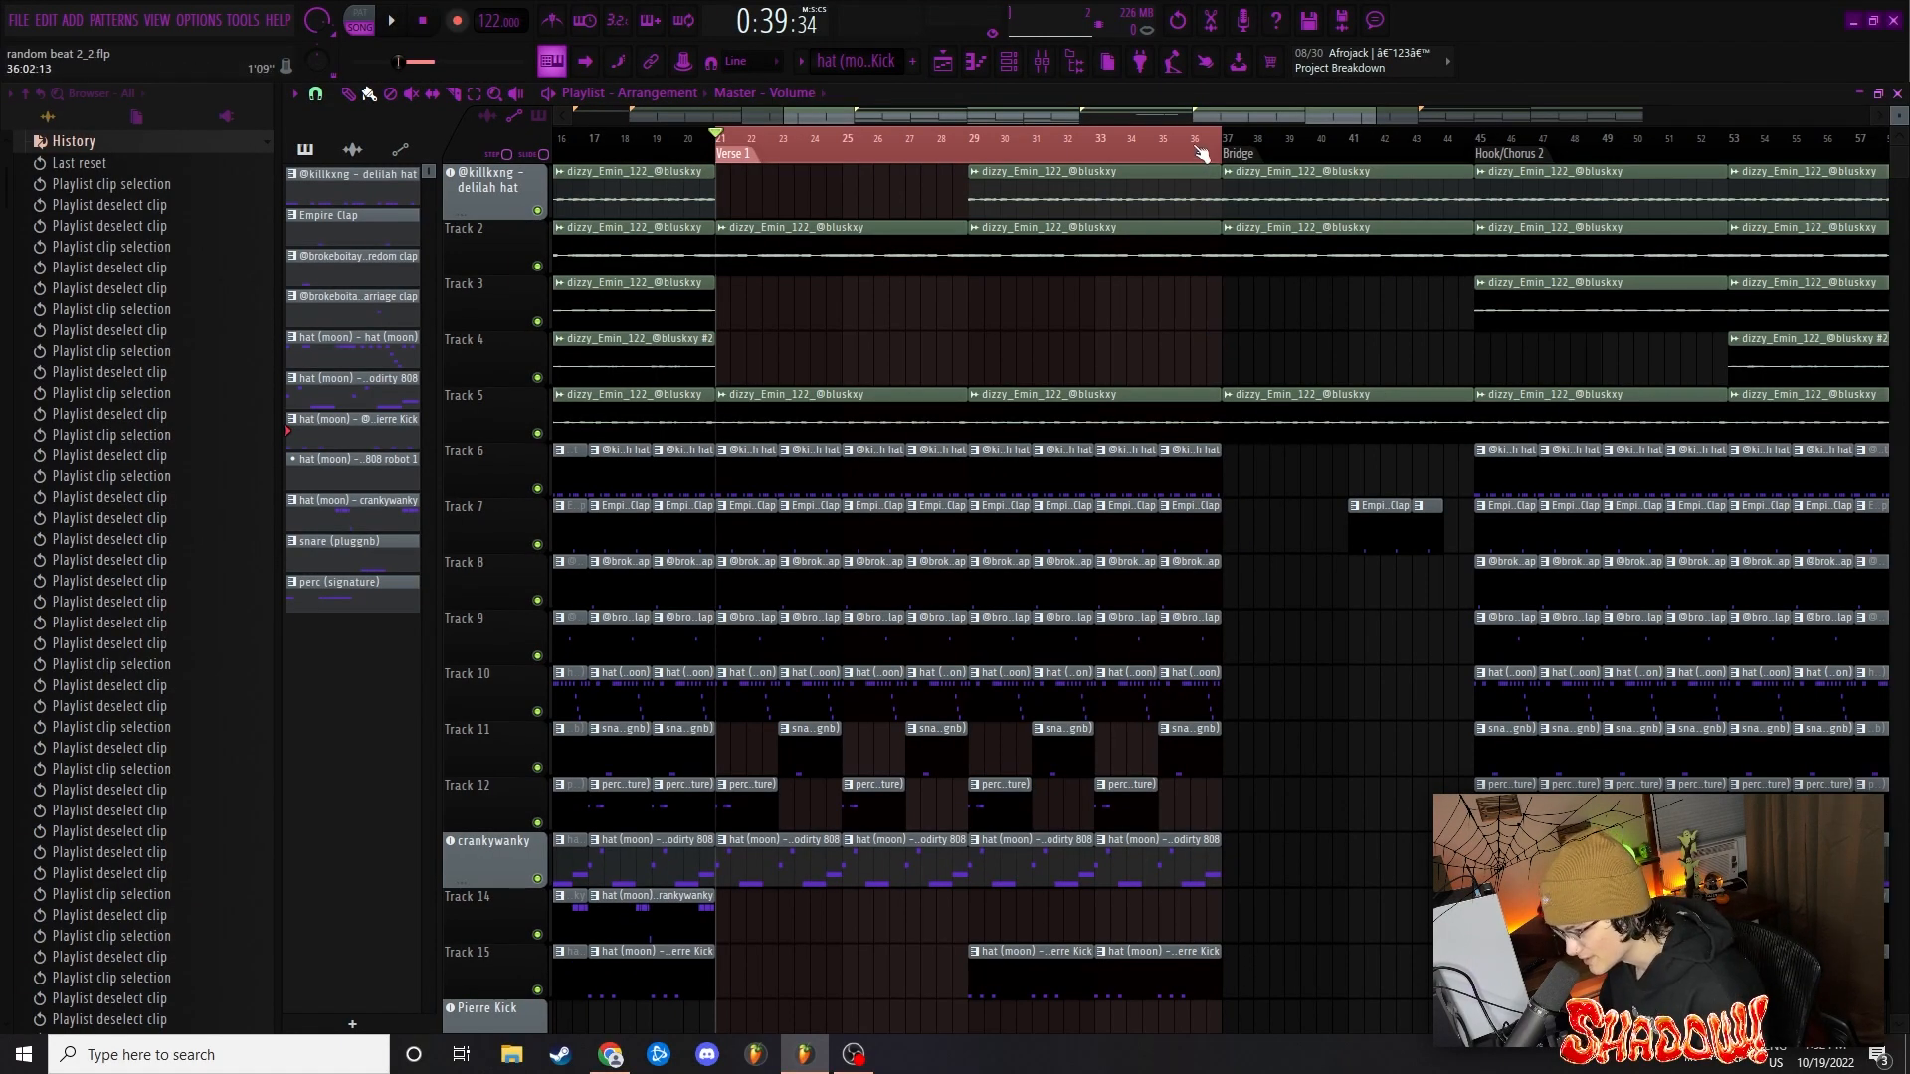
drag(1206, 149, 973, 164)
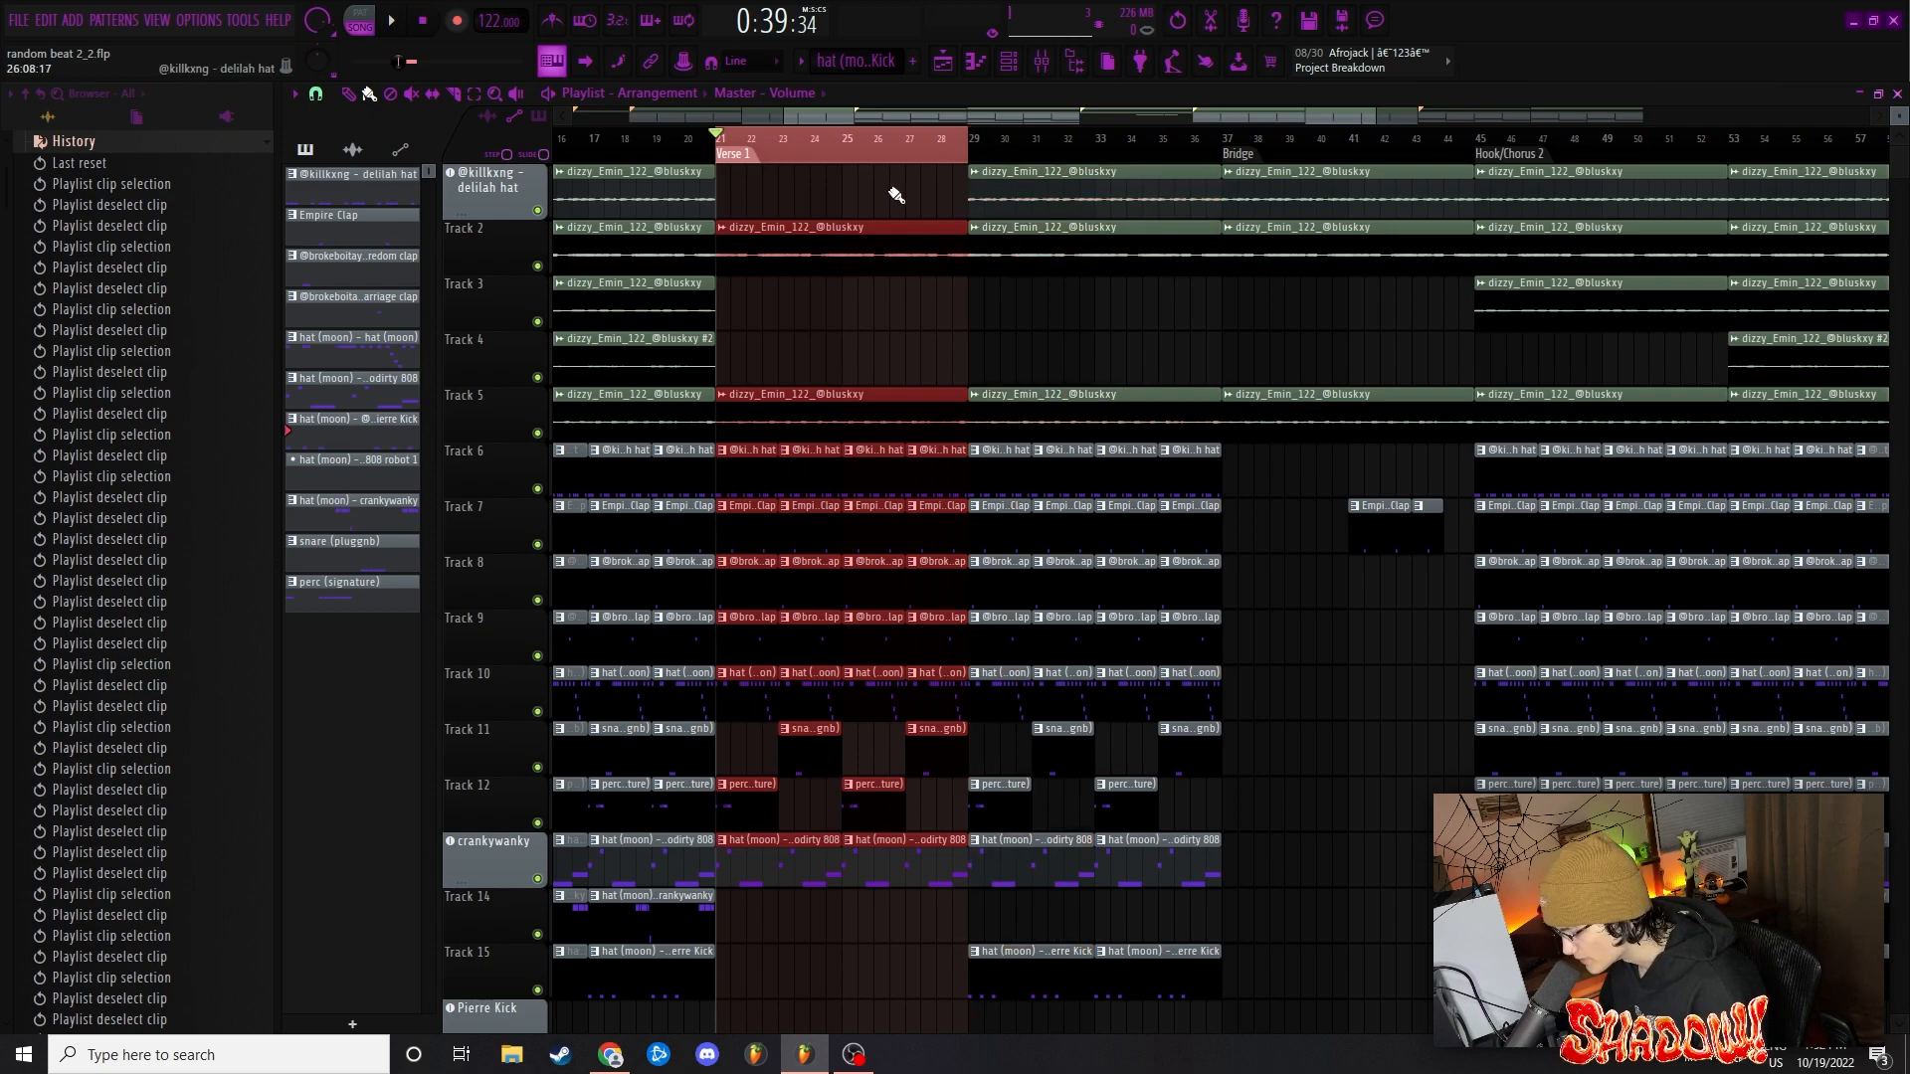
drag(973, 141, 1220, 149)
ctrl+click(1228, 298)
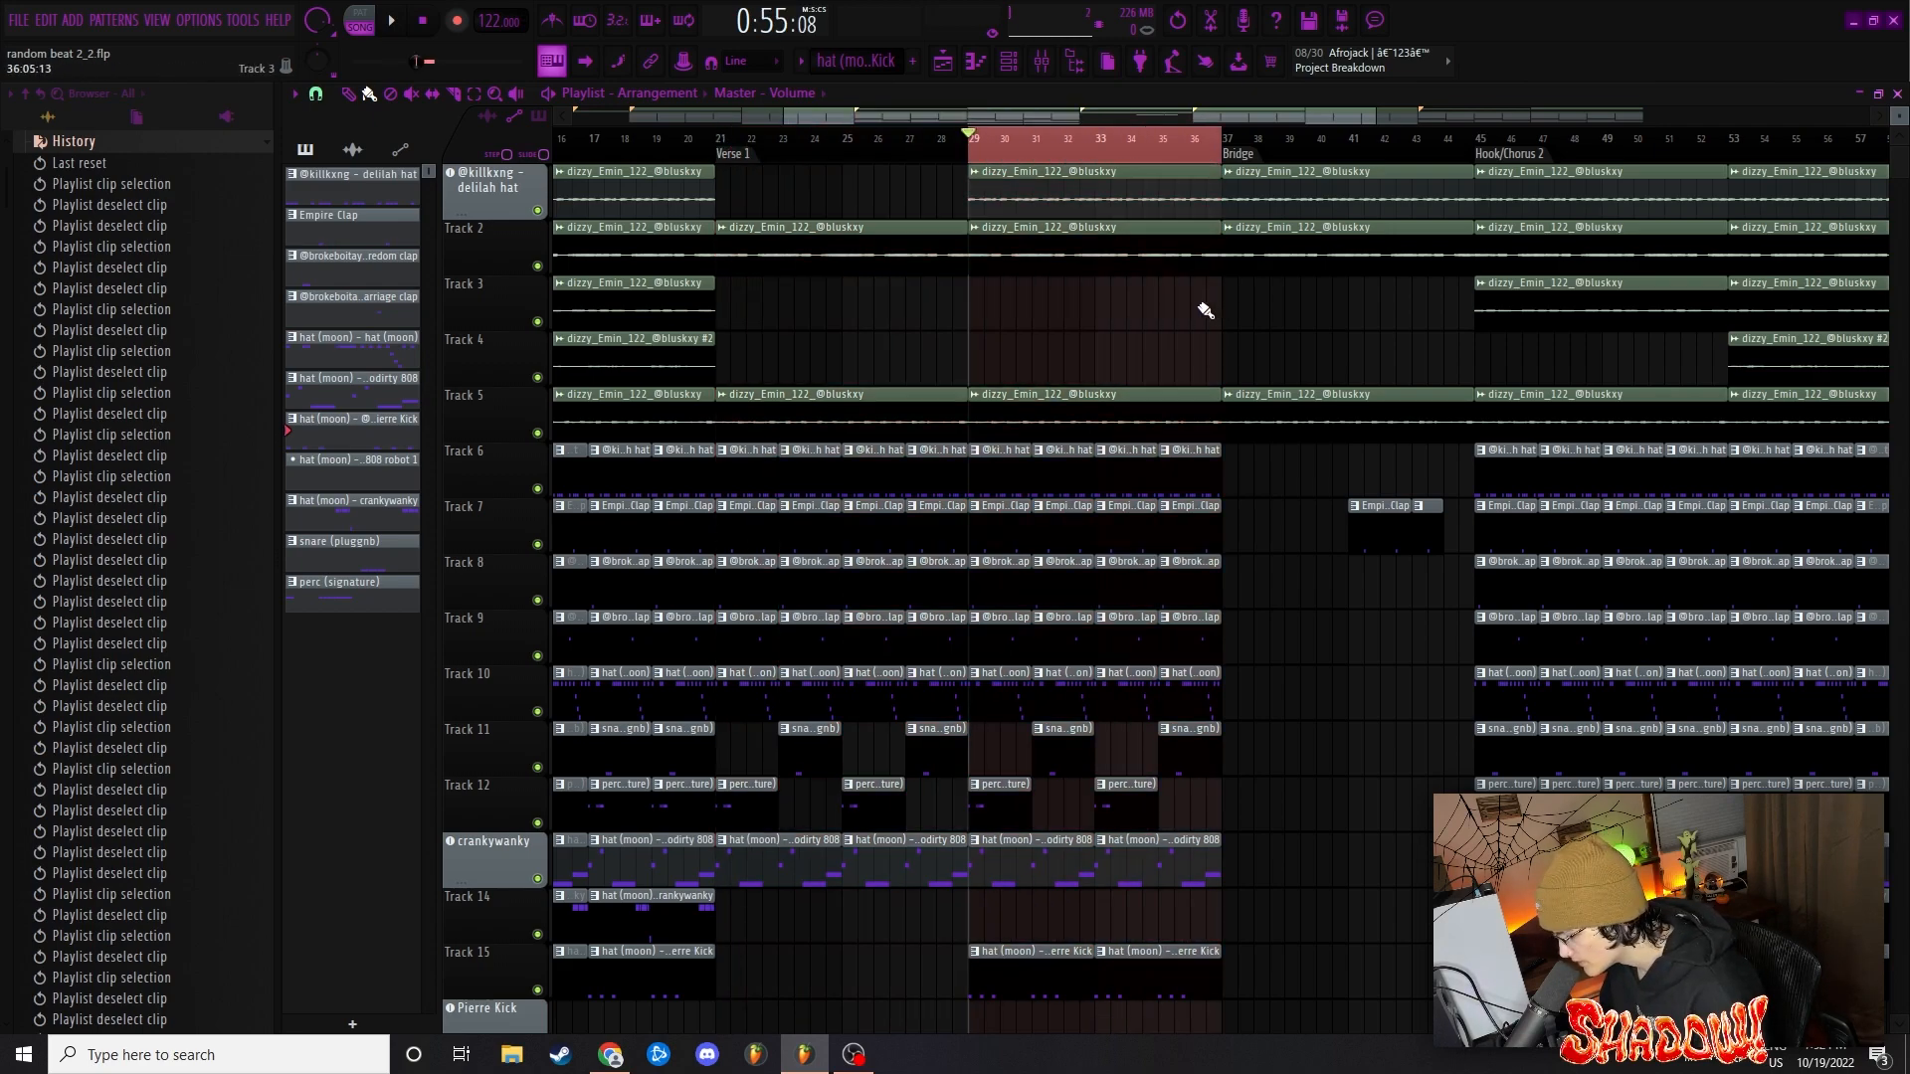
ctrl+click(1206, 310)
Select the two Pierre Kick pattern clips on Track 15 in bars 29 to 36, and clear the selection
scroll(1065, 300, down, 3)
scroll(1040, 308, up, 3)
scroll(975, 334, down, 1)
scroll(935, 308, up, 1)
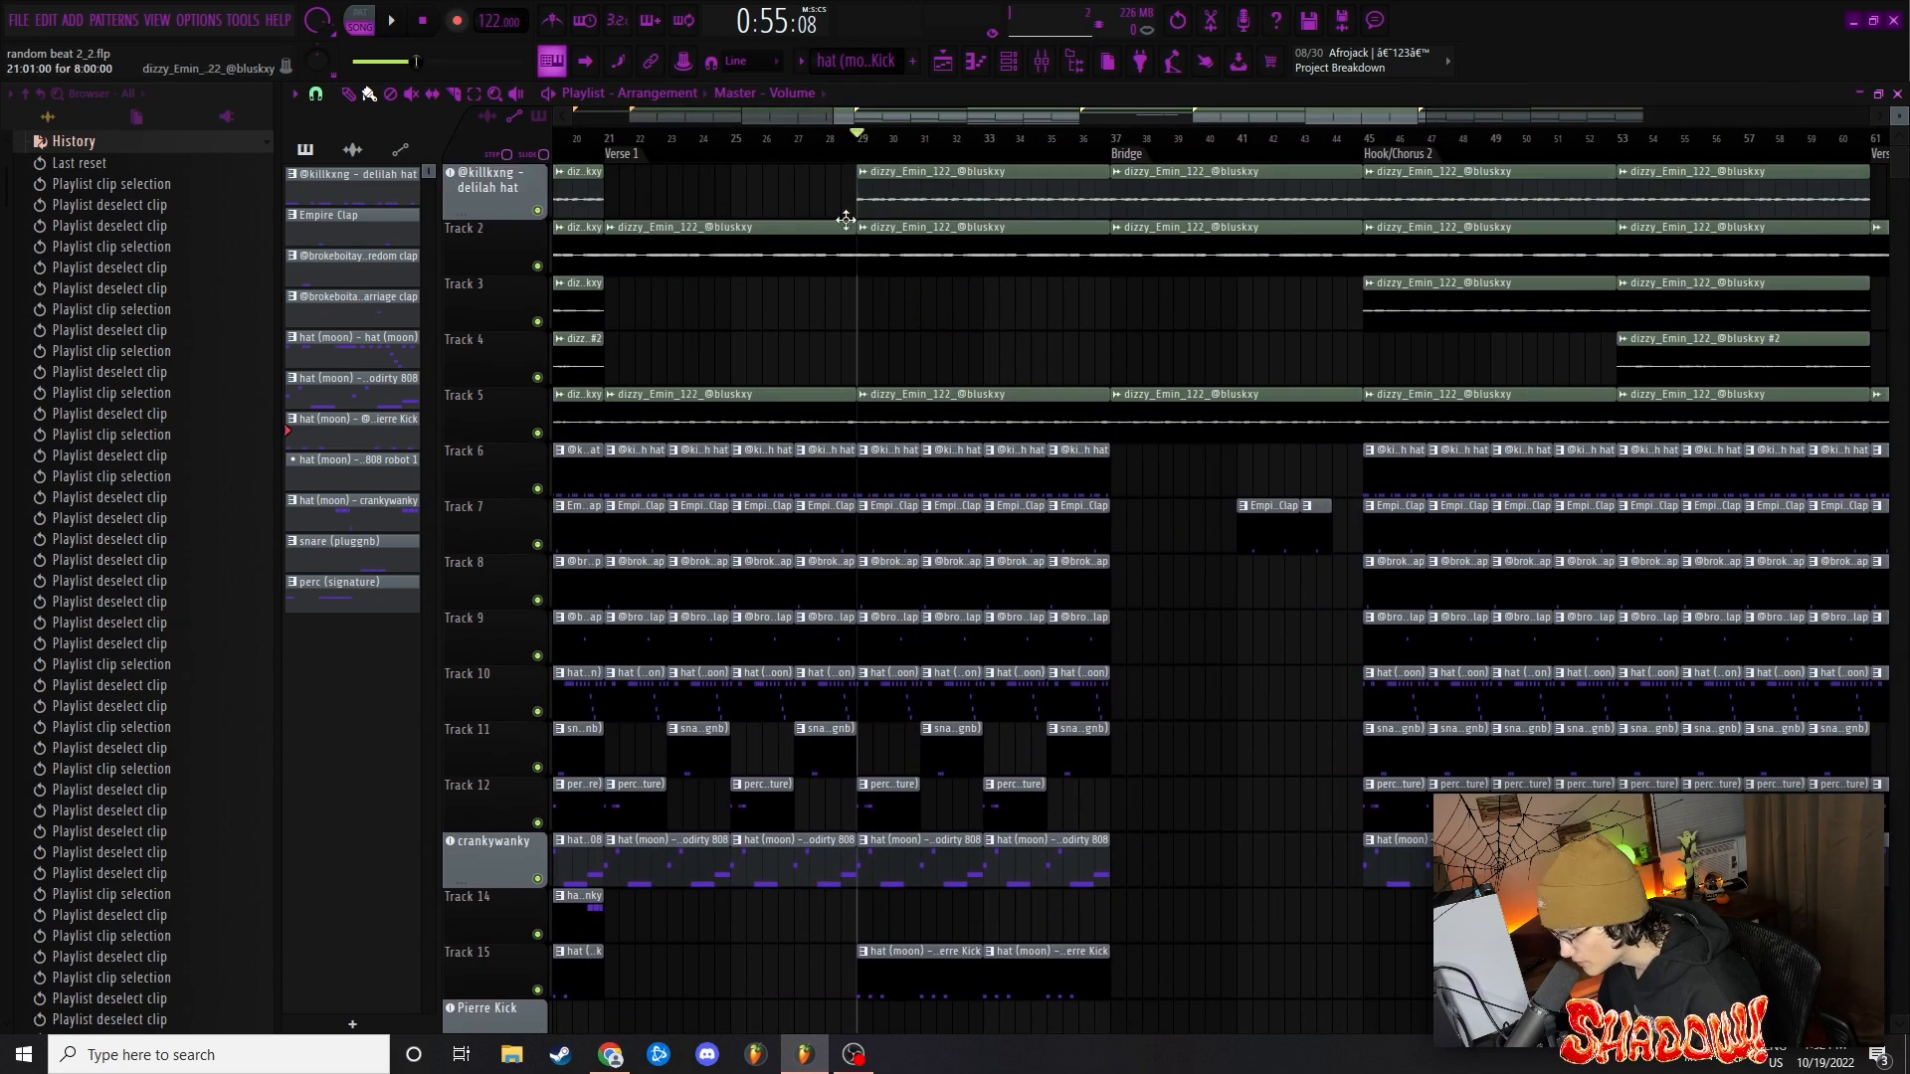
scroll(989, 993, down, 3)
drag(1139, 896, 903, 818)
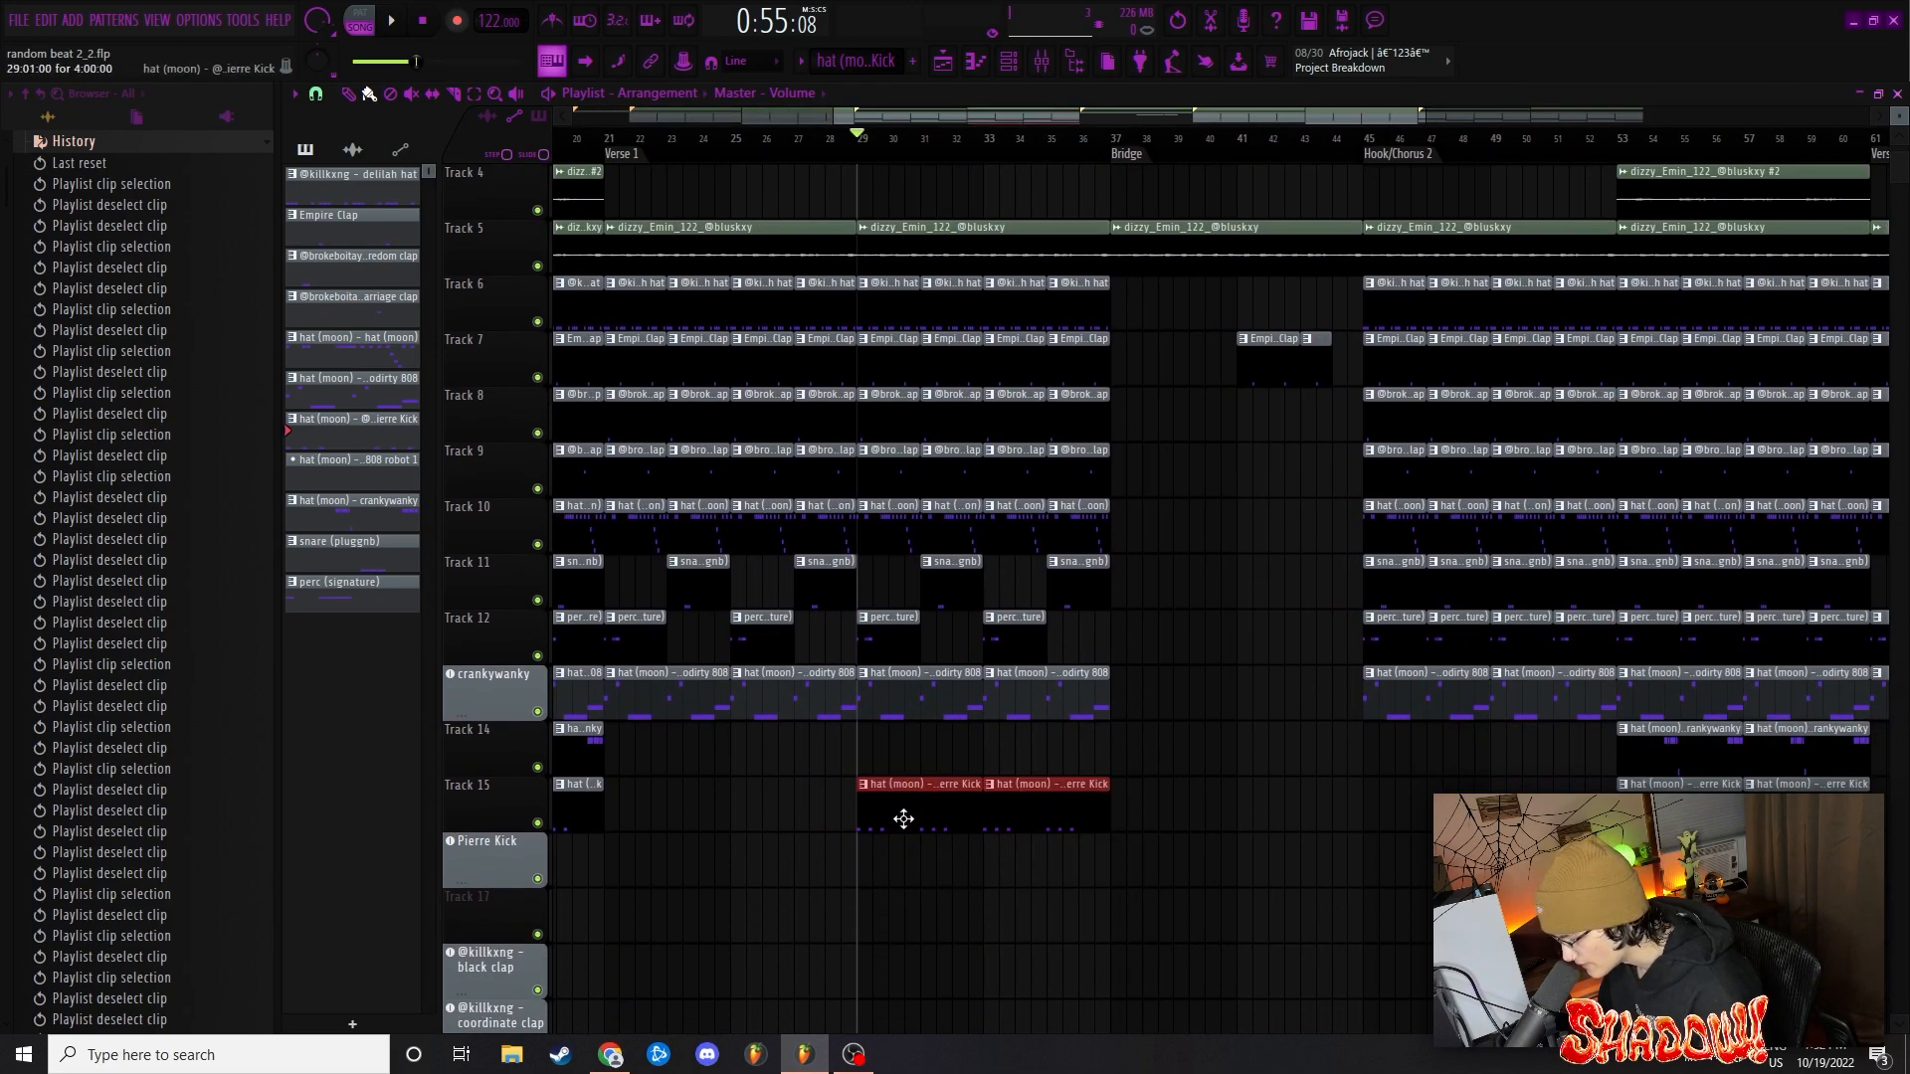
scroll(901, 815, up, 3)
ctrl+click(1051, 360)
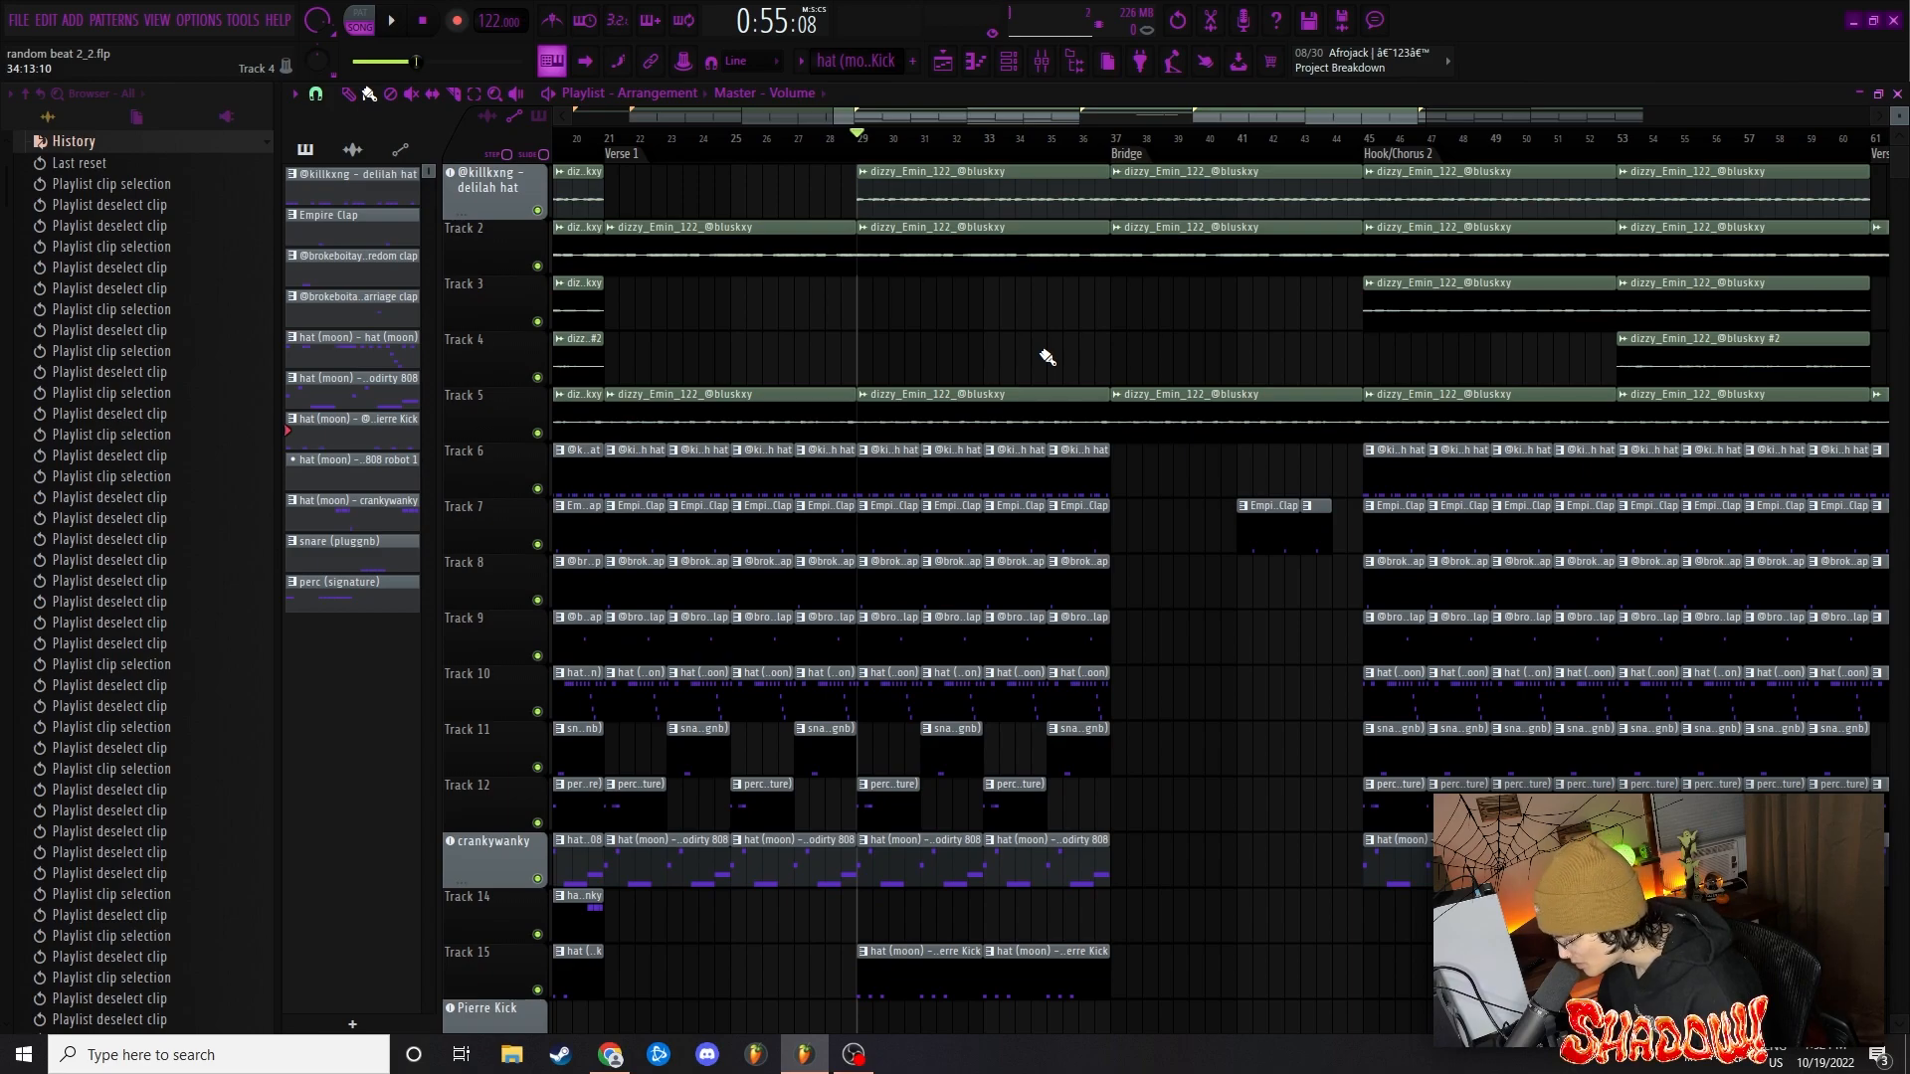
Set the time selection to the Bridge, bars 37 to 44, and deselect its clips
scroll(1044, 358, down, 3)
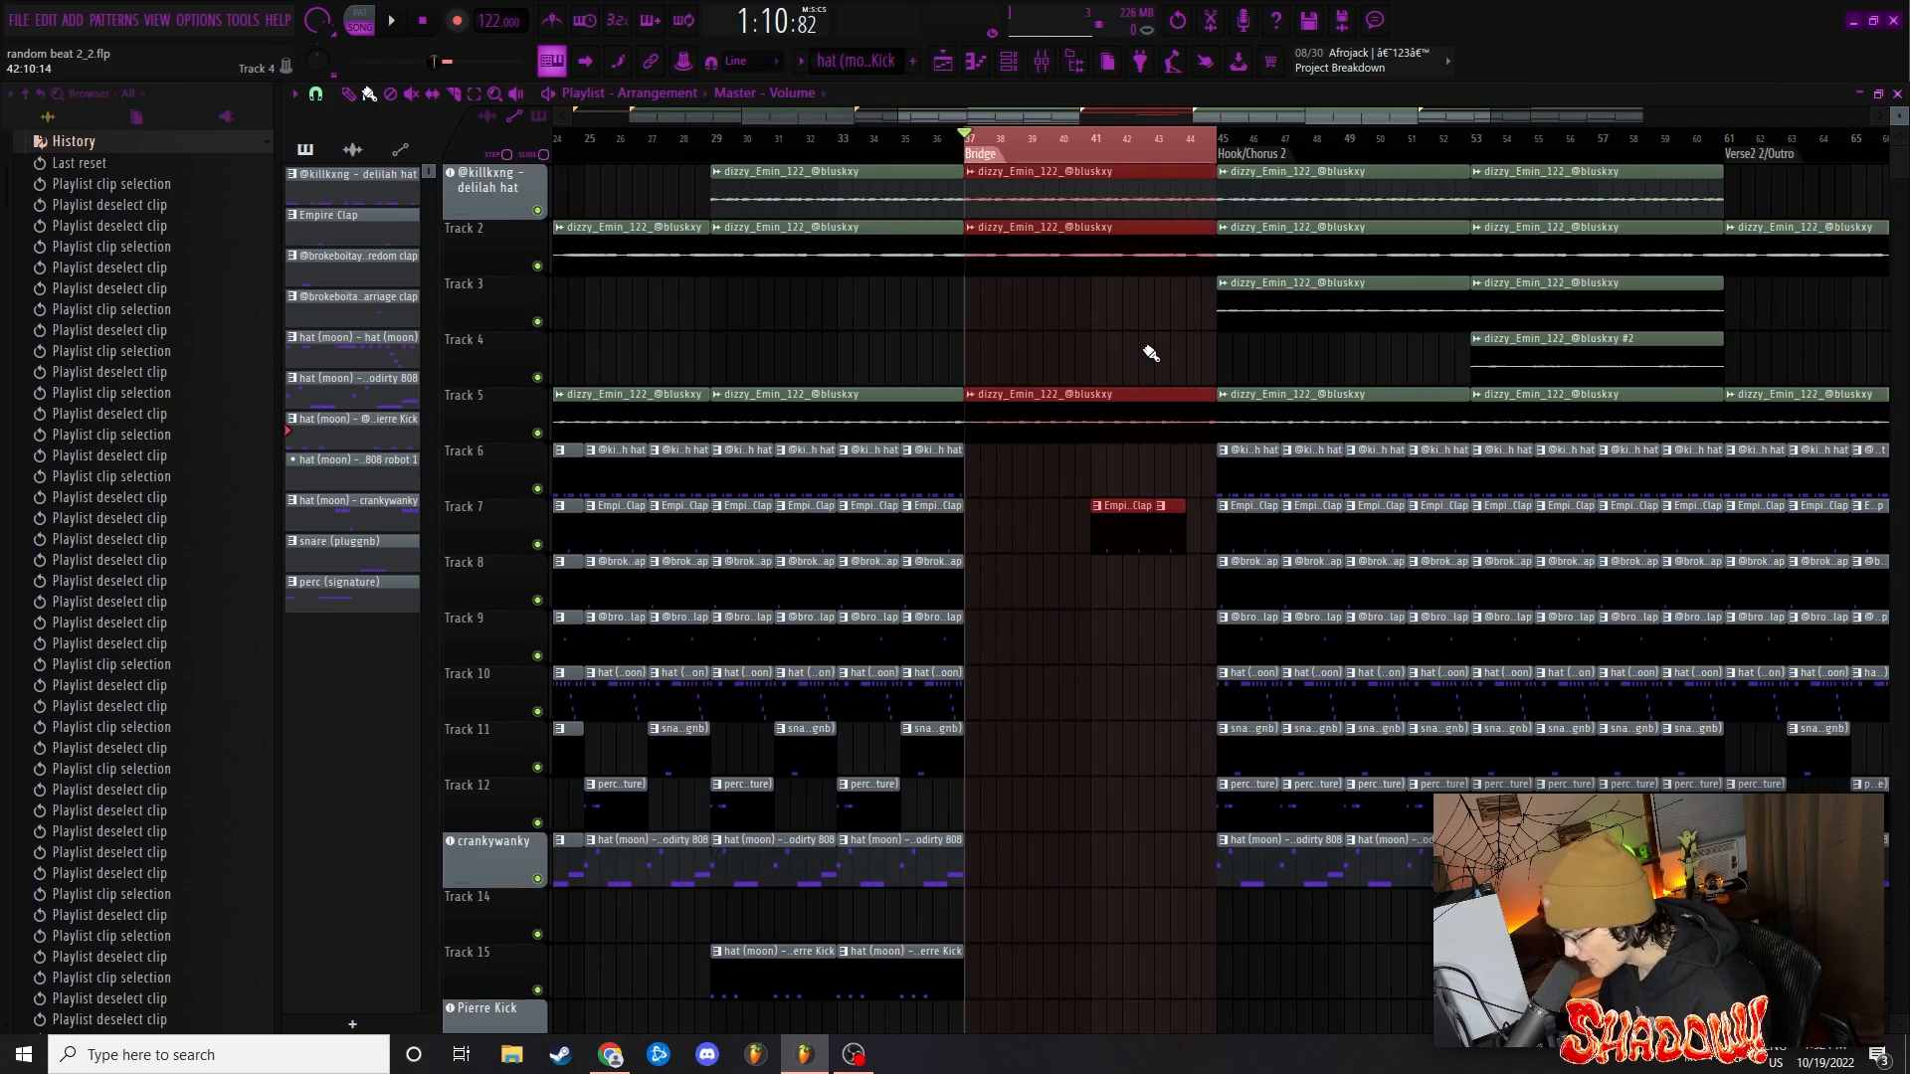
scroll(1147, 356, down, 2)
scroll(1174, 370, up, 3)
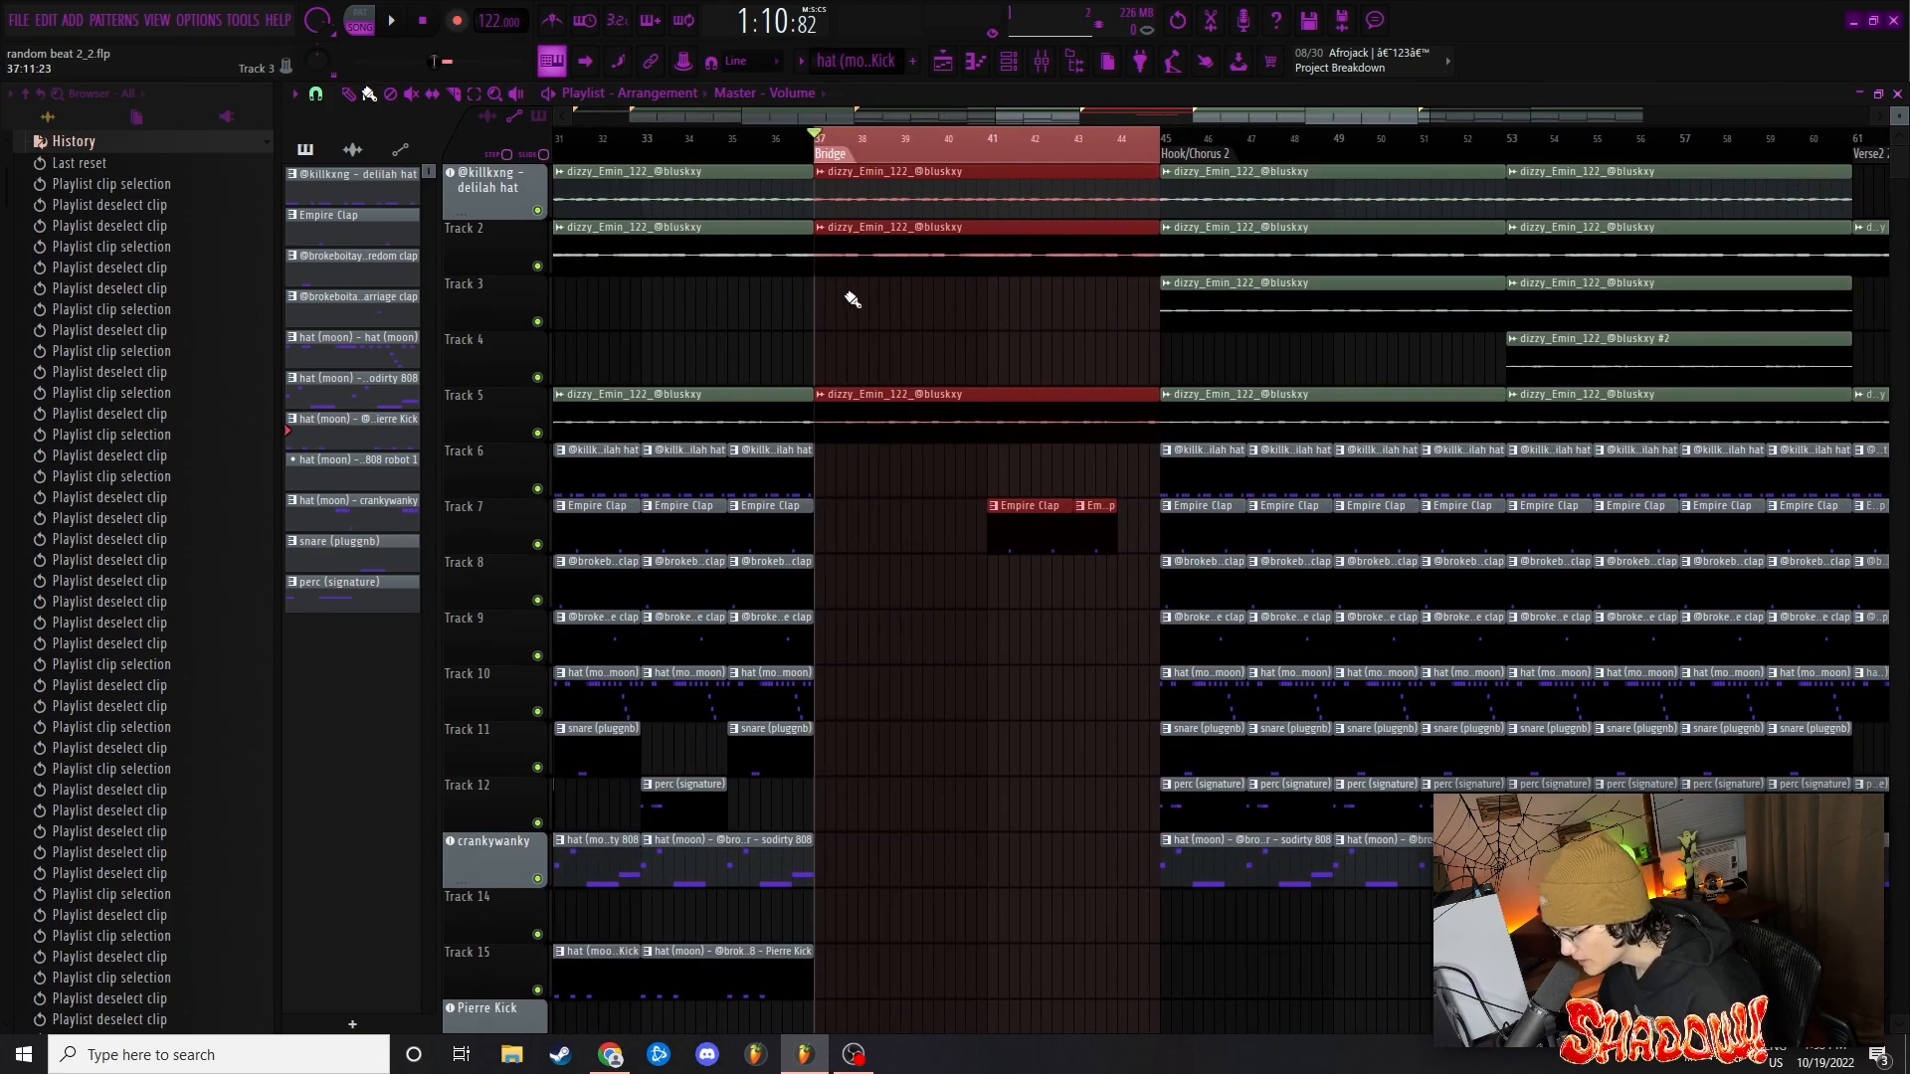
click(931, 304)
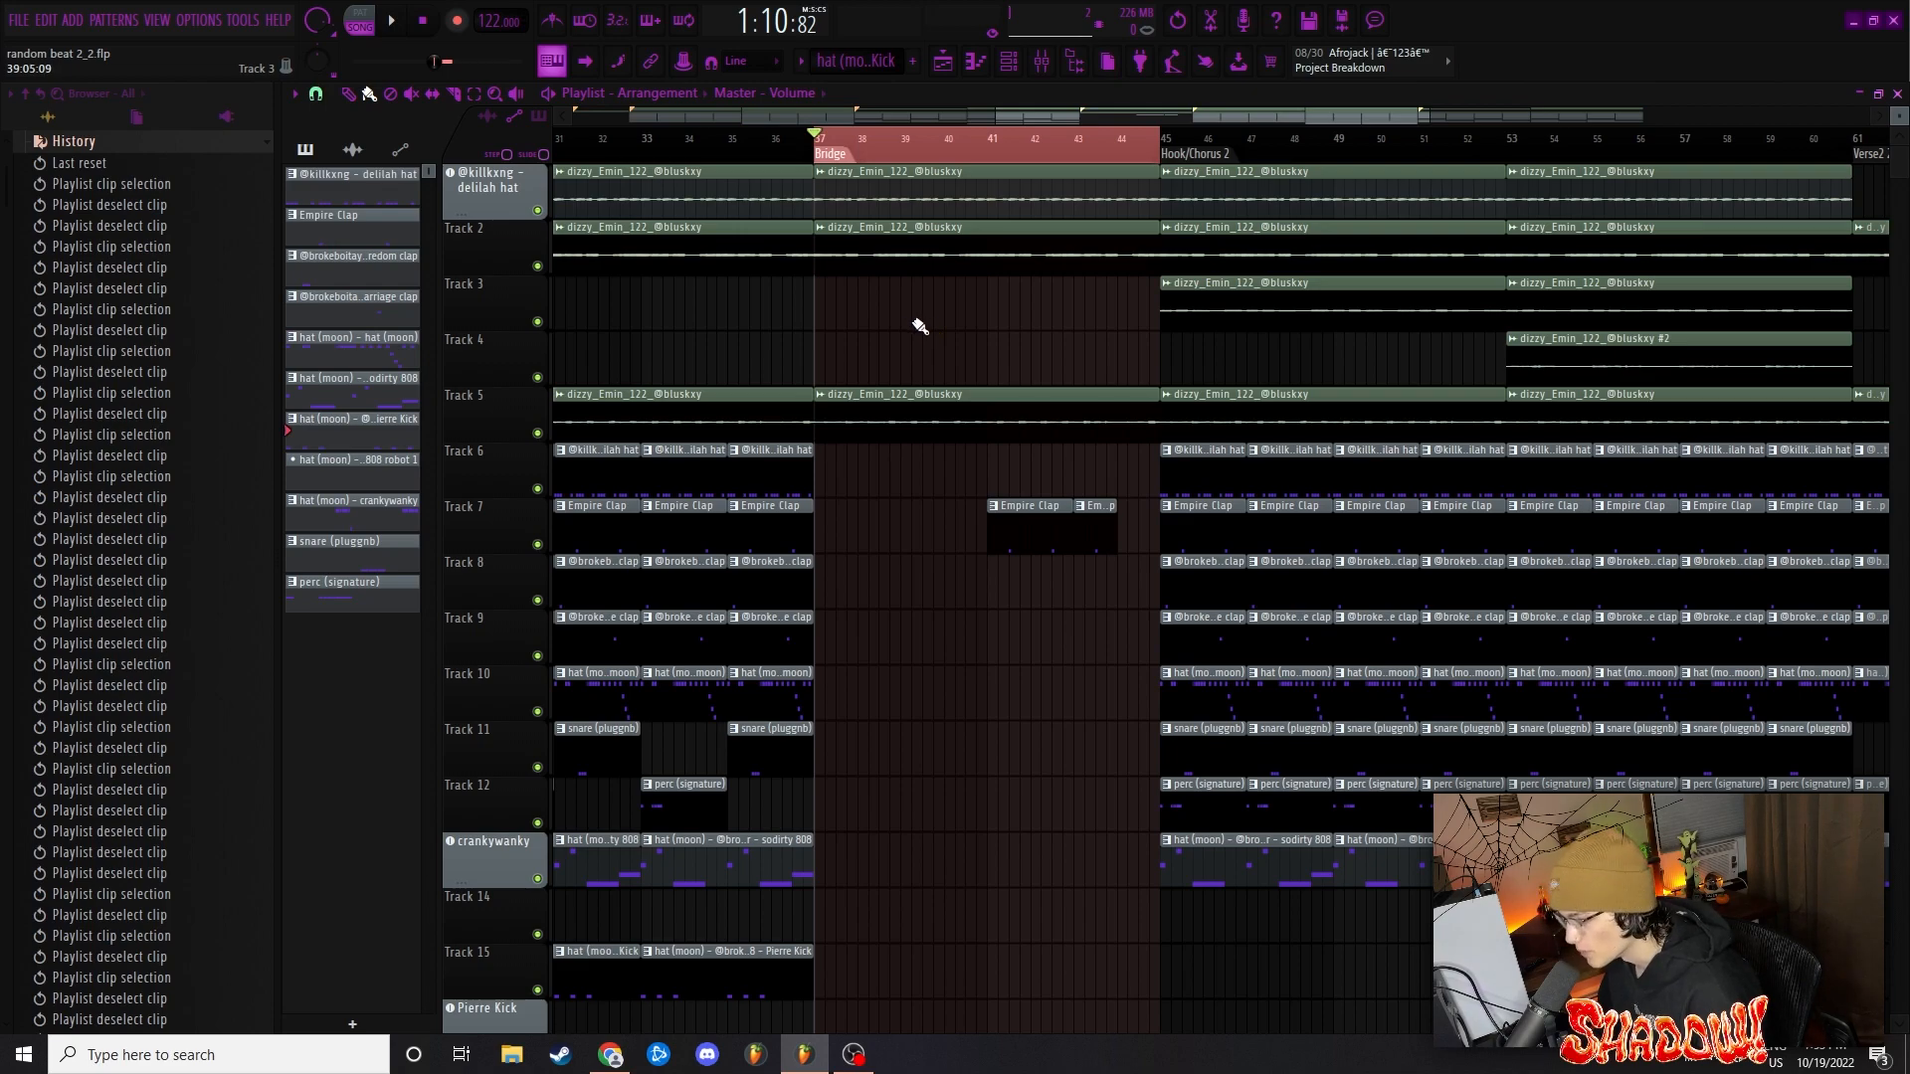
Highlight the three dizzy_Emin_122 melody clips in the Bridge on Tracks 1, 2 and 5, and clear the clip selection
drag(890, 167, 987, 441)
ctrl+click(995, 364)
scroll(990, 364, up, 1)
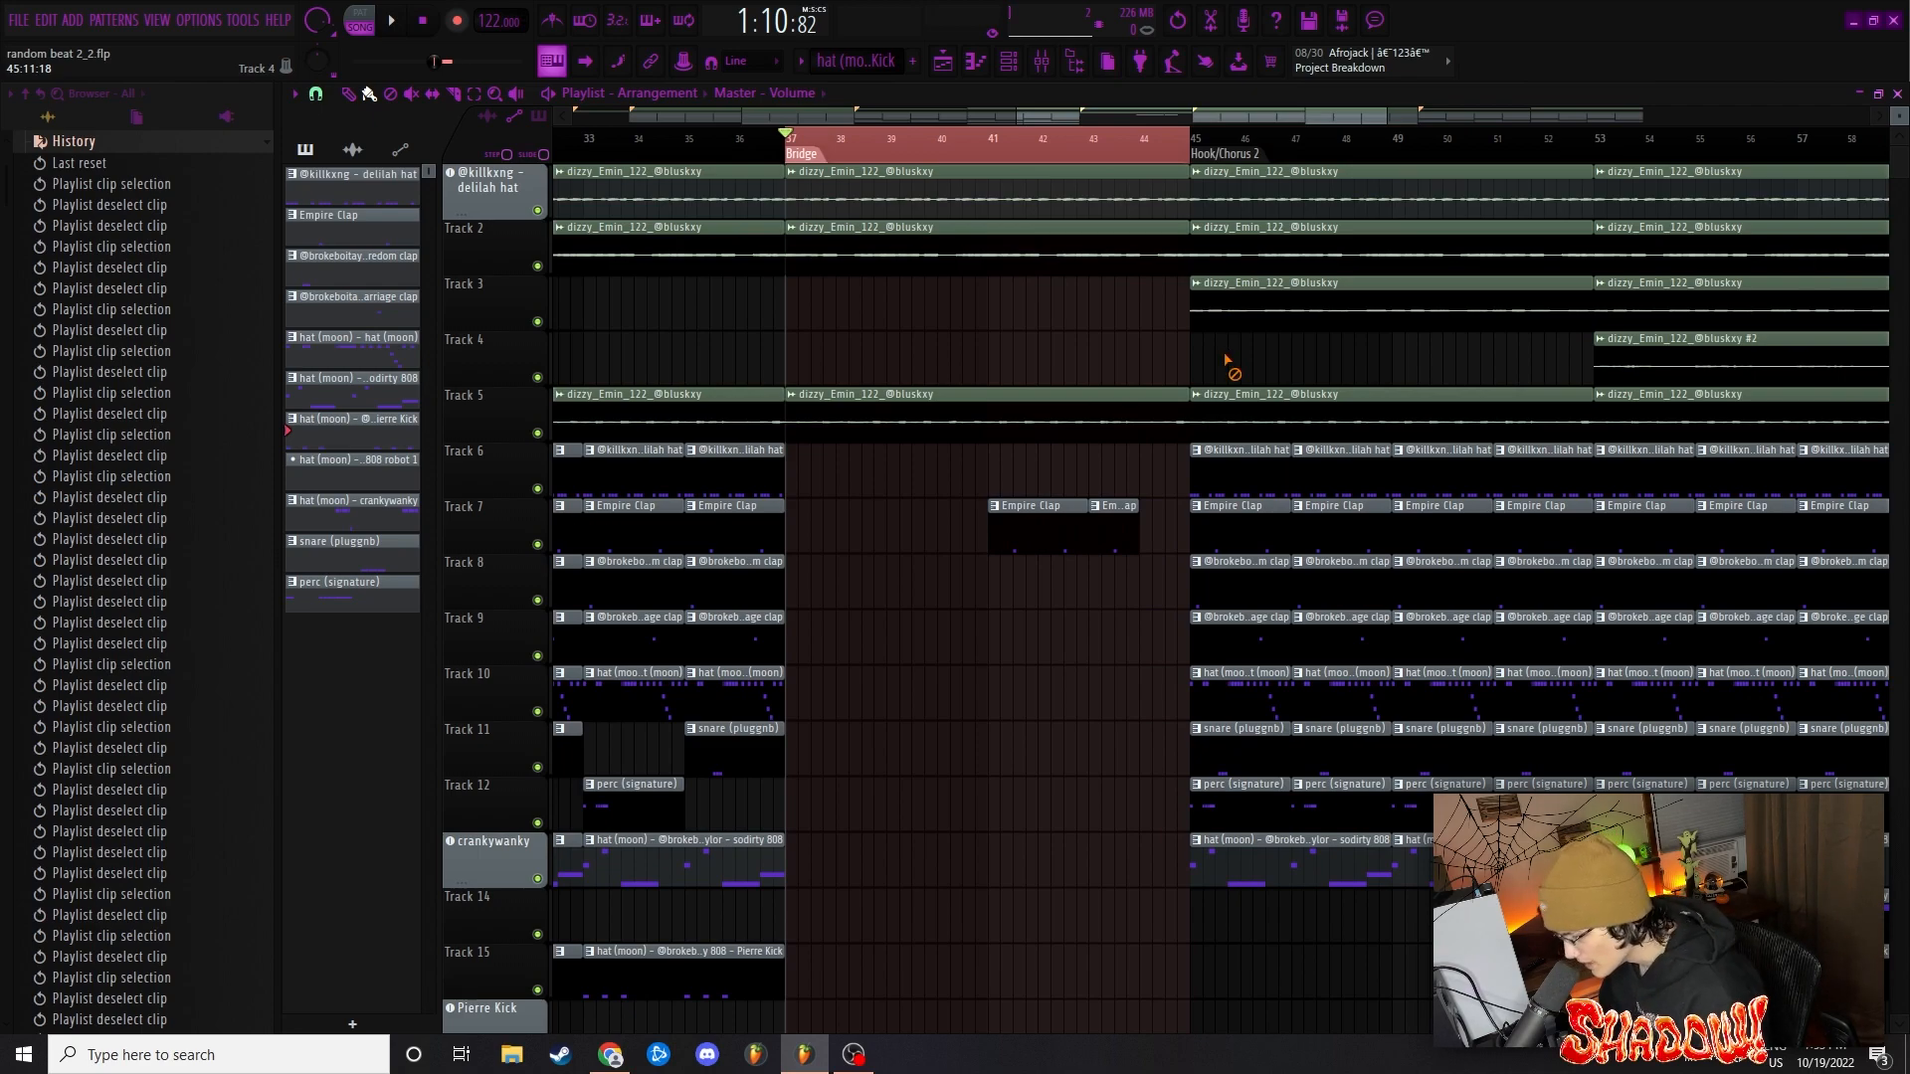
Highlight the two Empire Clap clips on Track 7 in the Bridge, moving the playhead to bar 42, and clear the selection
key(ctrl+z)
mouse_move(999, 151)
mouse_down()
mouse_move(1129, 160)
mouse_move(836, 168)
mouse_move(1081, 184)
mouse_up()
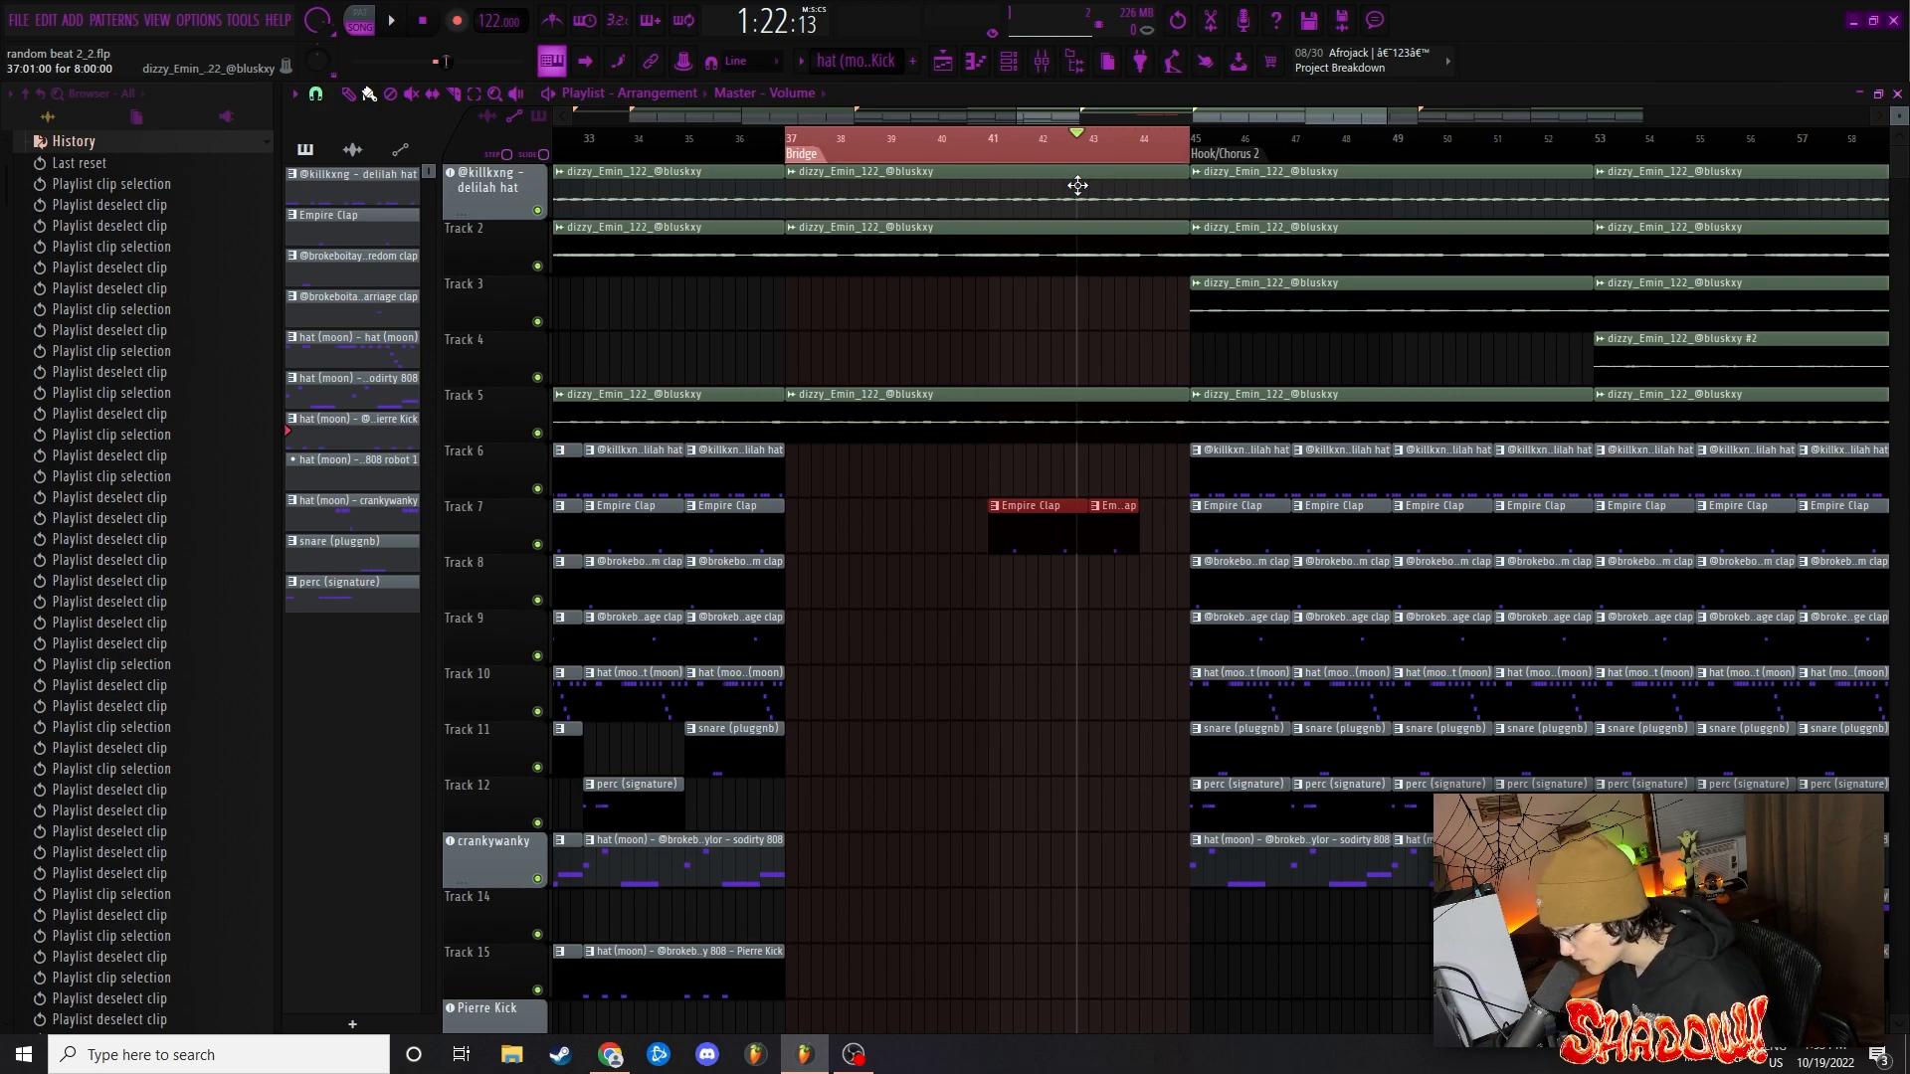
key(ctrl+d)
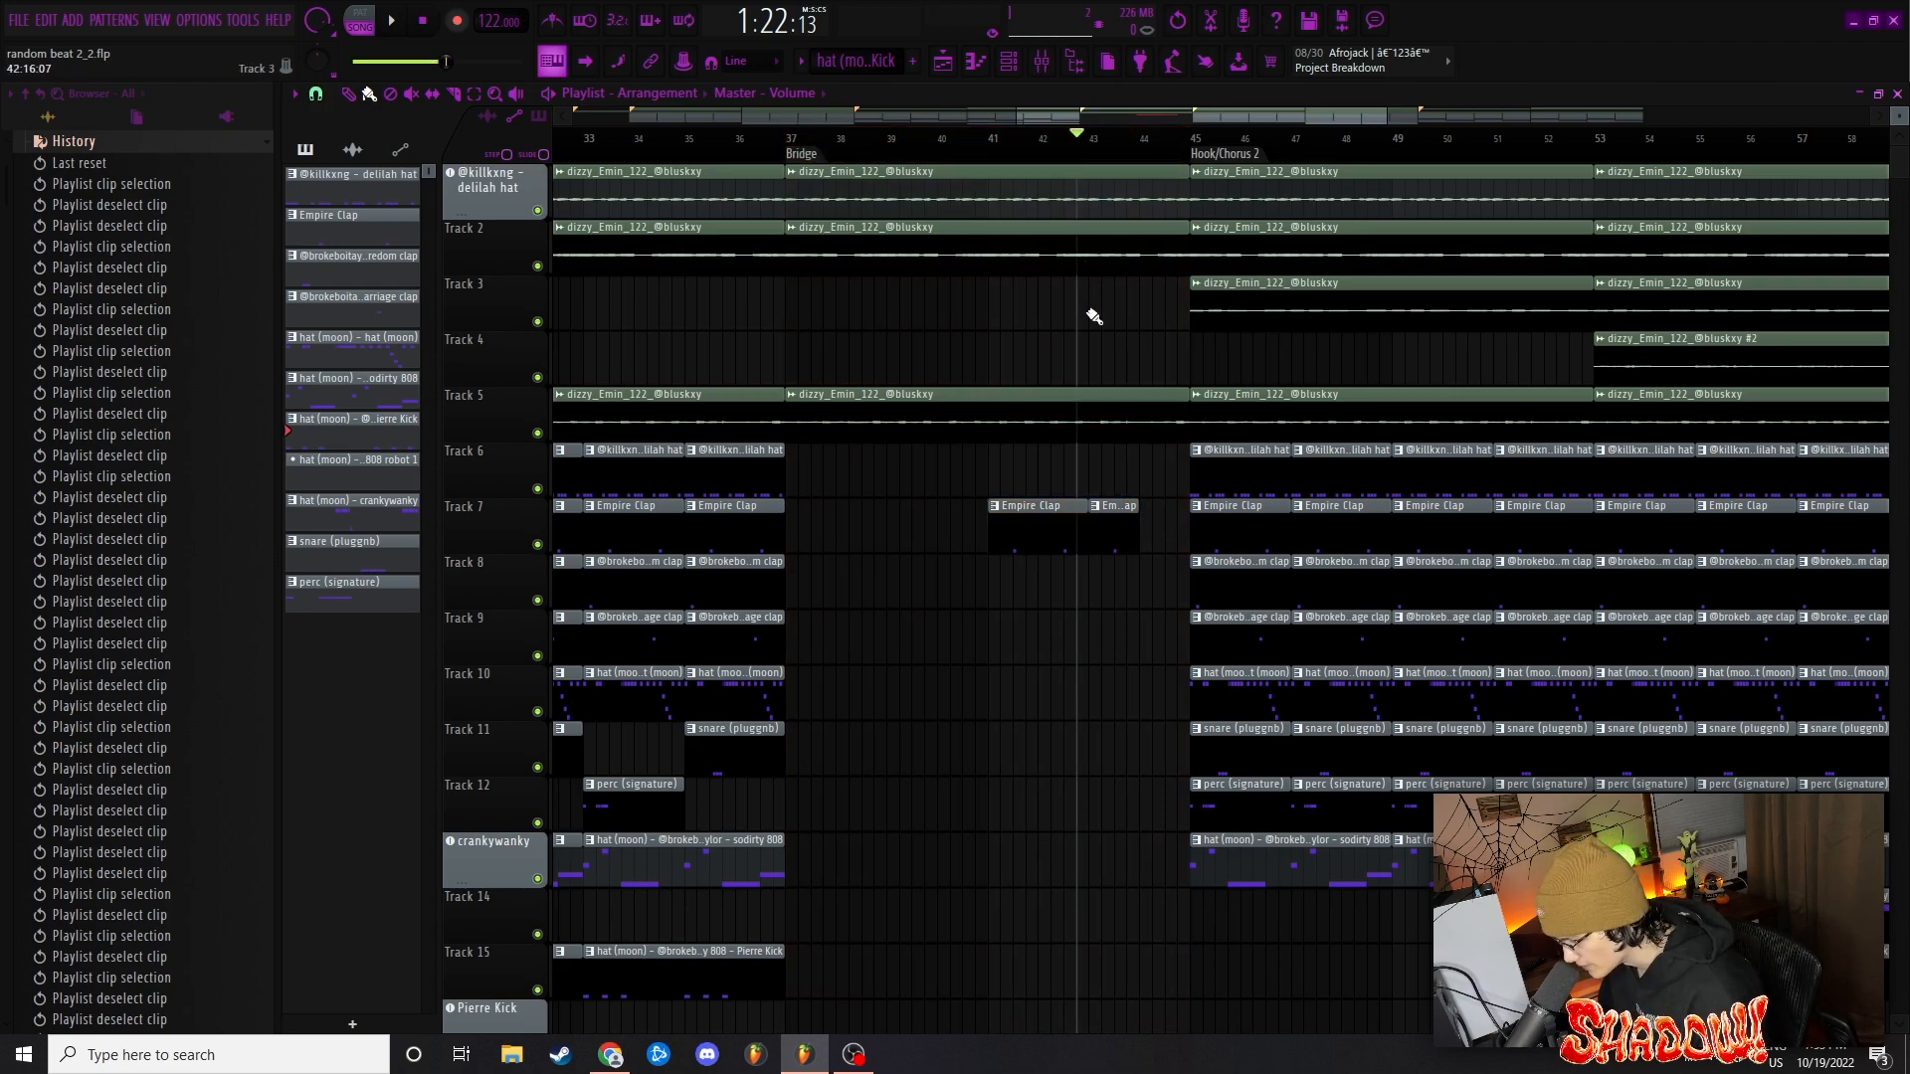
Set the time selection to Hook/Chorus 2 through Verse2 2/Outro, bars 45 to 76, and move the playhead to its end and back to its start
scroll(1092, 313, down, 3)
scroll(1072, 341, down, 1)
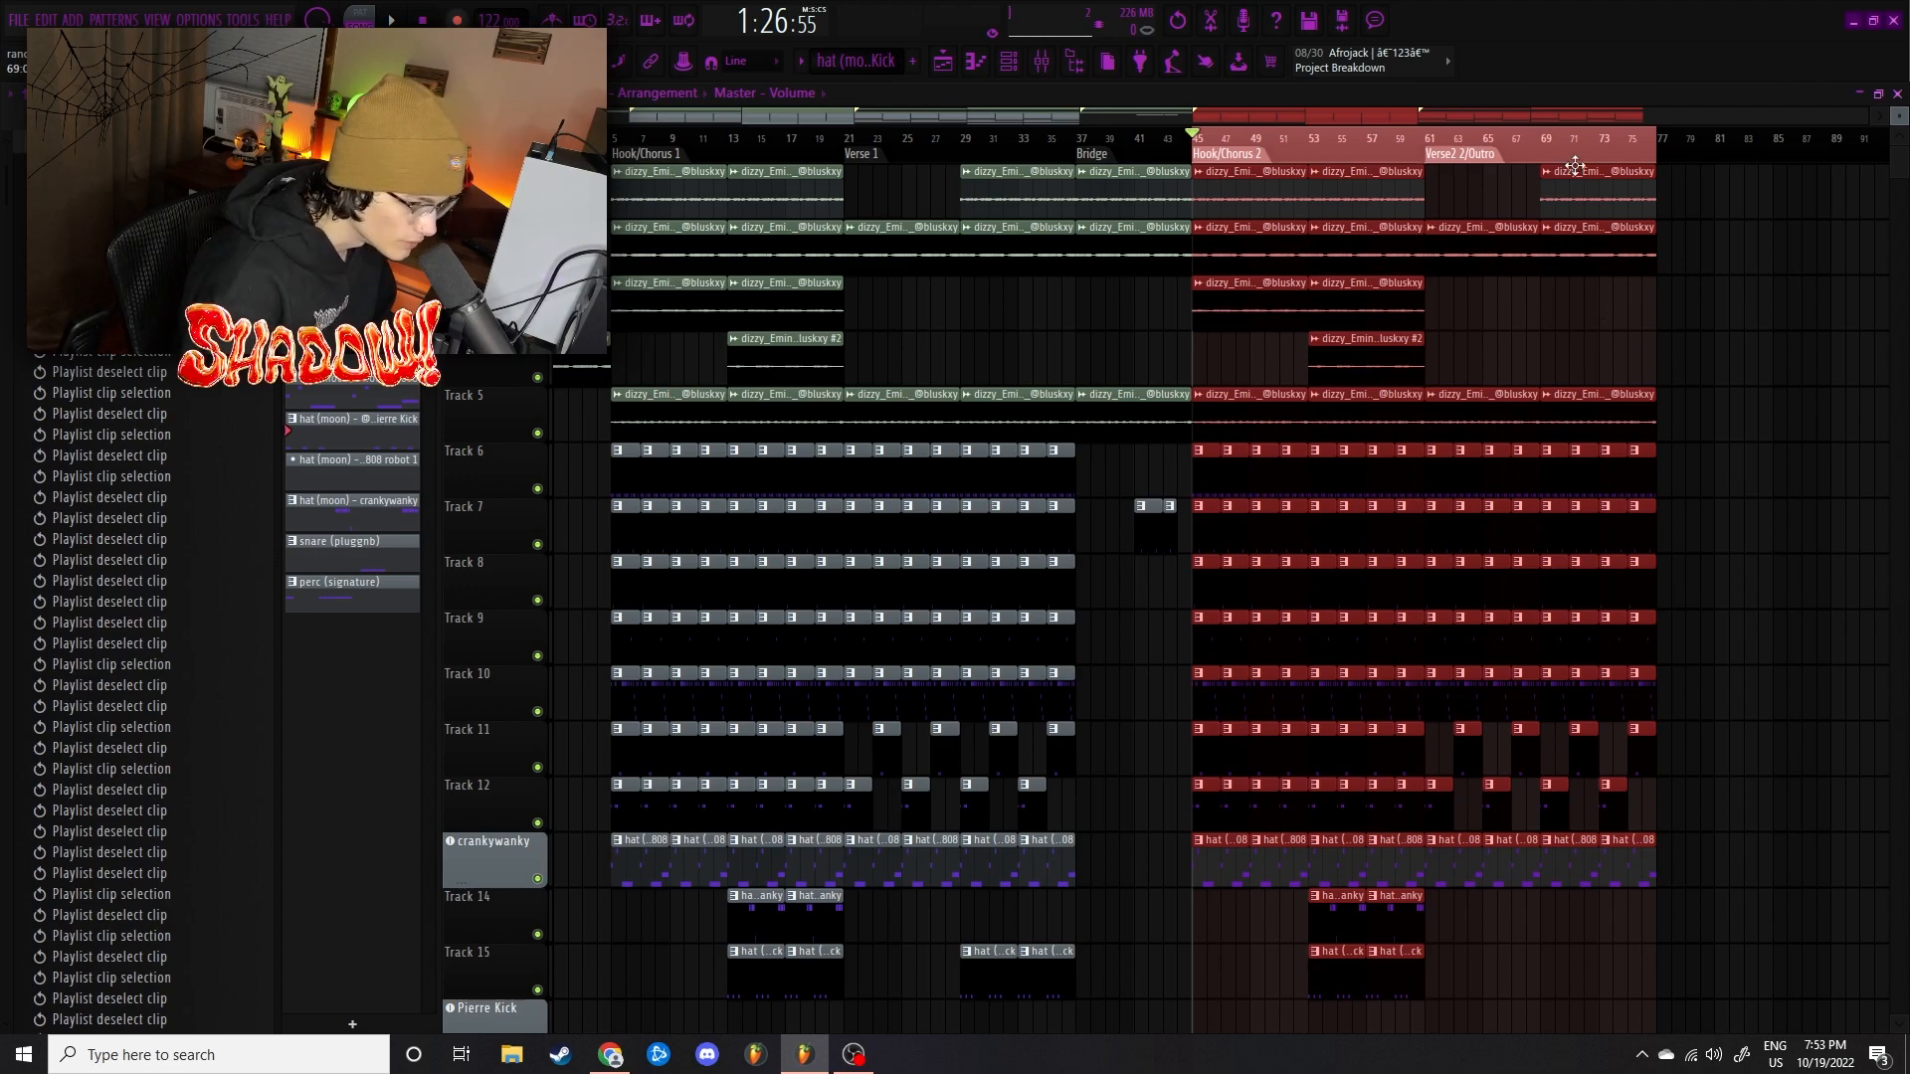
click(1650, 142)
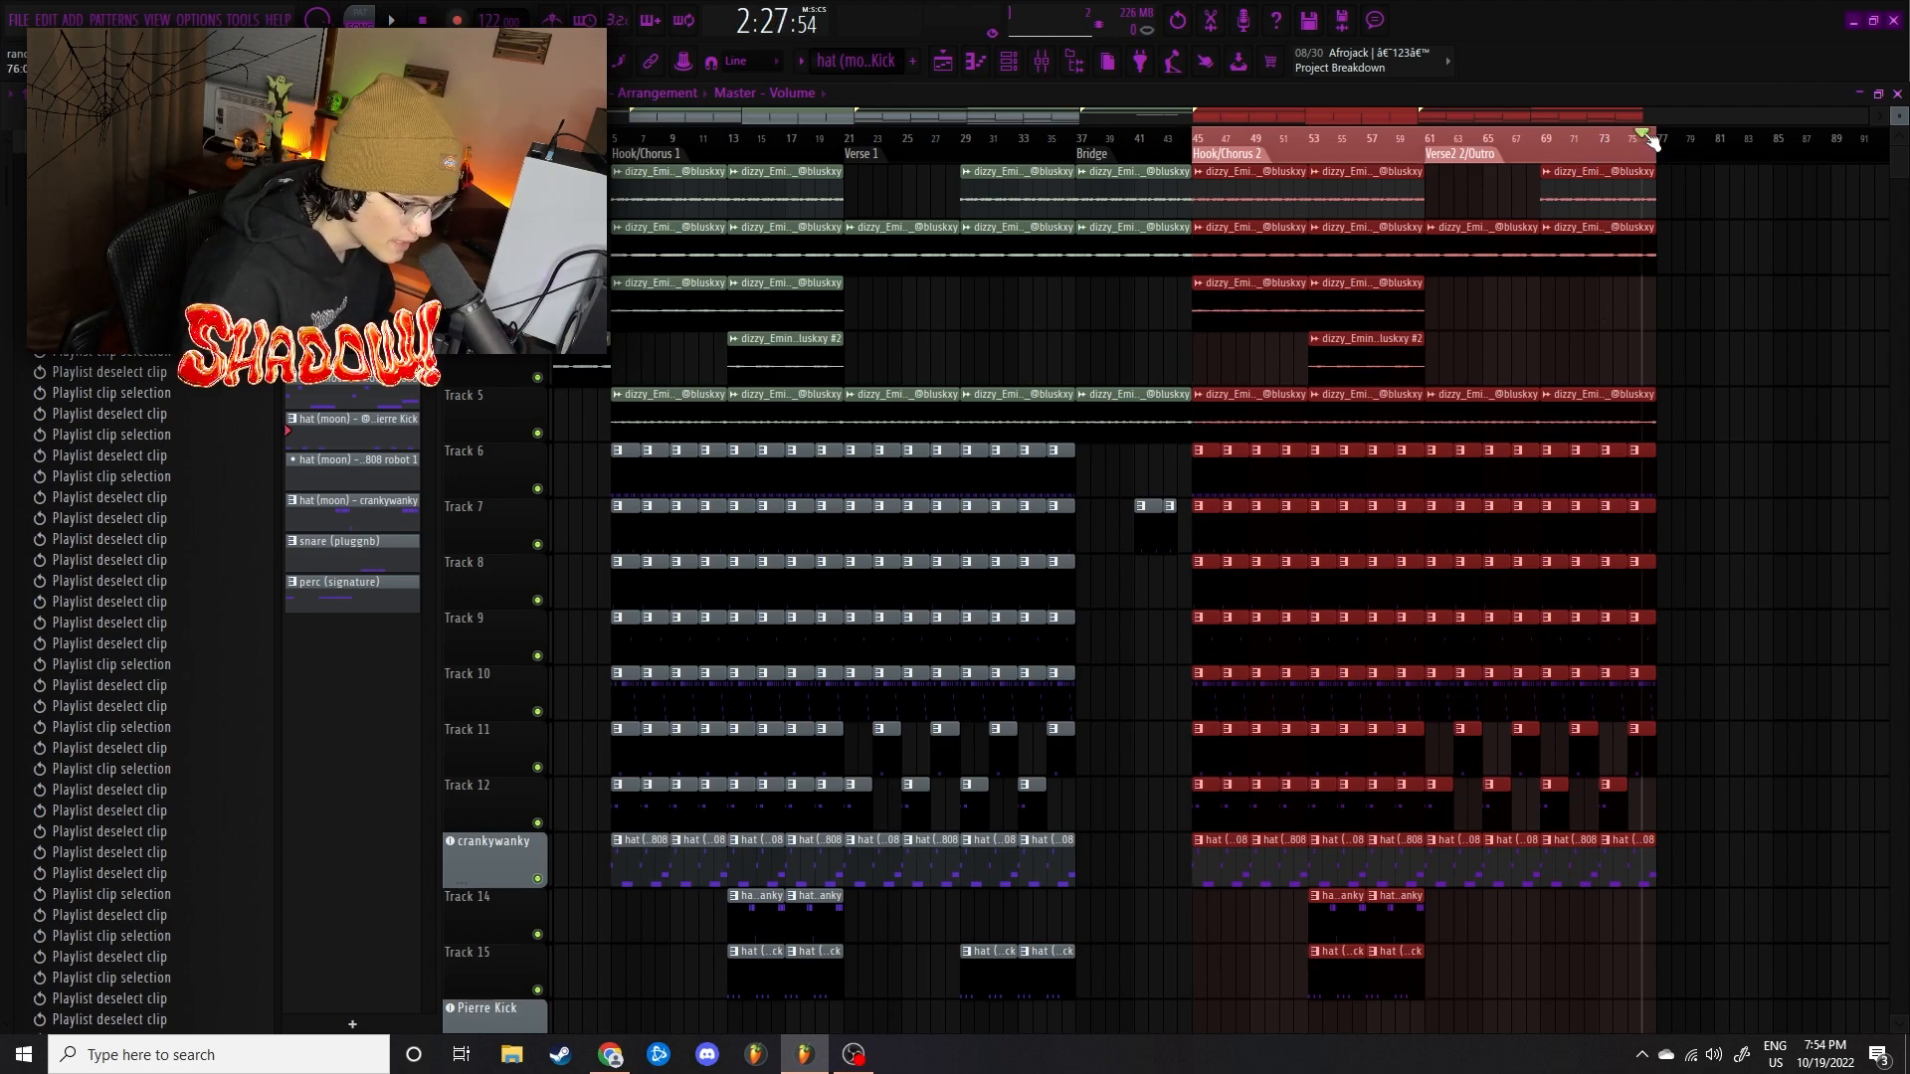
click(1804, 327)
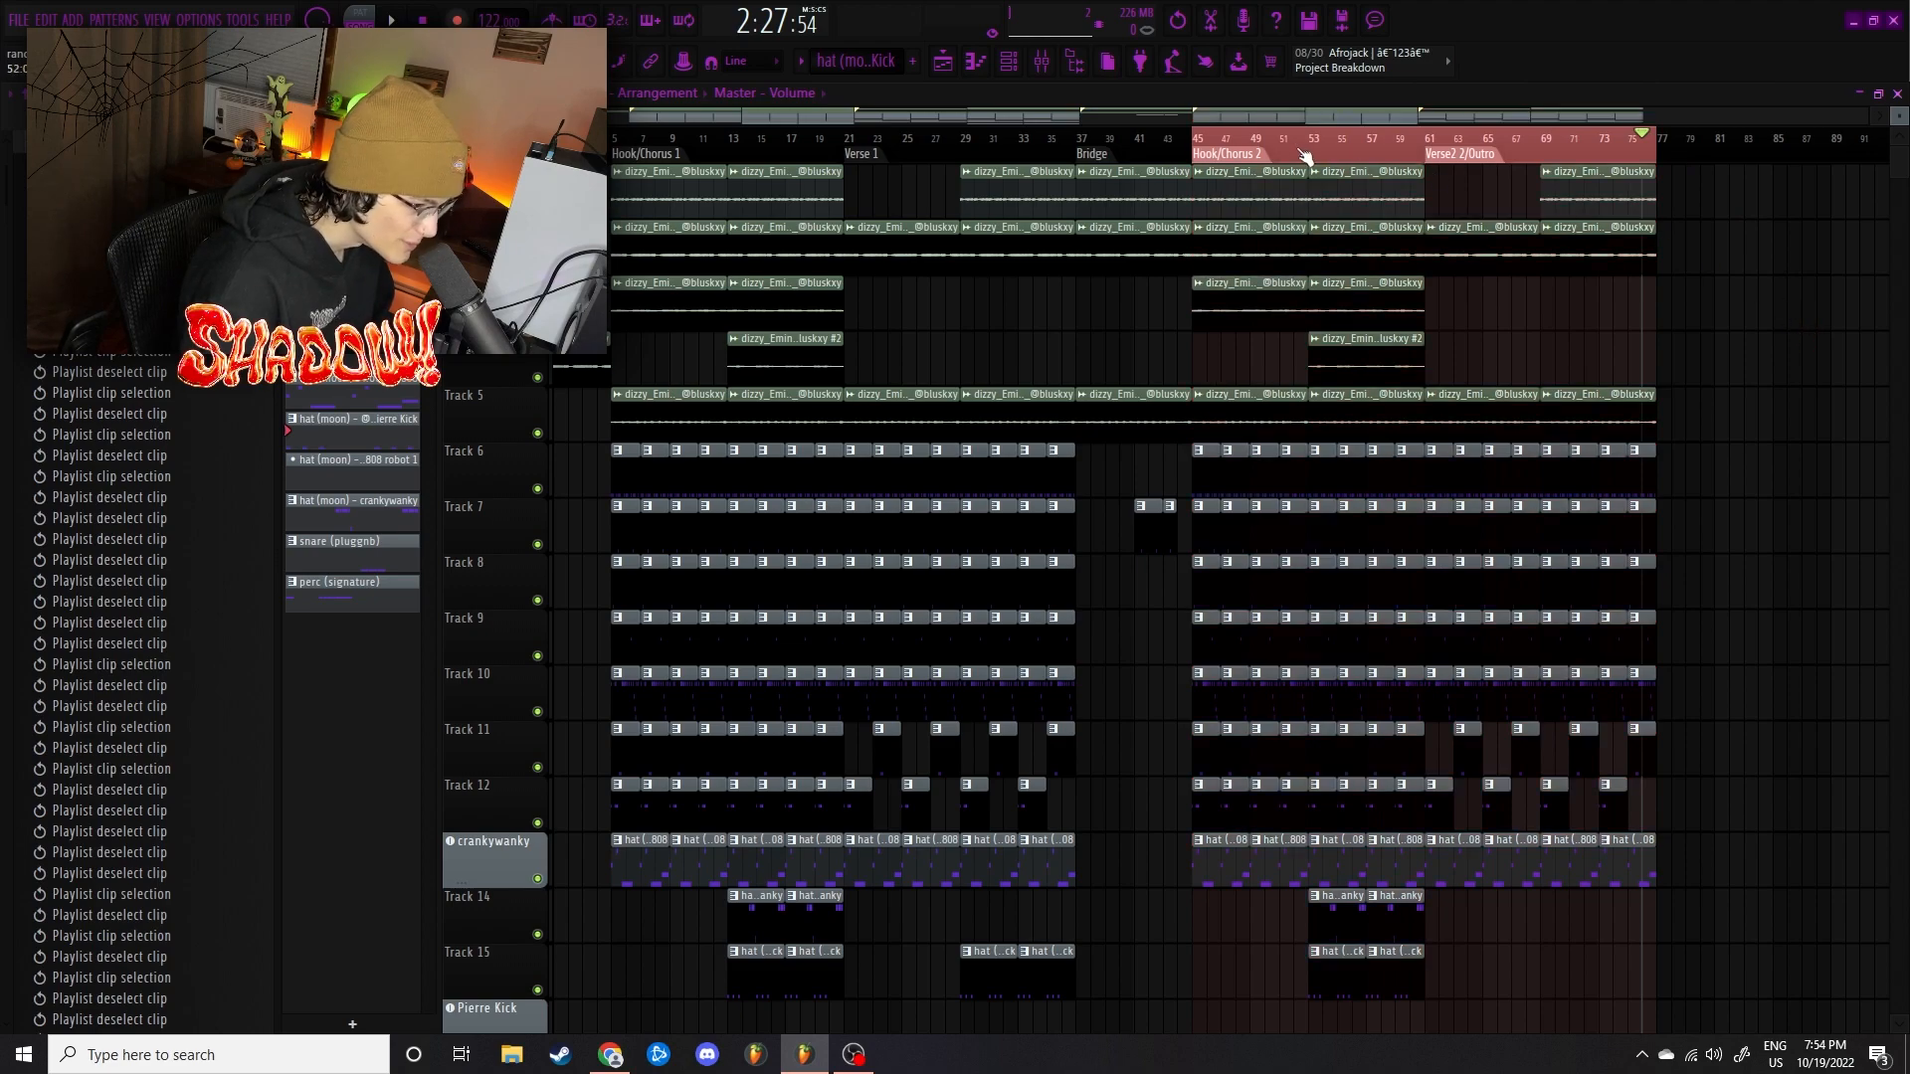
click(1210, 142)
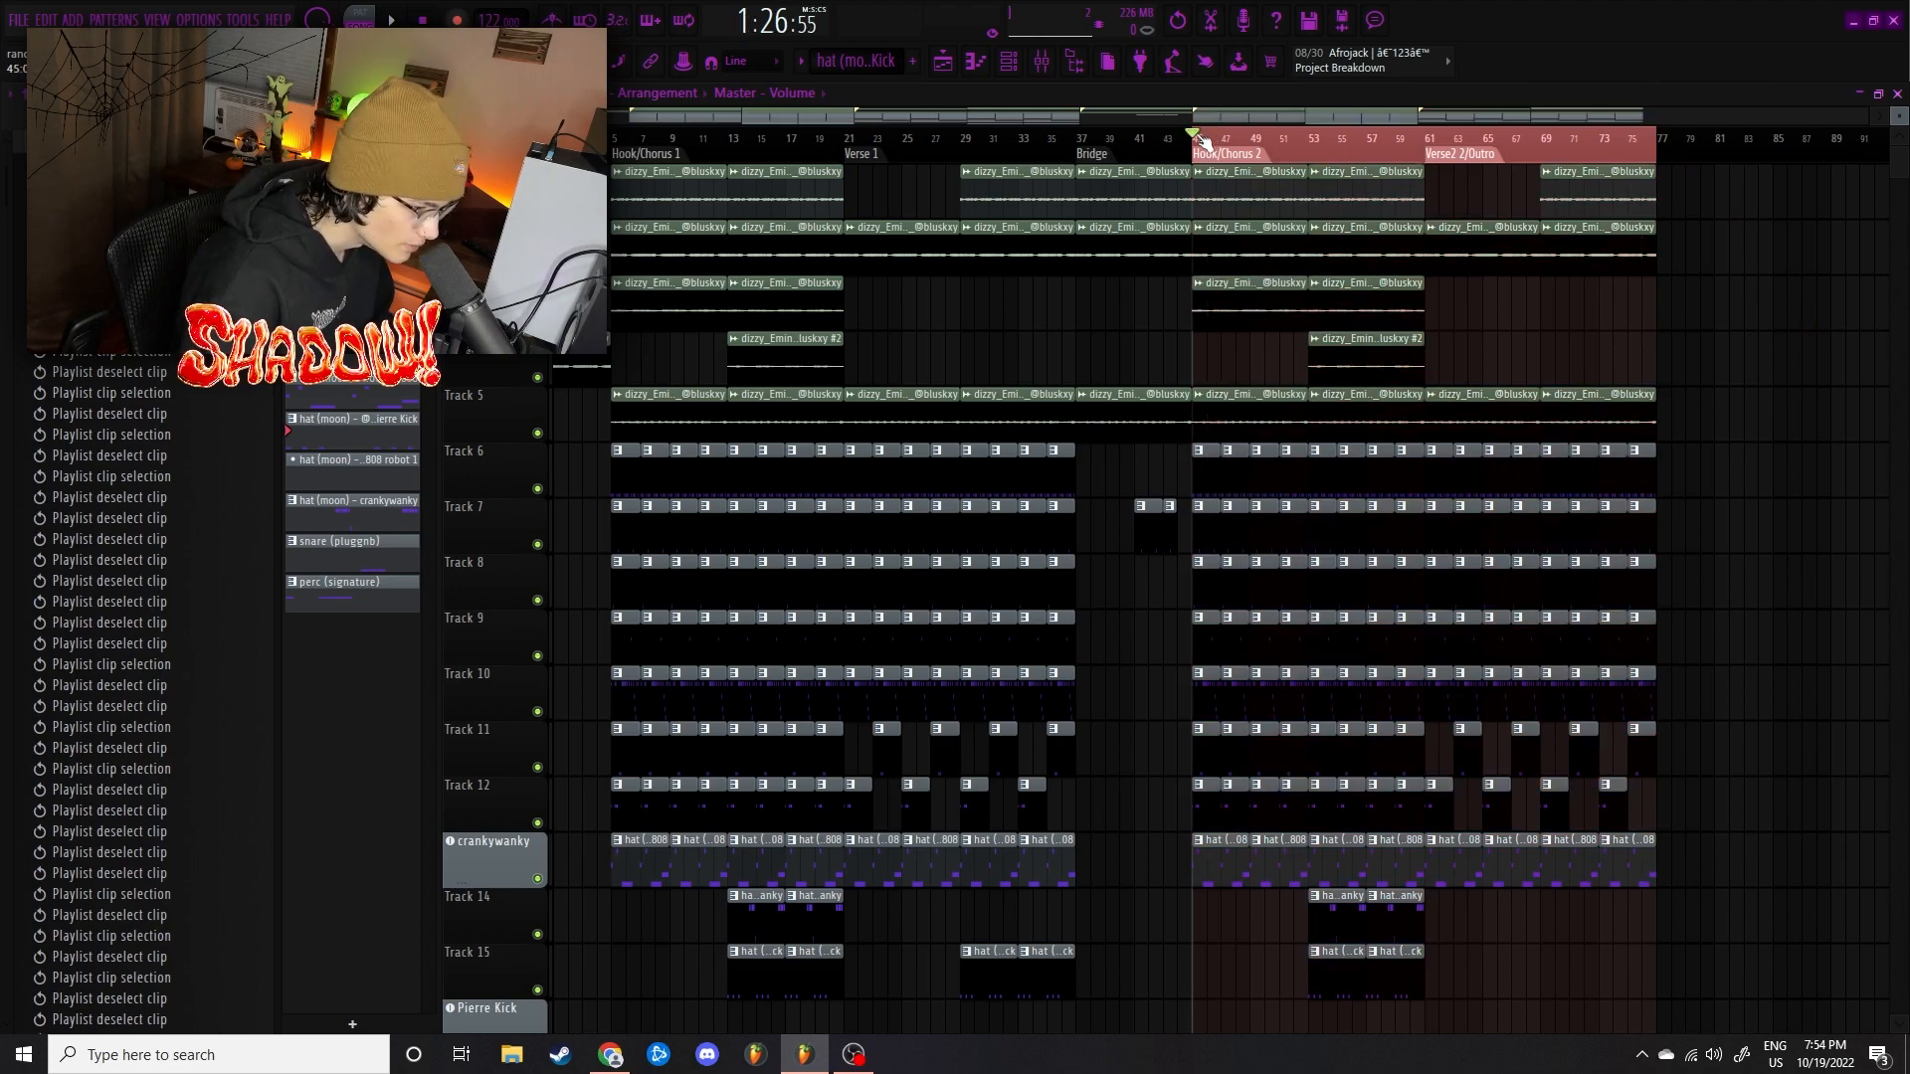
Set the time selection to Hook/Chorus 1 through the Bridge, bars 5 to 44, and duplicate its clips repeatedly to extend the arrangement
drag(1200, 143, 617, 142)
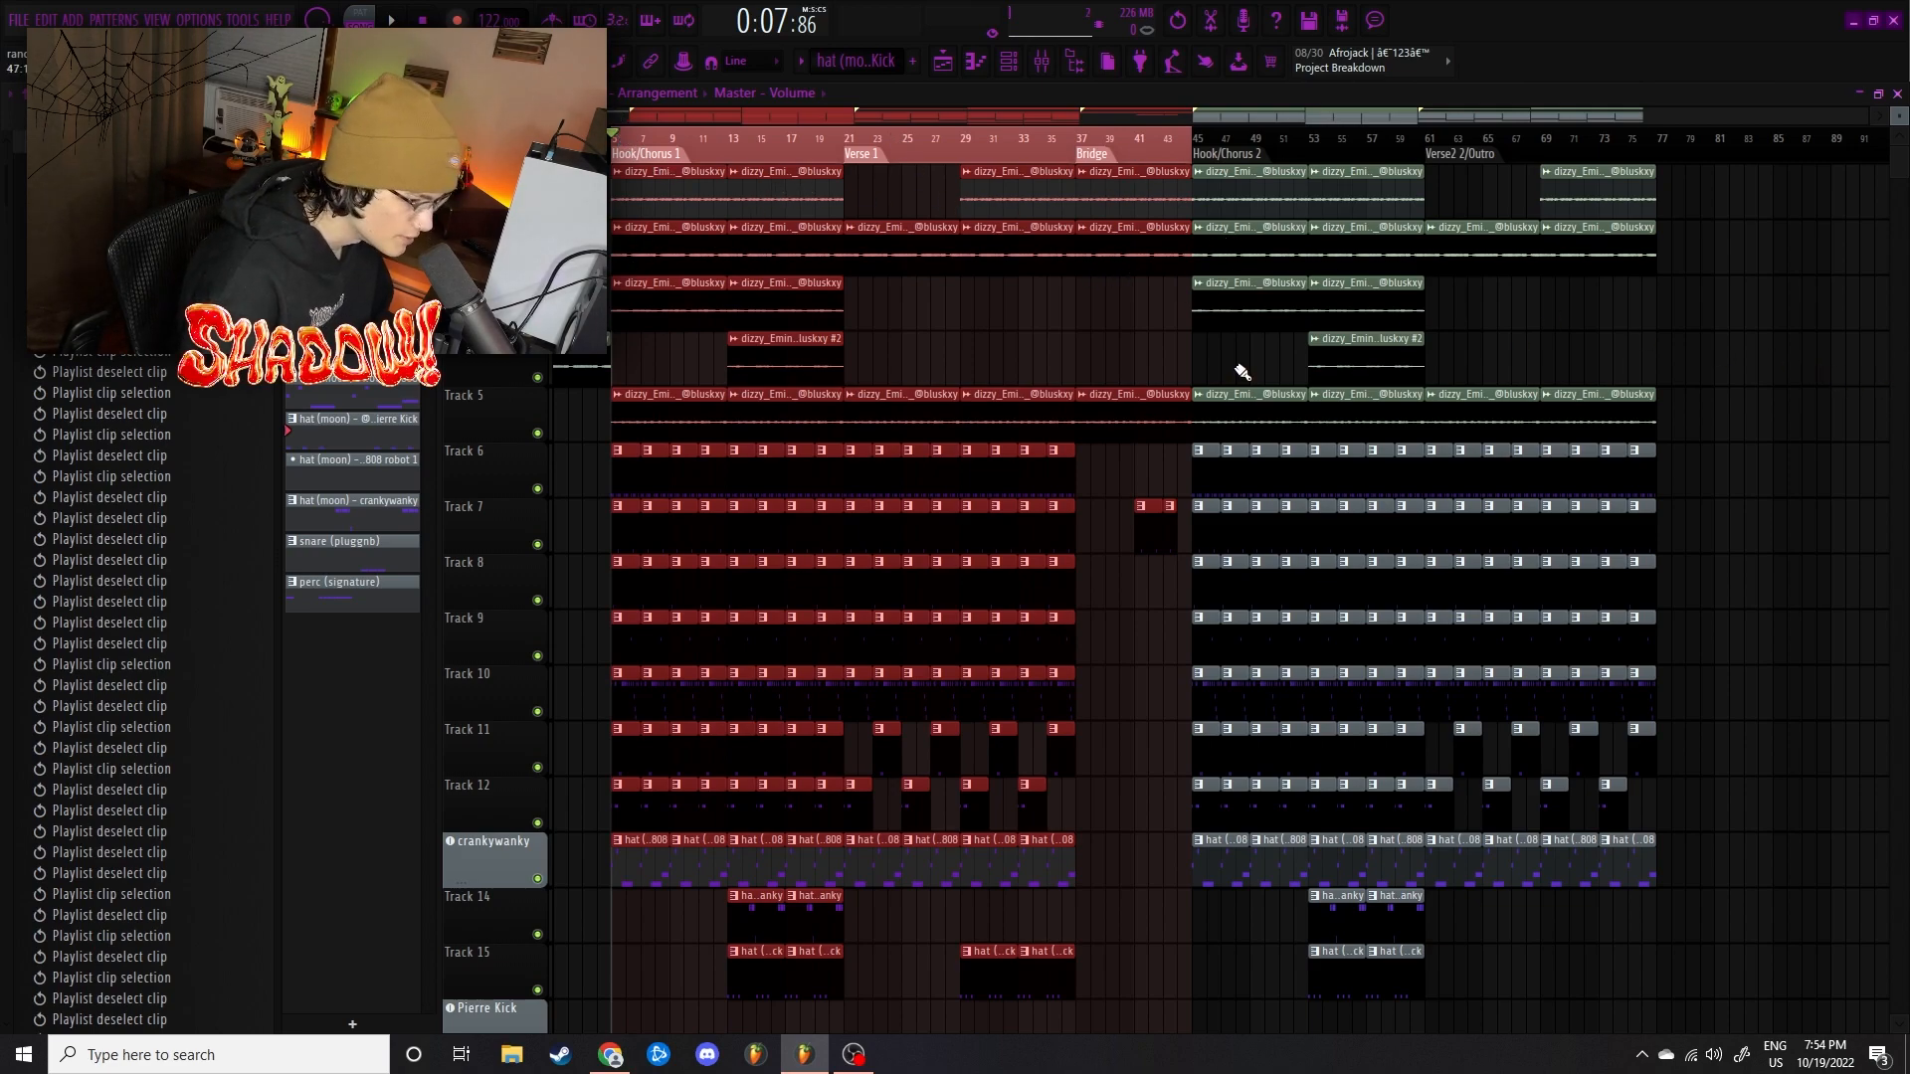
key(ctrl+b)
key(ctrl+b)
key(ctrl+b)
key(ctrl+b)
scroll(1756, 366, down, 4)
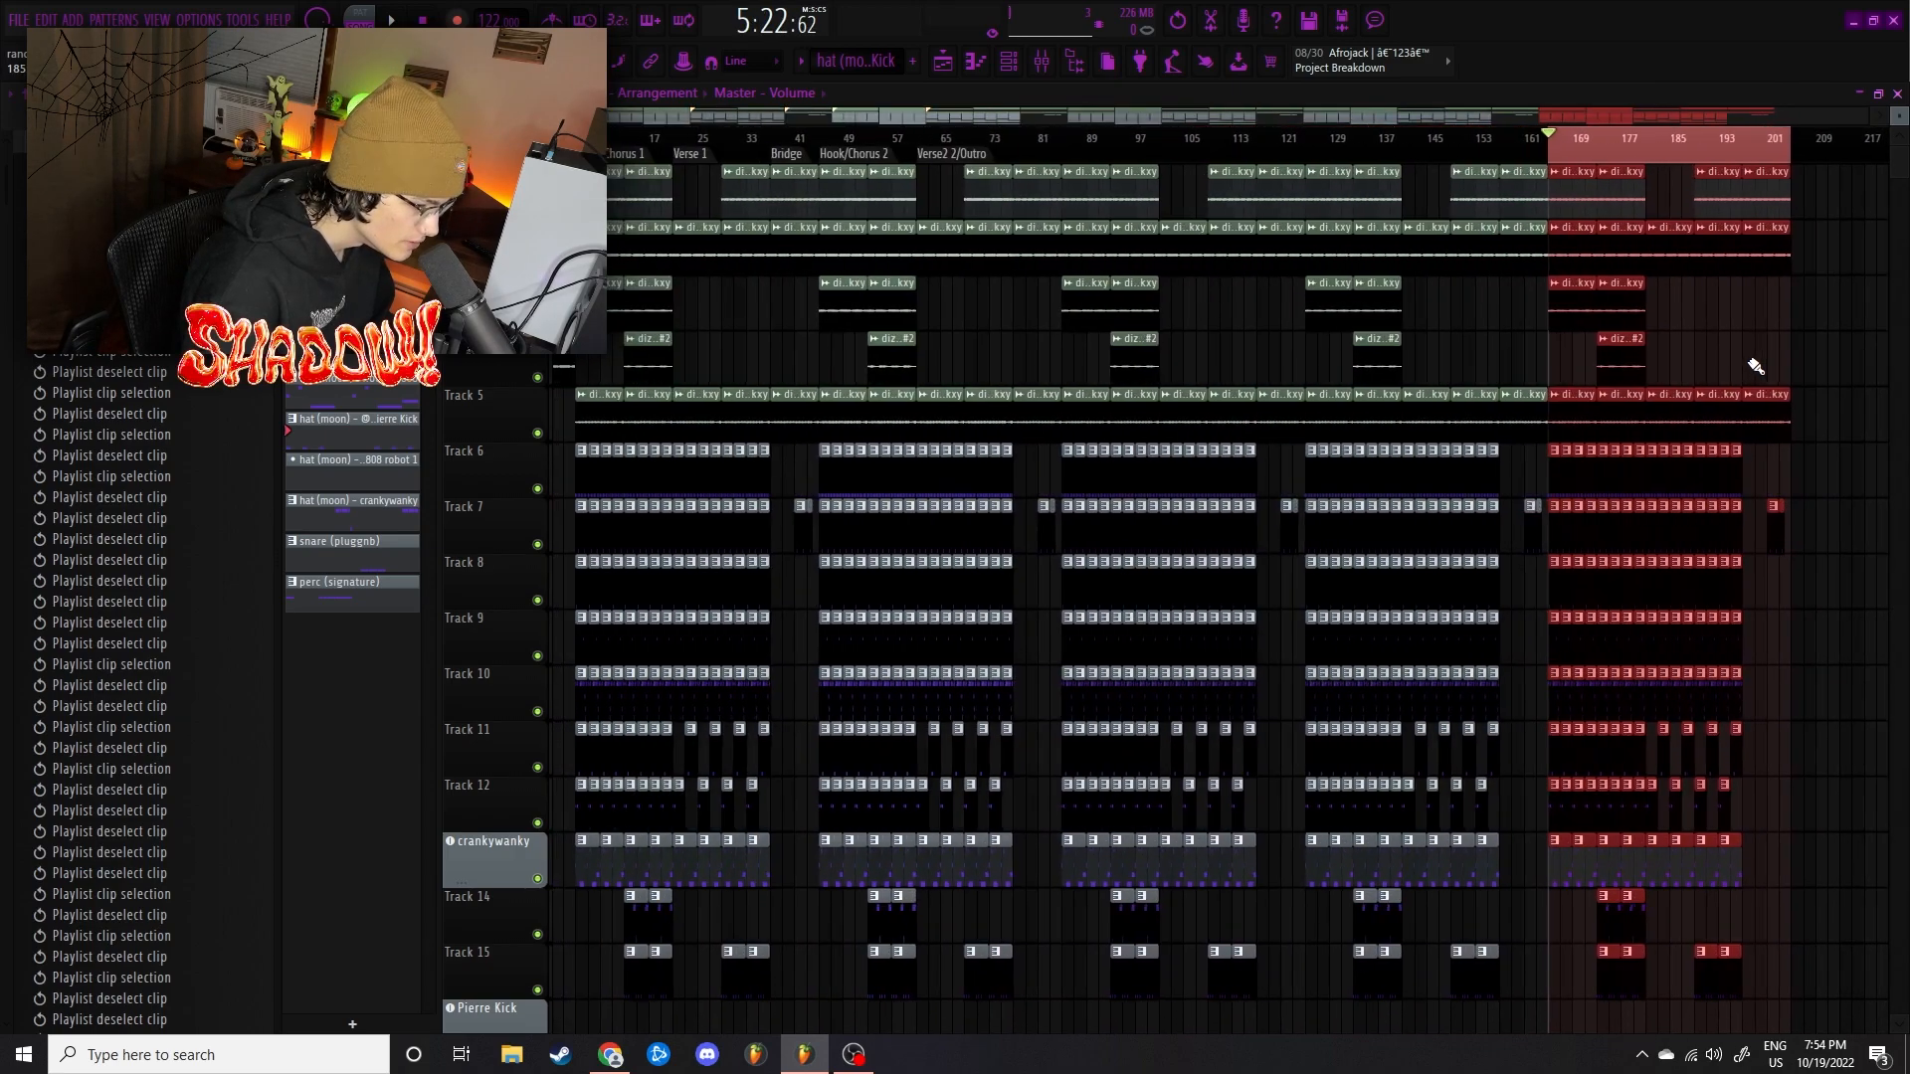
key(ctrl+b)
key(ctrl+b)
key(ctrl+b)
key(ctrl+b)
key(ctrl+b)
key(ctrl+b)
key(ctrl+b)
scroll(1767, 147, down, 1)
key(ctrl+b)
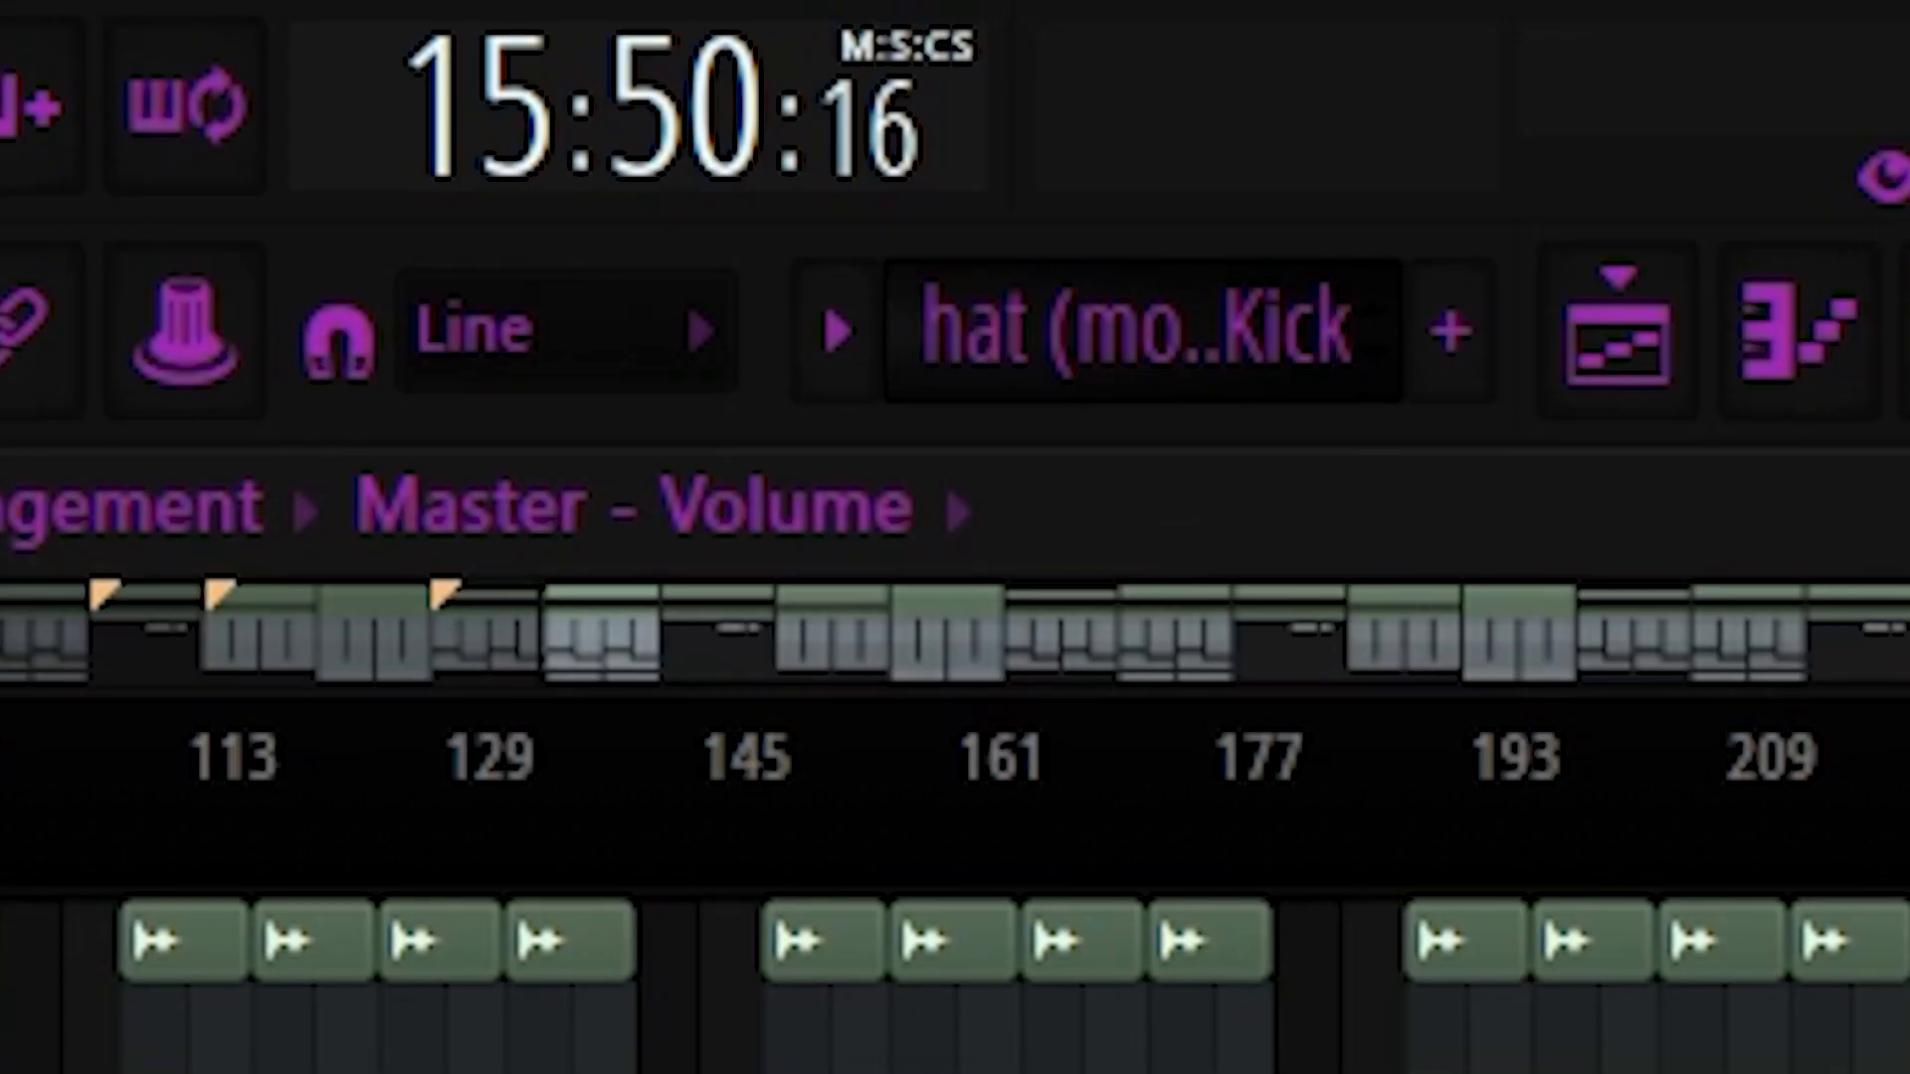